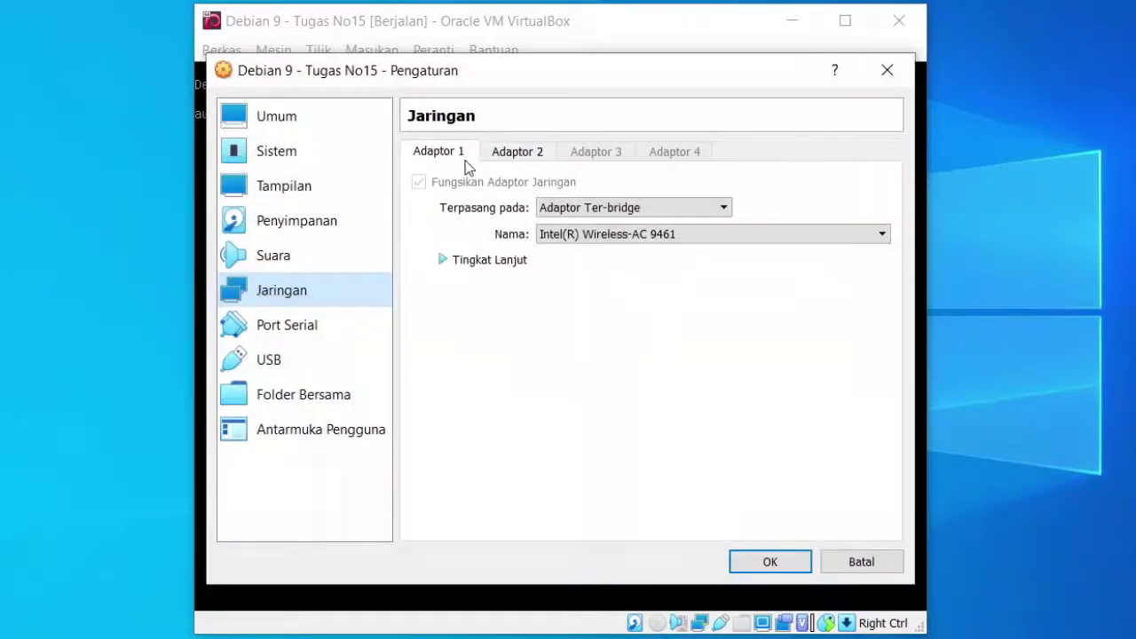
Review the virtual machine's network settings for Adaptor 1 and Adaptor 2, including the advanced options, and accept them
{"action": "left_click", "coordinate": [508, 265]}
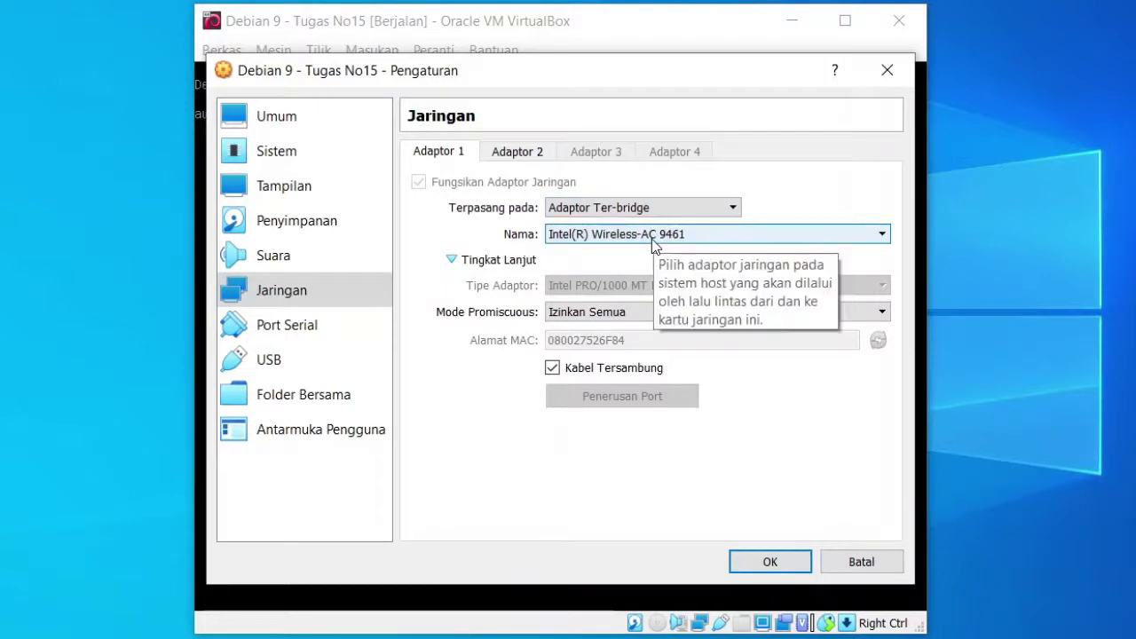
{"action": "left_click", "coordinate": [538, 155]}
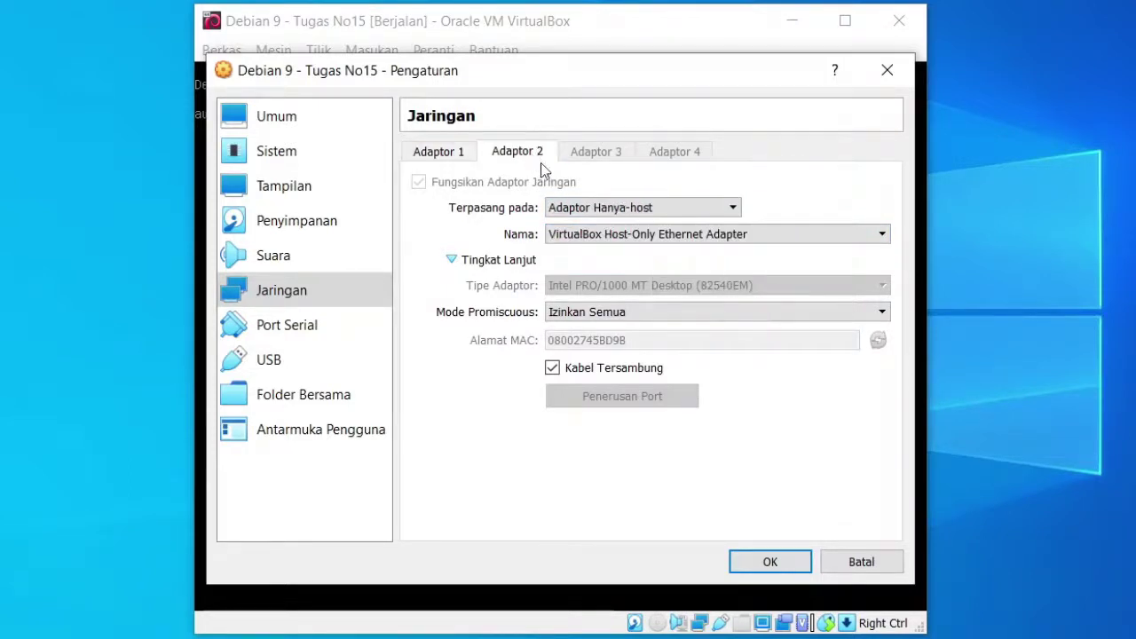
{"action": "left_click", "coordinate": [624, 208]}
{"action": "left_click", "coordinate": [674, 185]}
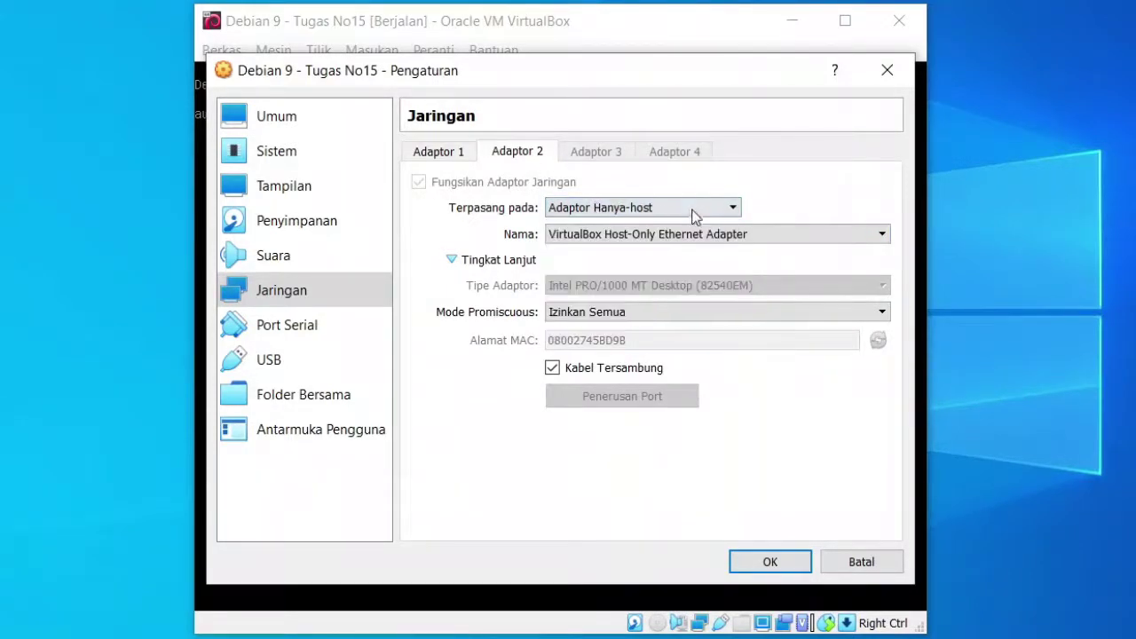
{"action": "left_click", "coordinate": [702, 236]}
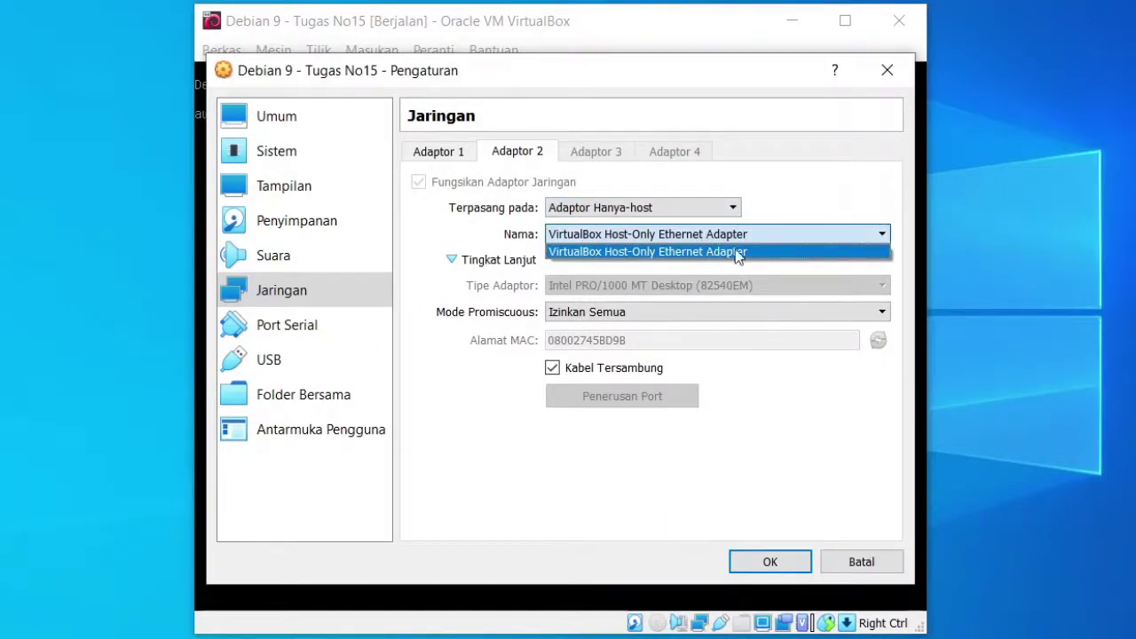
{"action": "left_click", "coordinate": [736, 253]}
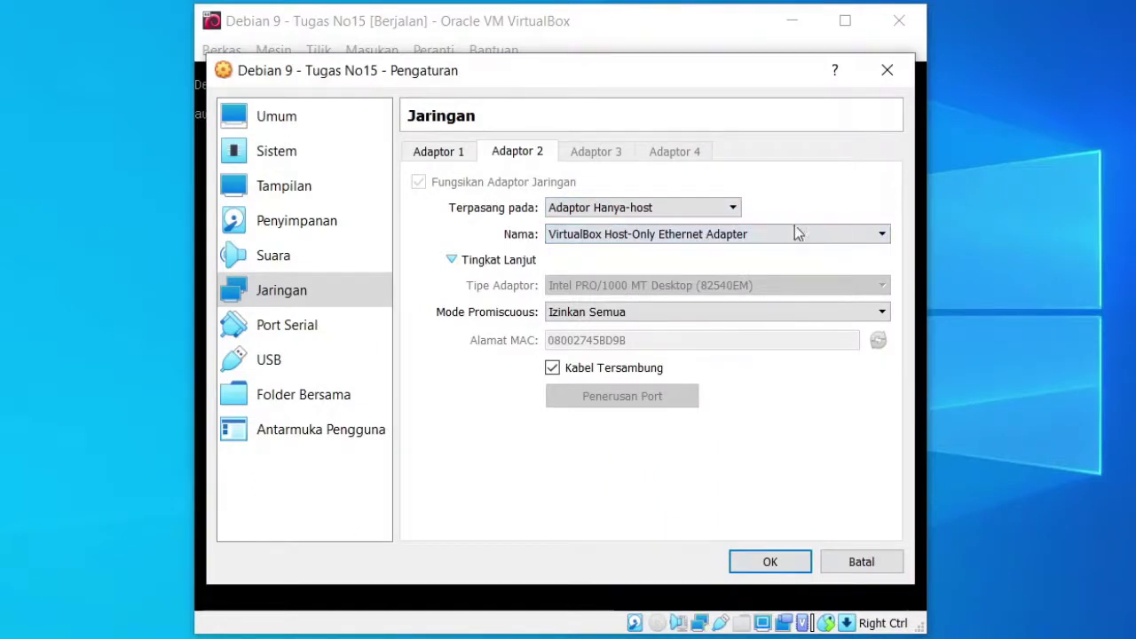
{"action": "left_click", "coordinate": [457, 155]}
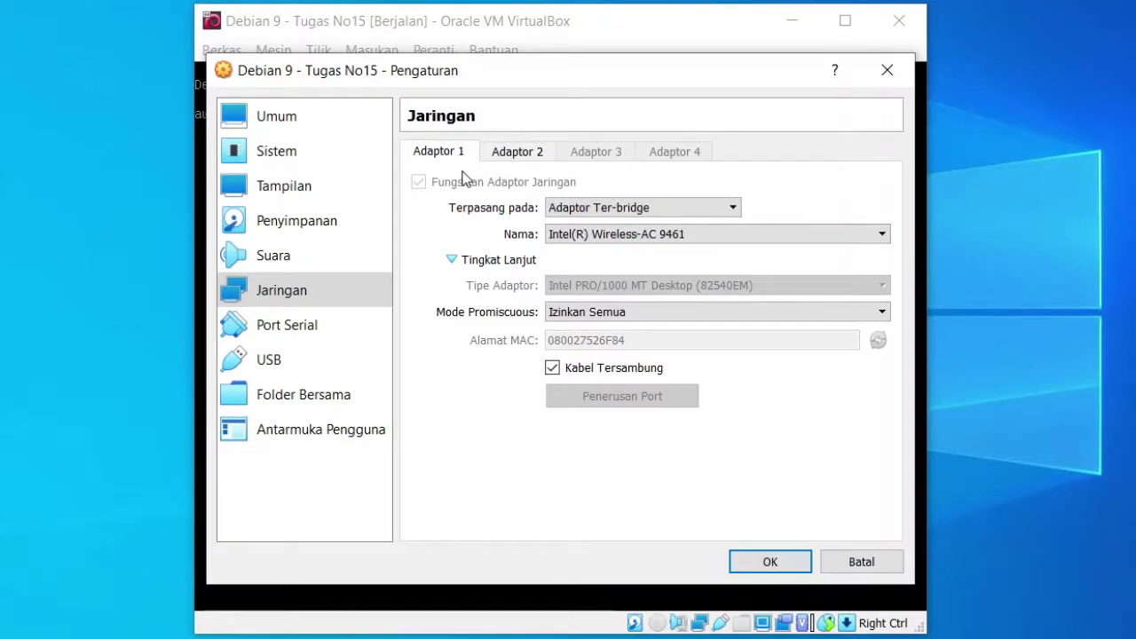
{"action": "left_click", "coordinate": [521, 162]}
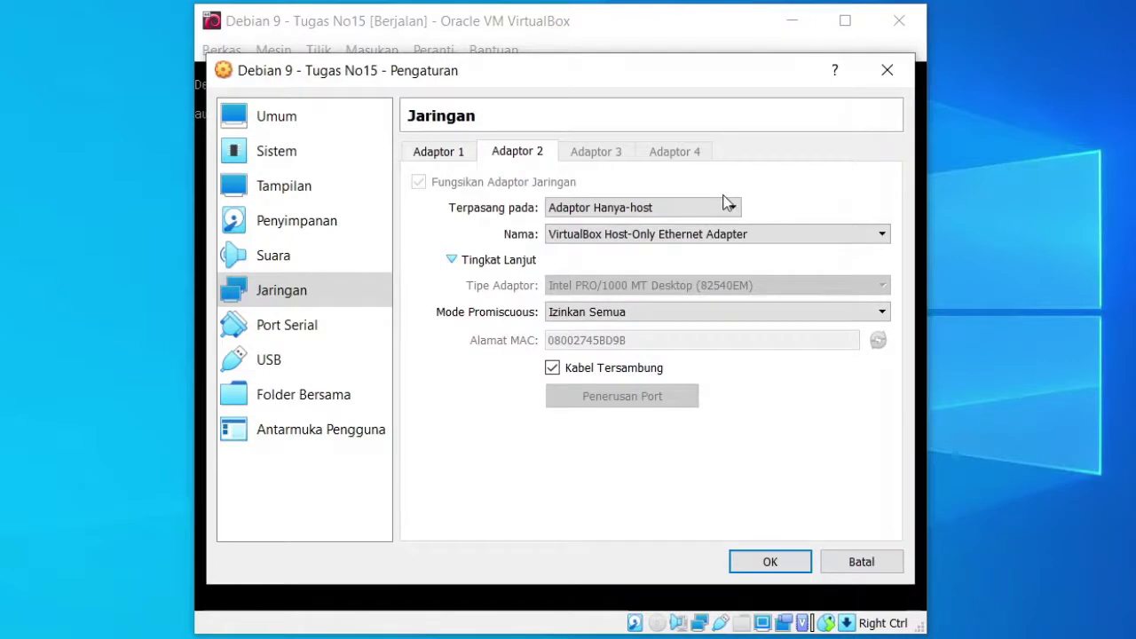
{"action": "left_click", "coordinate": [766, 561]}
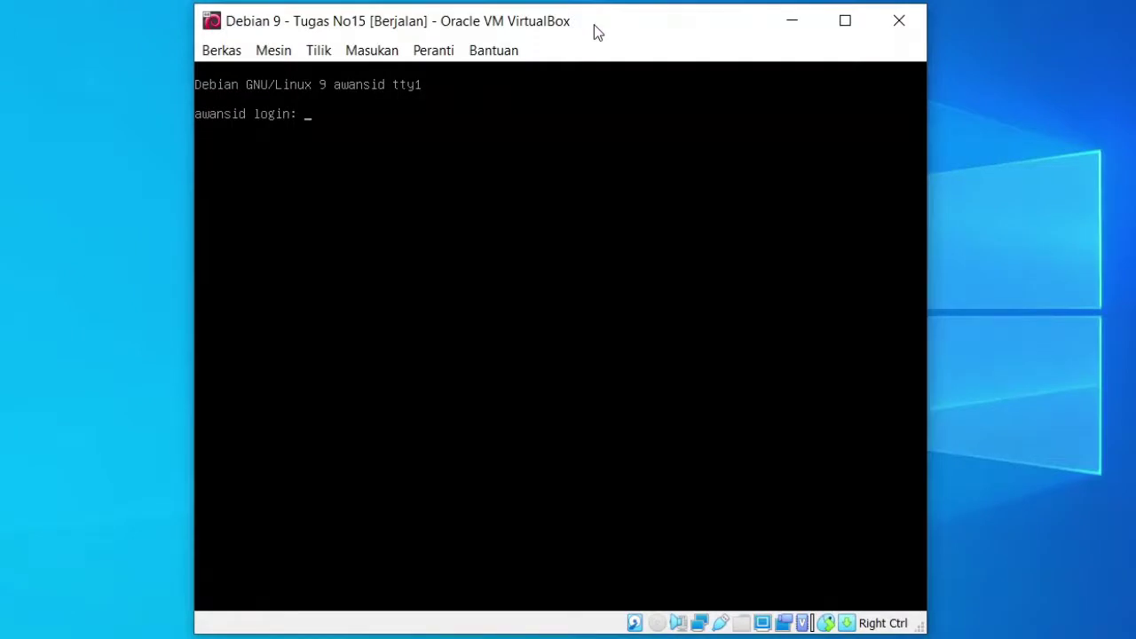
Log in as root with the account password and display the system information with screenfetch
{"action": "type", "text": "root"}
{"action": "key", "text": "Return"}
{"action": "key", "text": "Return"}
{"action": "type", "text": "scr"}
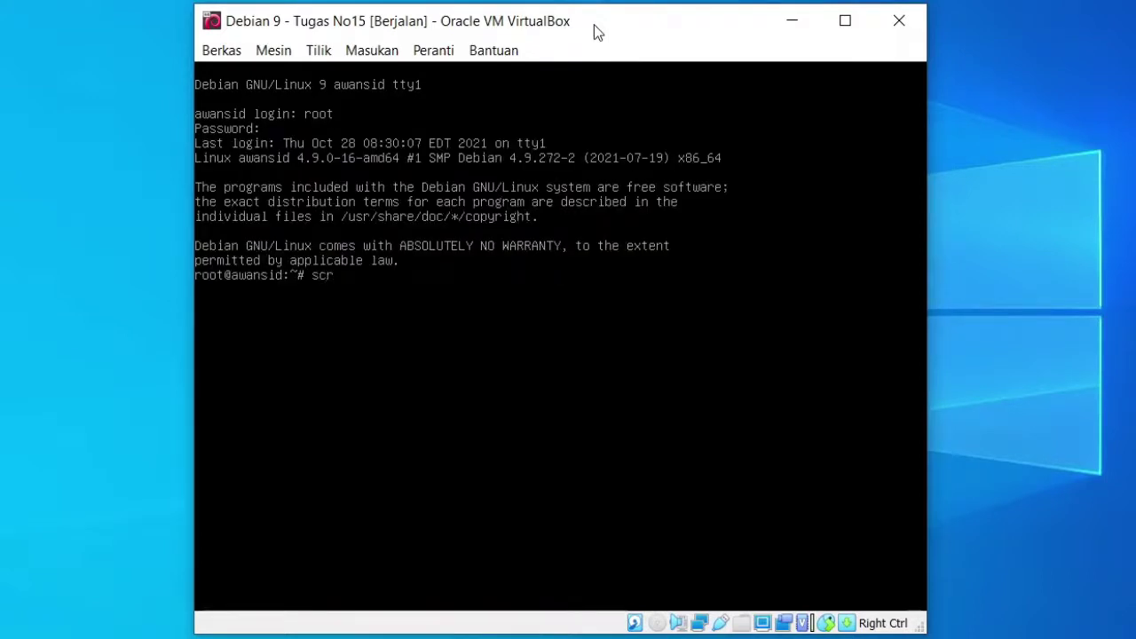
{"action": "type", "text": "eenfetch"}
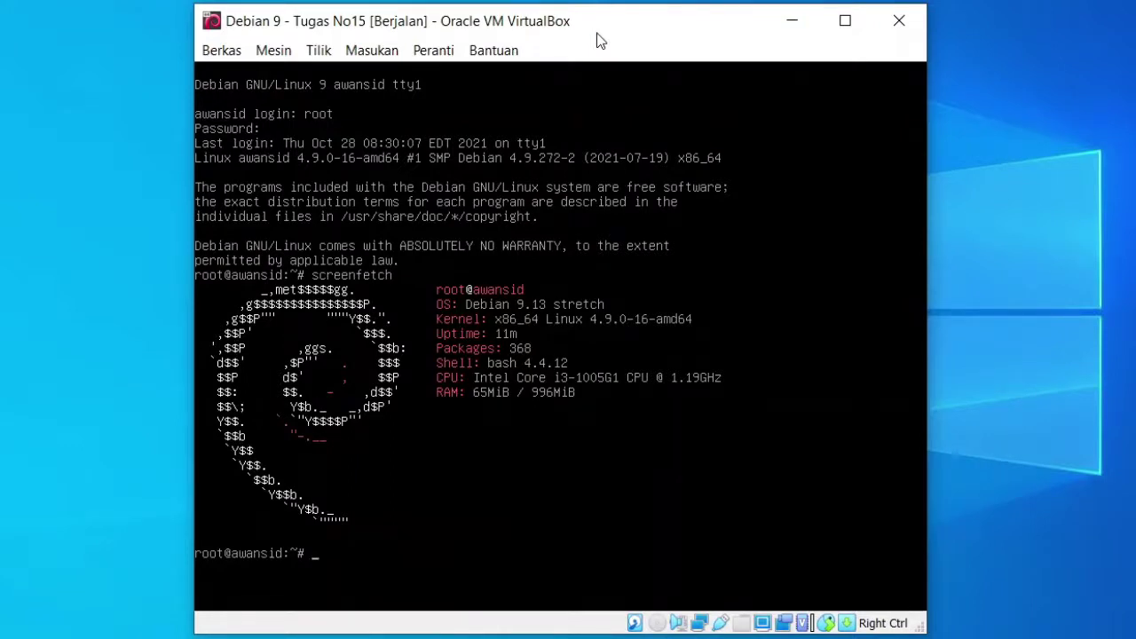
Try to display the network configuration with ifconfig, and list the network interfaces with ip a
{"action": "type", "text": "ifconcig"}
{"action": "key", "text": "BackSpace"}
{"action": "key", "text": "BackSpace"}
{"action": "key", "text": "BackSpace"}
{"action": "type", "text": "fig"}
{"action": "key", "text": "Return"}
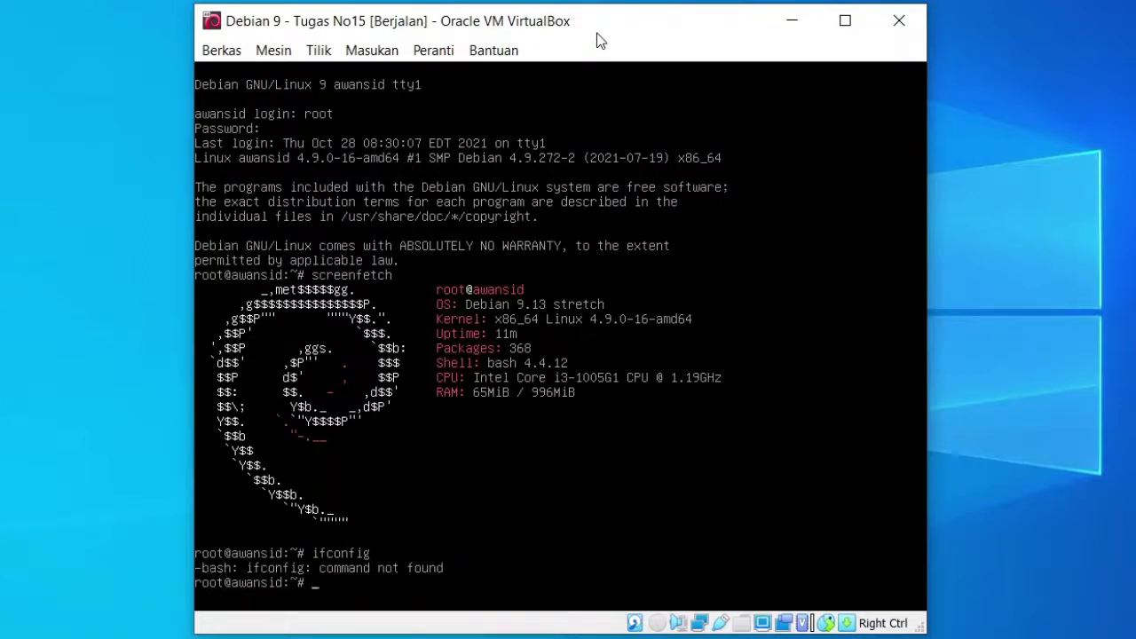
{"action": "type", "text": "ip a"}
{"action": "key", "text": "Return"}
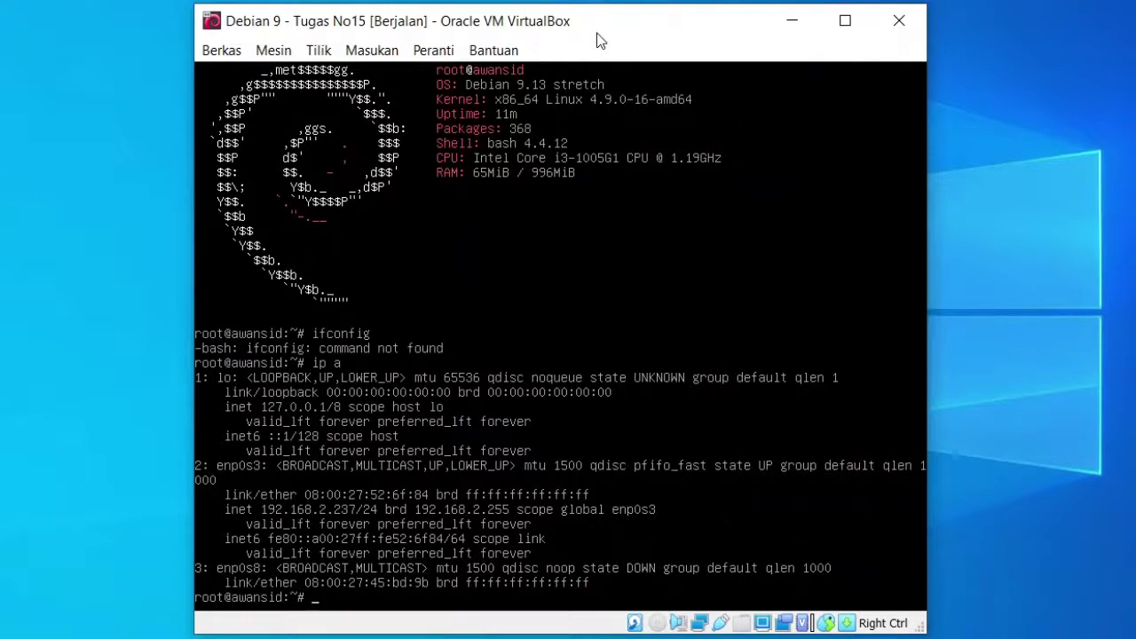
Test the internet connection by pinging 8.8.8.8, stopping the ping after a few replies
{"action": "type", "text": "g 8.8.8.8"}
{"action": "key", "text": "Return"}
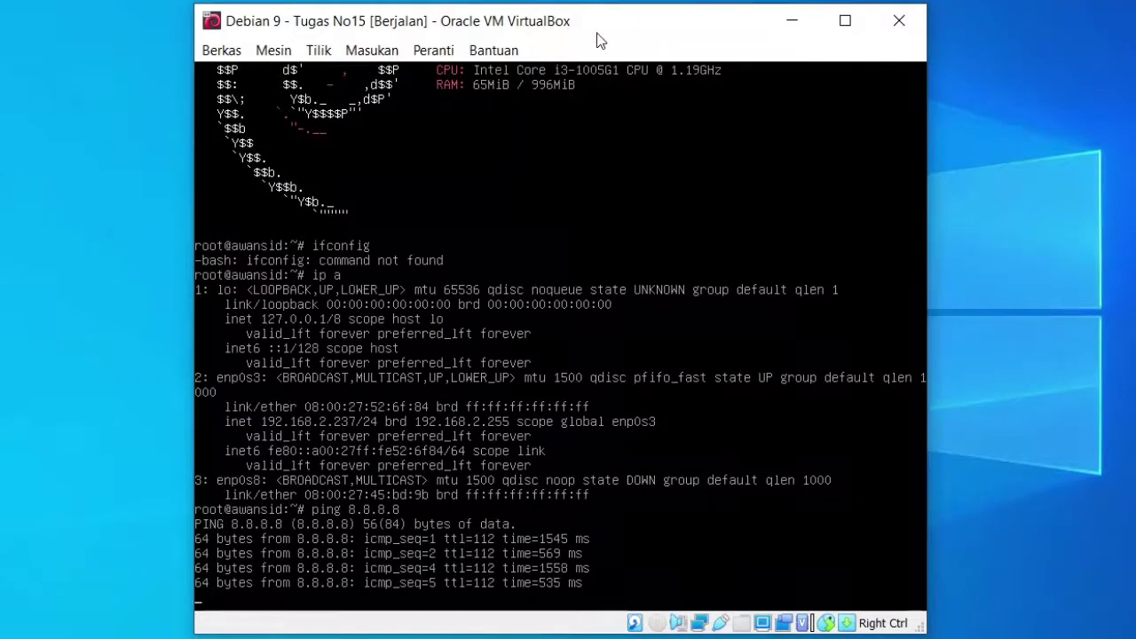
{"action": "key", "text": "ctrl+c"}
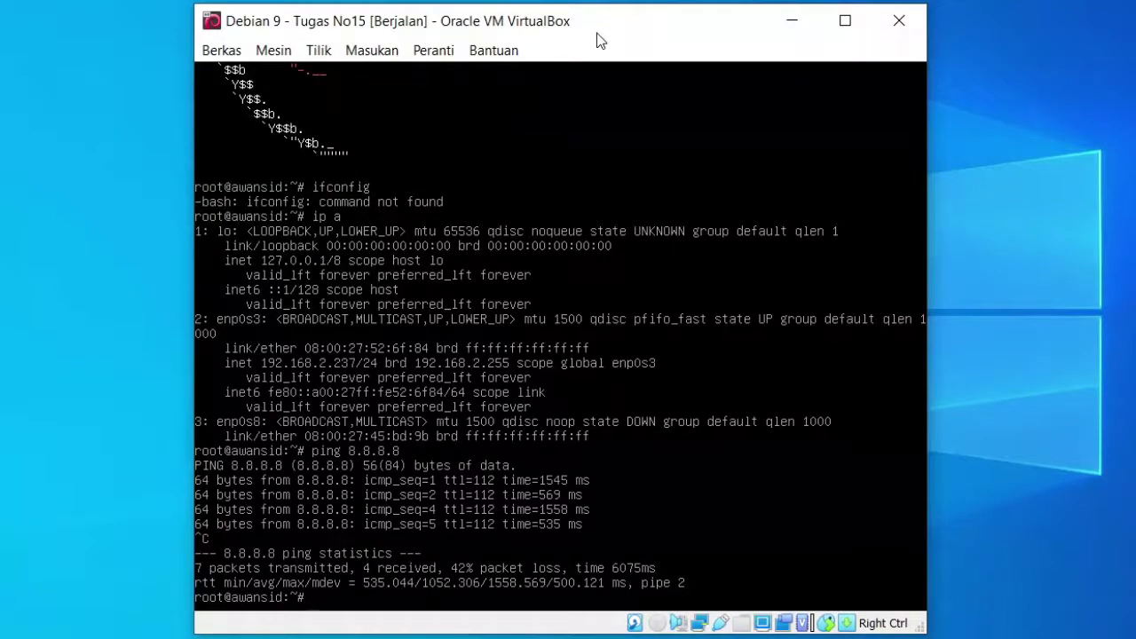
Examine the repositories listed in /etc/apt/sources.list with nano and exit the editor
{"action": "type", "text": "nano /etc/apt/so"}
{"action": "key", "text": "Tab"}
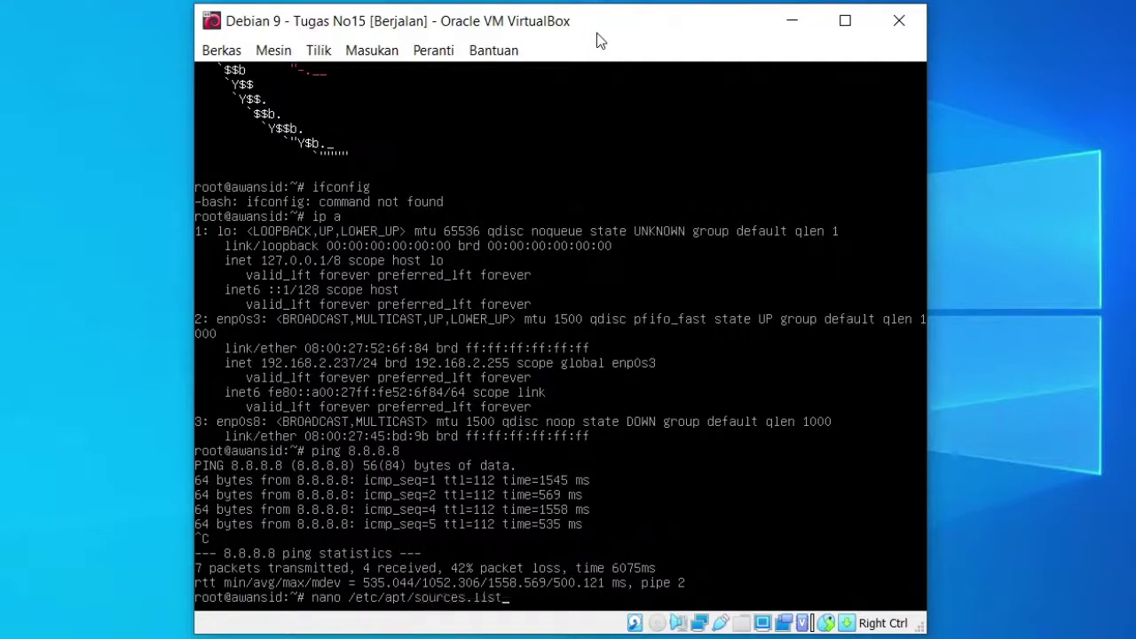
{"action": "key", "text": "Return"}
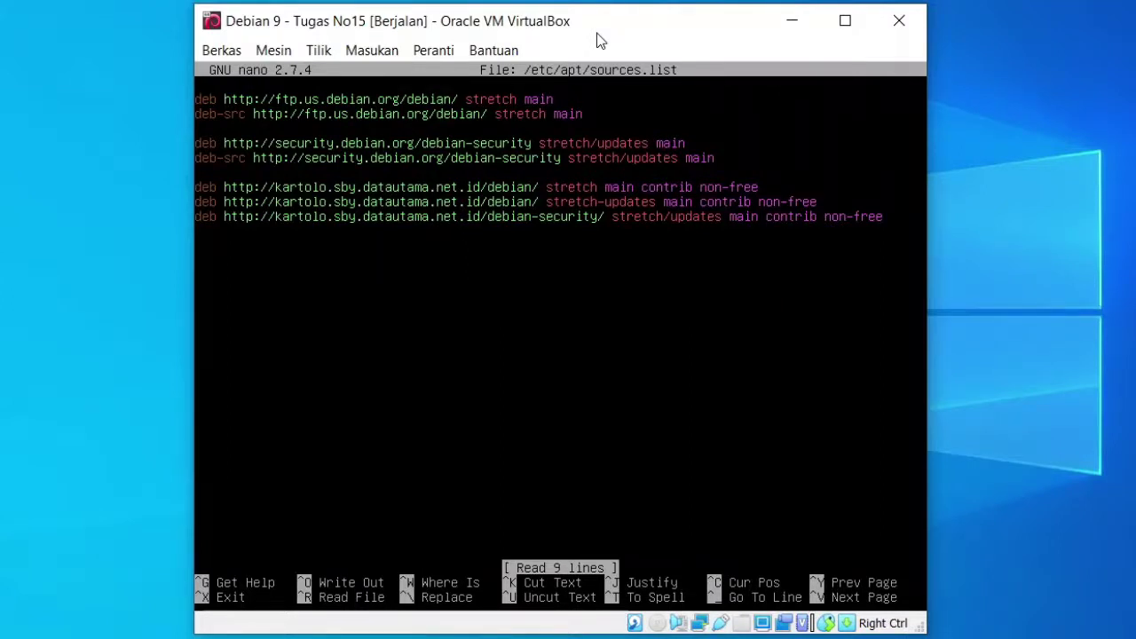
{"action": "key", "text": "ctrl+x"}
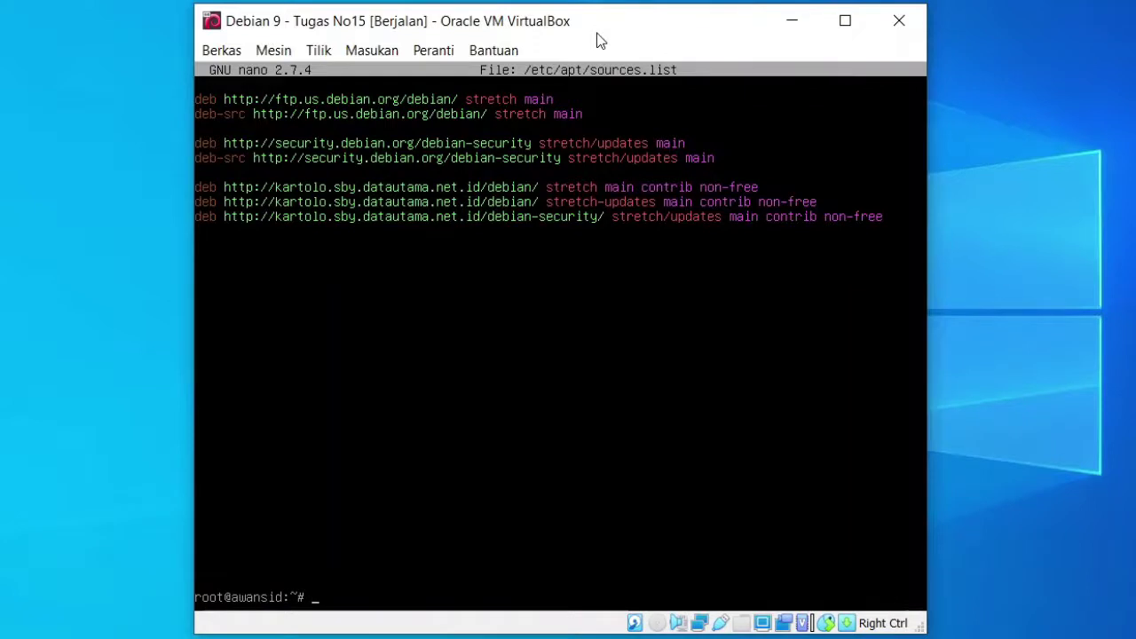
Update the package lists with apt-get and install the net-tools package
{"action": "type", "text": "apt-get update"}
{"action": "key", "text": "Return"}
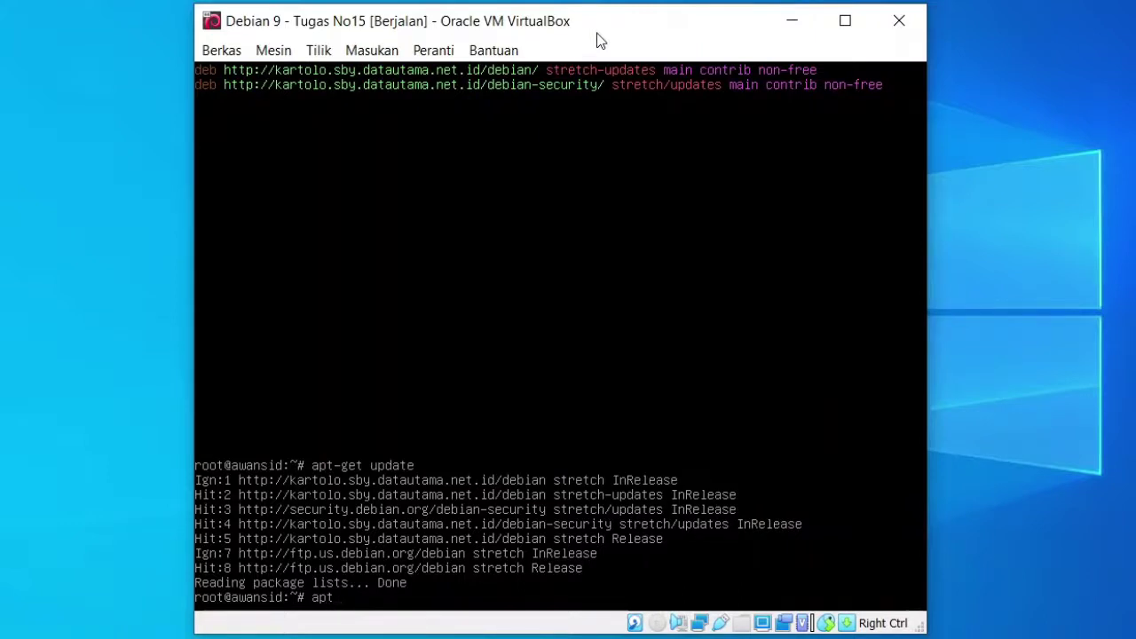
{"action": "type", "text": "get install net-tools"}
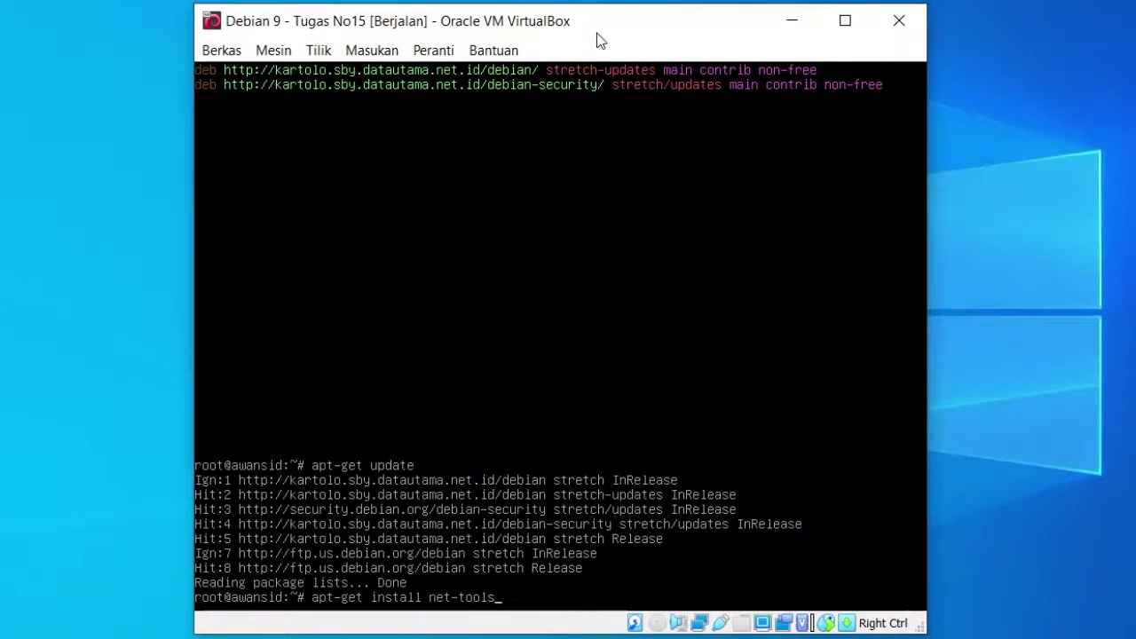
{"action": "key", "text": "Return"}
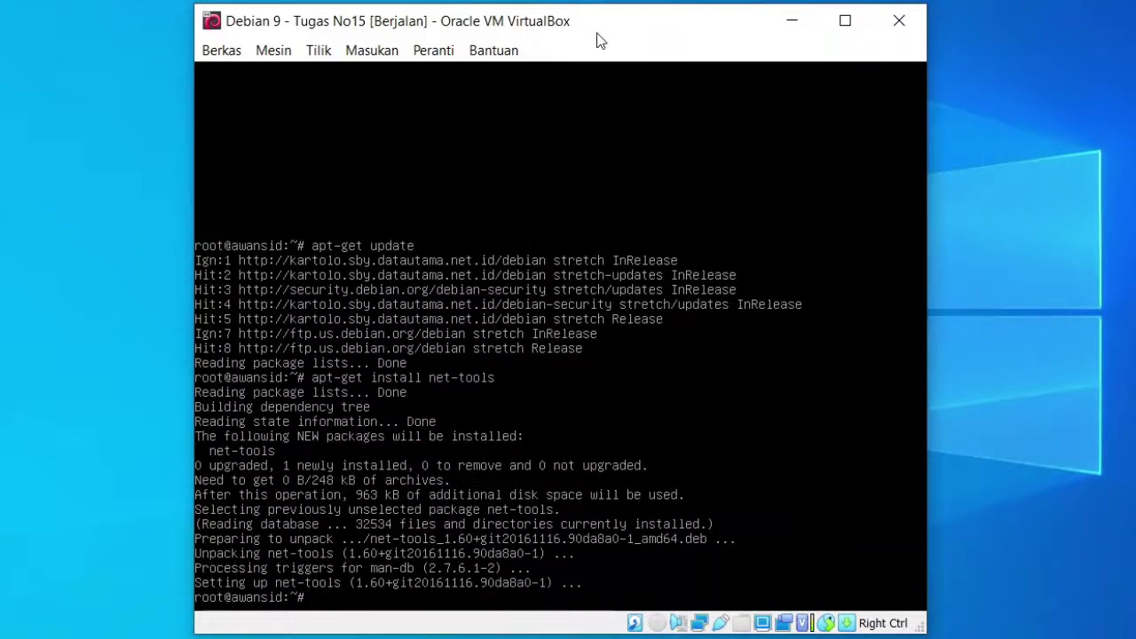
Display the active network interfaces with ifconfig
{"action": "type", "text": "ifc"}
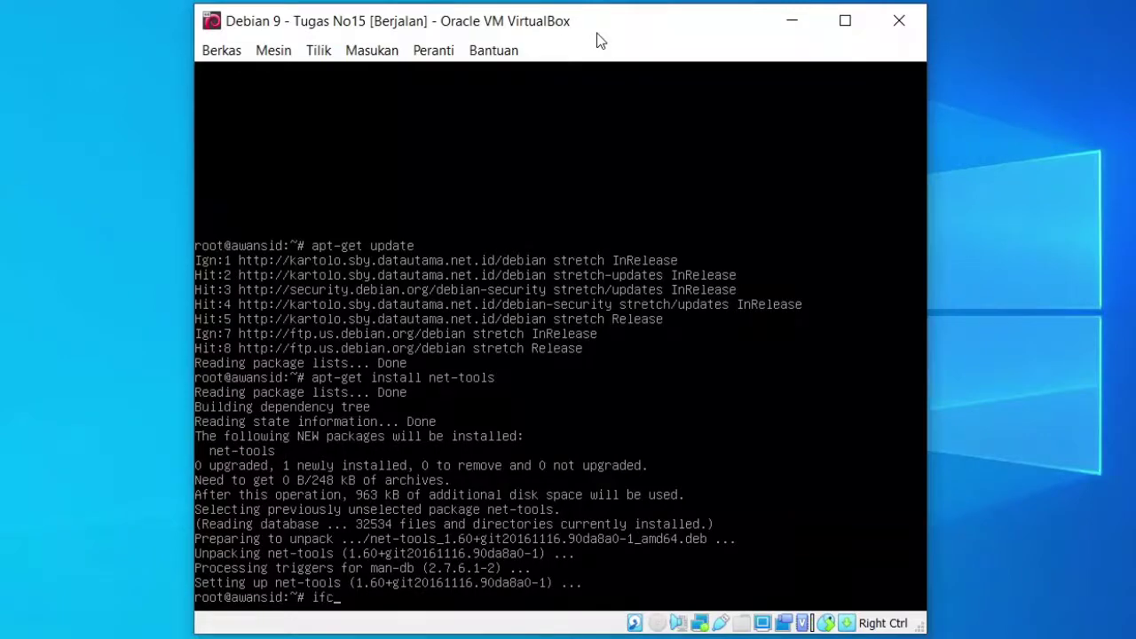
{"action": "type", "text": "onfig"}
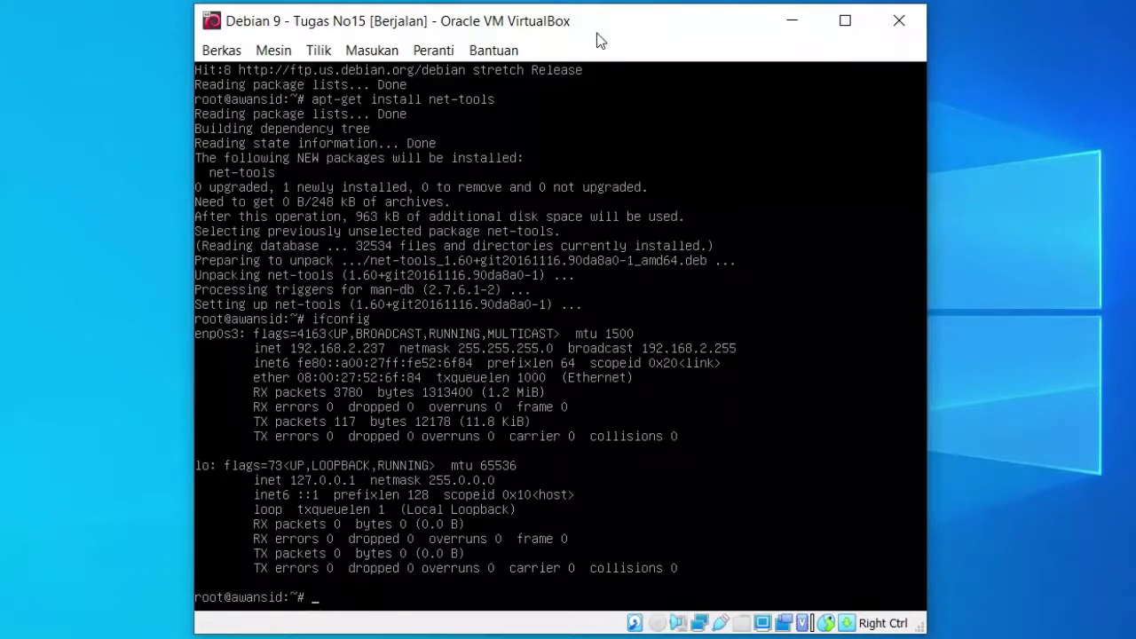
Examine /etc/network/interfaces in nano, exit it, and list all network interfaces with ip a
{"action": "type", "text": "no /etc/network/int"}
{"action": "key", "text": "Tab"}
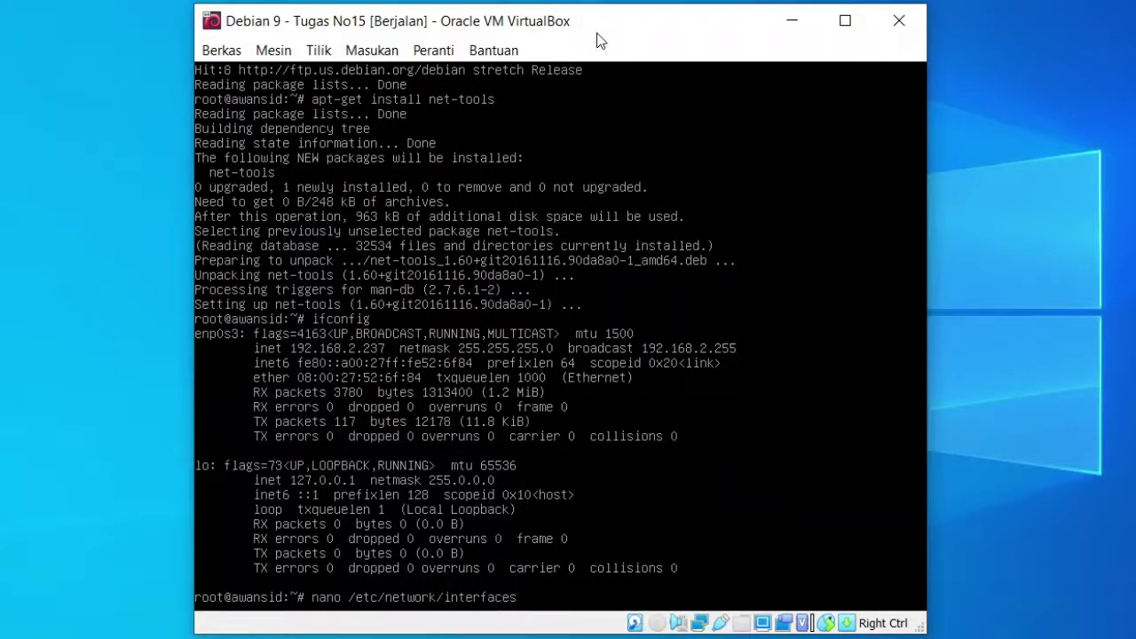
{"action": "key", "text": "Return"}
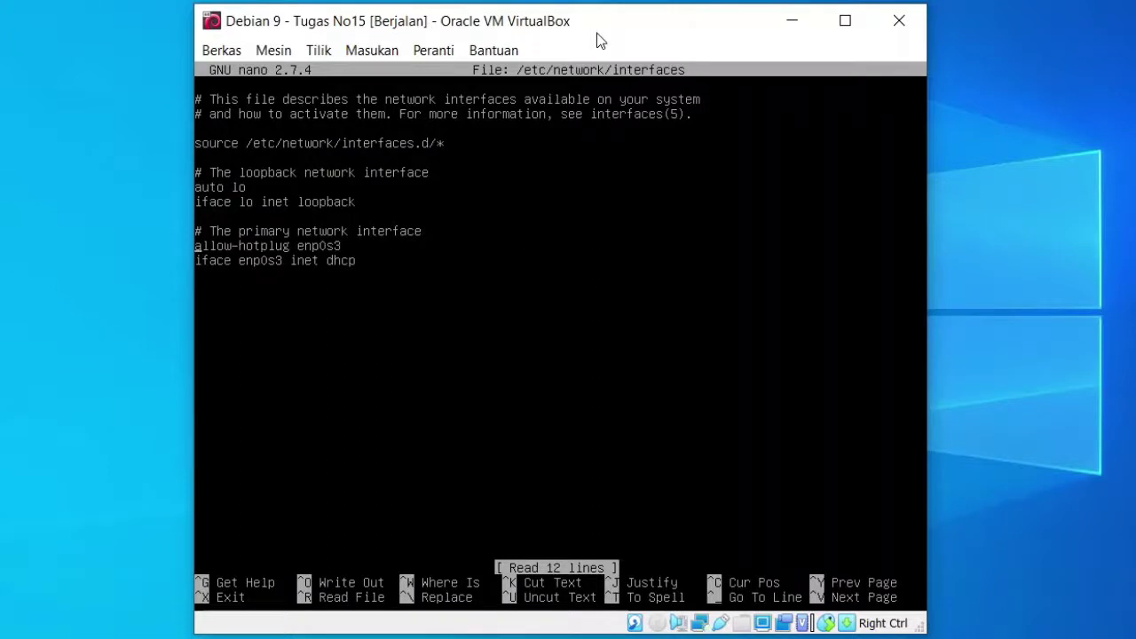
{"action": "key", "text": "Down"}
{"action": "key", "text": "ctrl+x"}
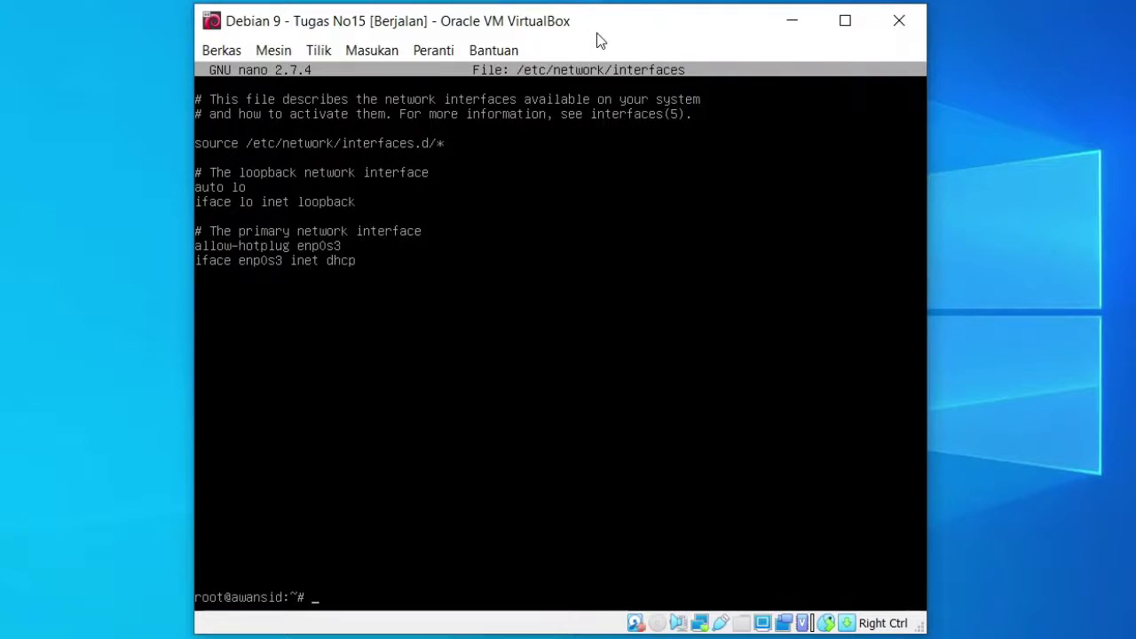
{"action": "type", "text": "ip a"}
{"action": "key", "text": "Return"}
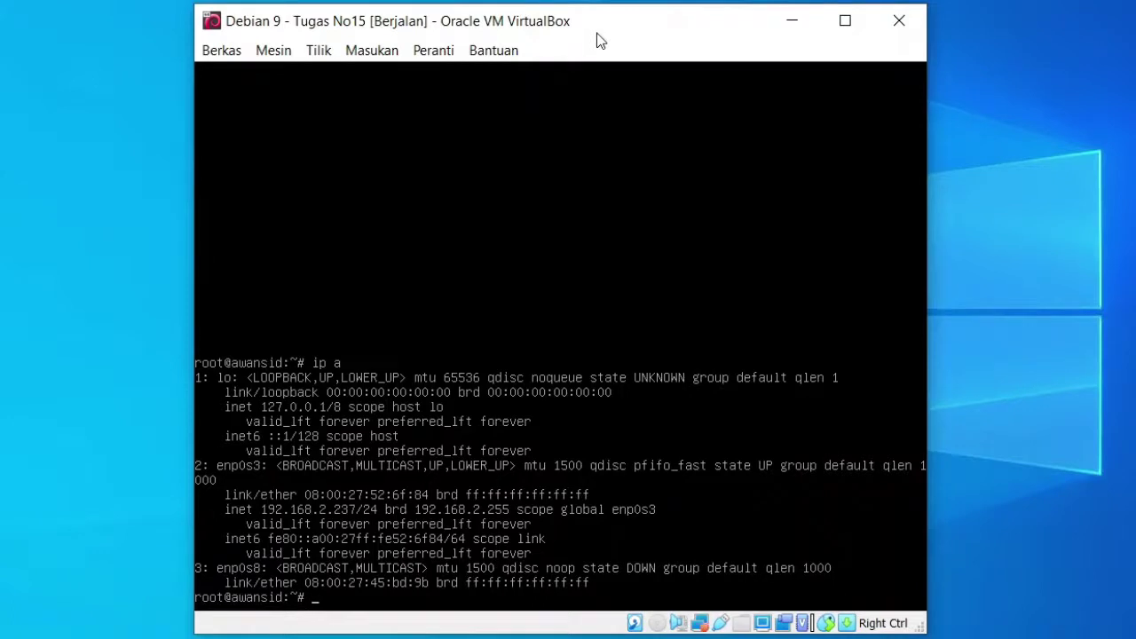
Reopen /etc/network/interfaces in nano and duplicate the two enp0s3 lines below the originals, separated by a blank line
{"action": "key", "text": "Up"}
{"action": "key", "text": "Up"}
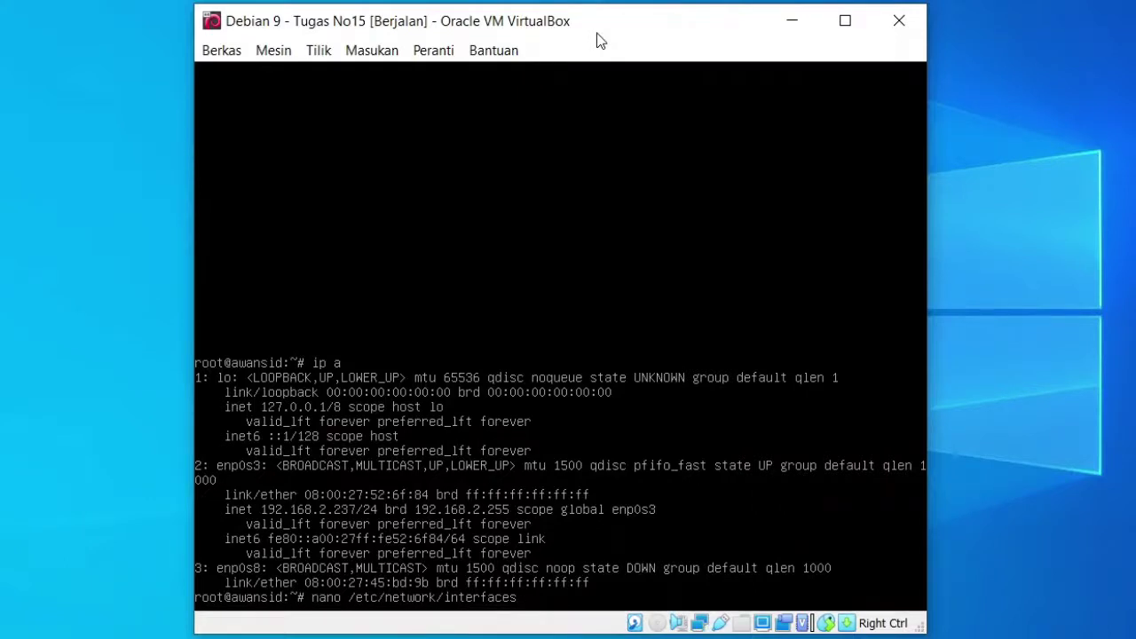
{"action": "key", "text": "Return"}
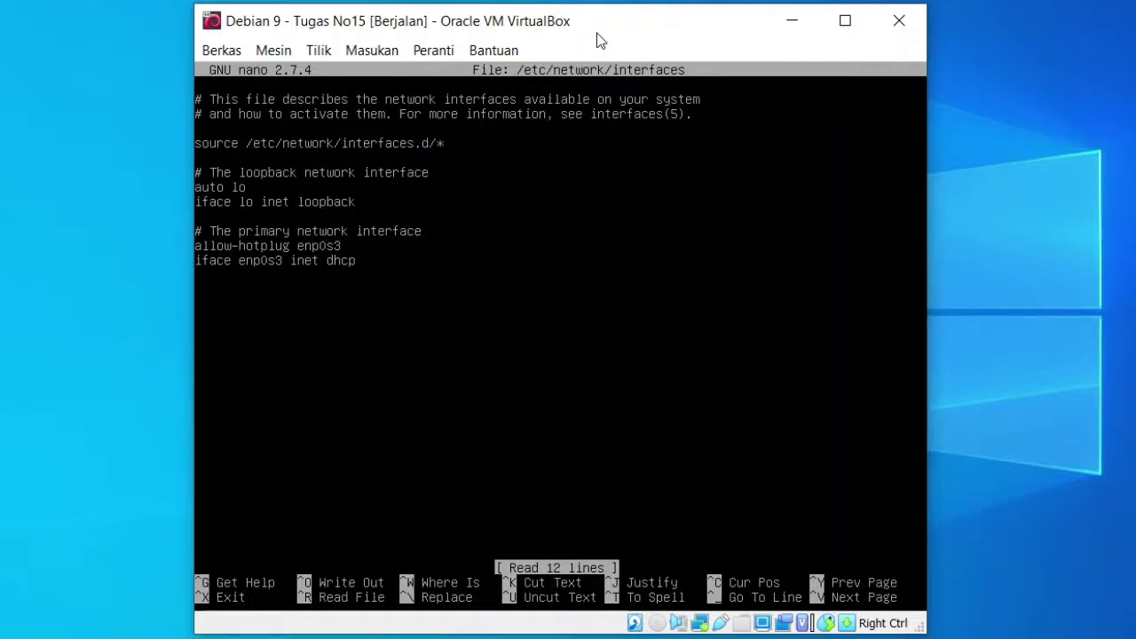
{"action": "key", "text": "ctrl+6"}
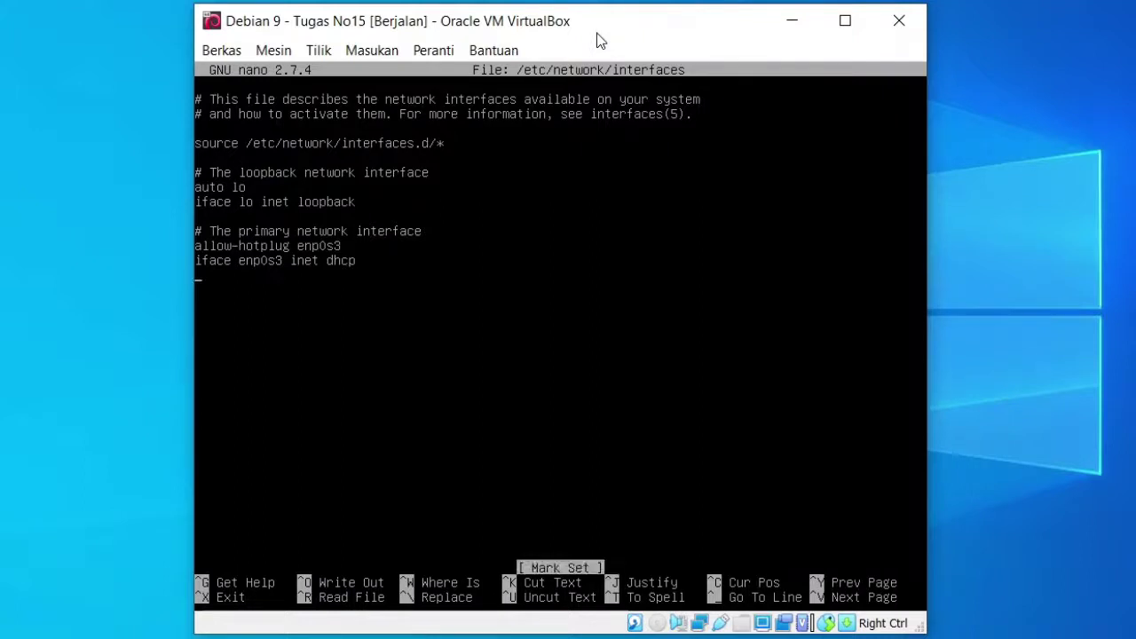
{"action": "key", "text": "Up"}
{"action": "key", "text": "Up"}
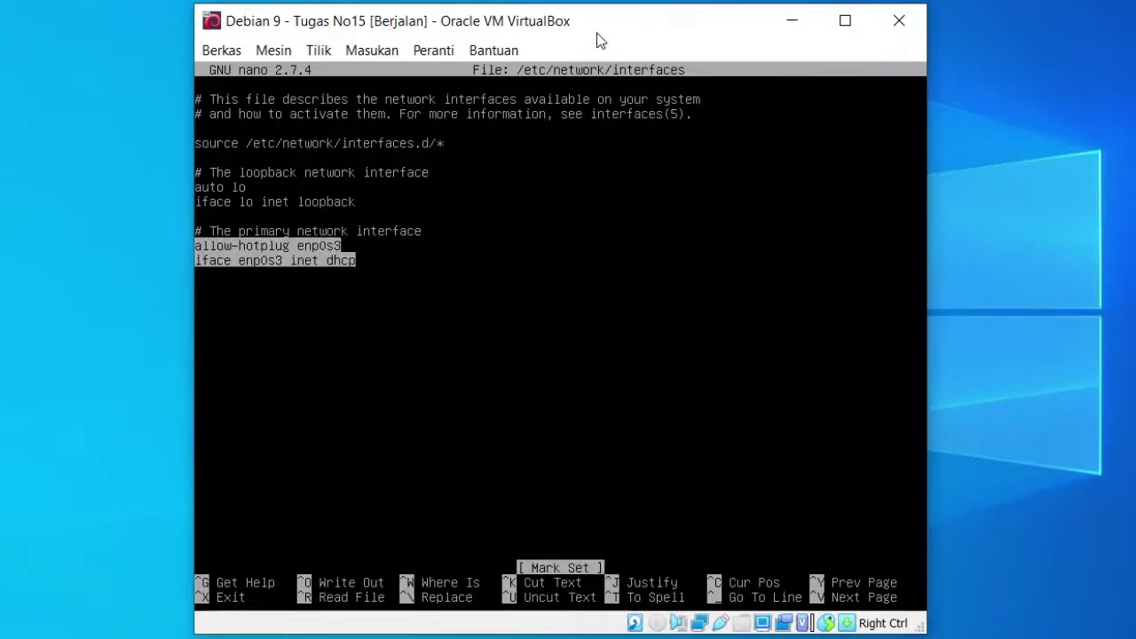
{"action": "key", "text": "ctrl+k"}
{"action": "key", "text": "ctrl+u"}
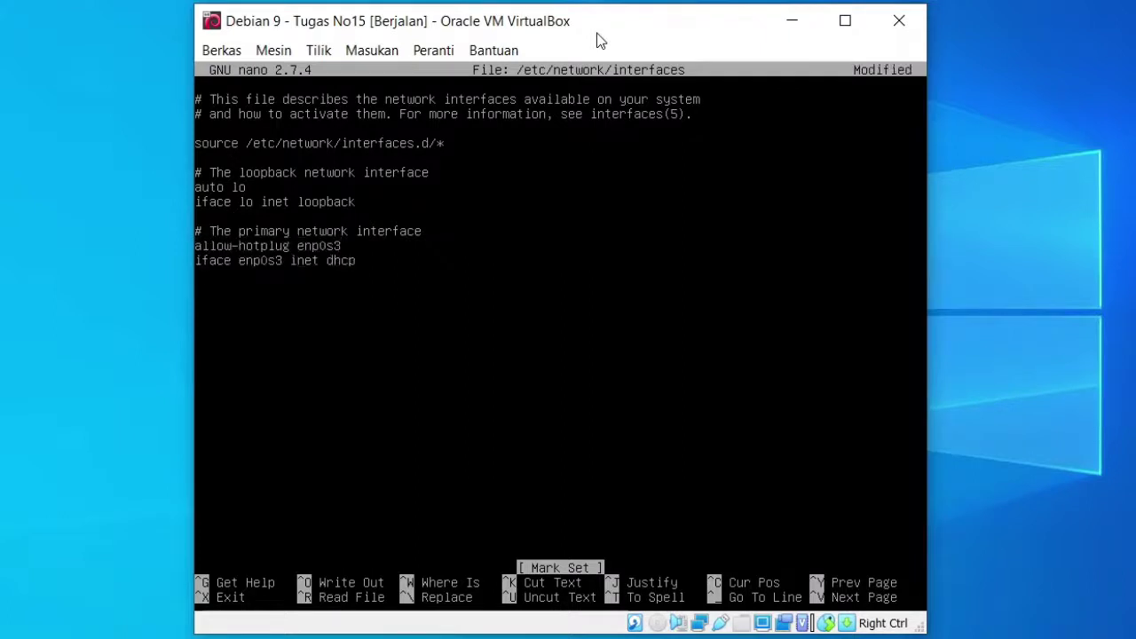
{"action": "key", "text": "Return"}
{"action": "key", "text": "ctrl+u"}
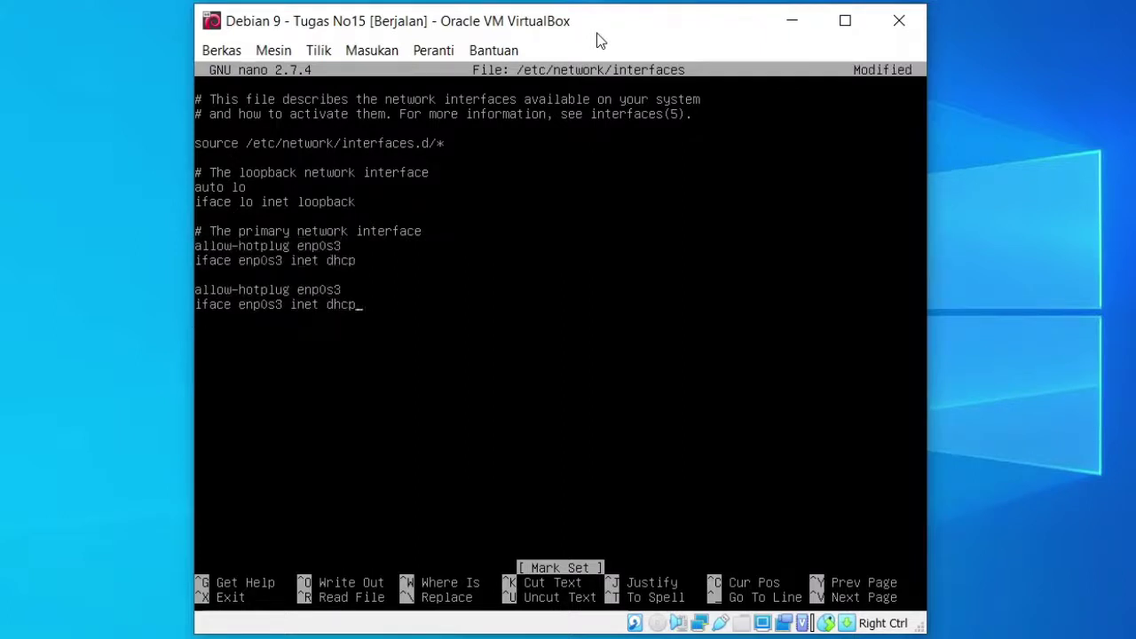
Change the interface name to enp0s8 in both the allow-hotplug and iface lines of the copied block
{"action": "key", "text": "BackSpace"}
{"action": "type", "text": "8"}
{"action": "key", "text": "Down"}
{"action": "key", "text": "Left"}
{"action": "key", "text": "Left"}
{"action": "key", "text": "Left"}
{"action": "key", "text": "Left"}
{"action": "key", "text": "Left"}
{"action": "key", "text": "Left"}
{"action": "key", "text": "Left"}
{"action": "key", "text": "Left"}
{"action": "key", "text": "BackSpace"}
{"action": "type", "text": "8"}
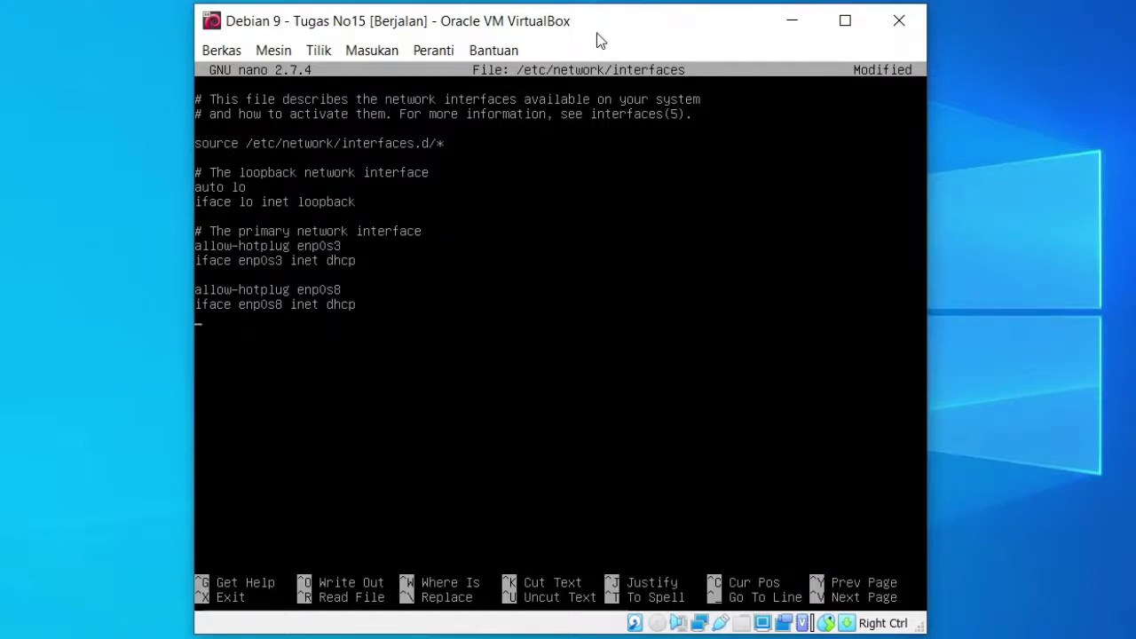
Set the enp0s8 interface to static and add an indented line with the address 172.16.15.15/26
{"action": "key", "text": "BackSpace"}
{"action": "key", "text": "BackSpace"}
{"action": "key", "text": "BackSpace"}
{"action": "key", "text": "BackSpace"}
{"action": "key", "text": "BackSpace"}
{"action": "type", "text": "satic"}
{"action": "key", "text": "BackSpace"}
{"action": "key", "text": "BackSpace"}
{"action": "key", "text": "BackSpace"}
{"action": "key", "text": "BackSpace"}
{"action": "type", "text": "tatic \tadr"}
{"action": "key", "text": "BackSpace"}
{"action": "type", "text": "dress 172."}
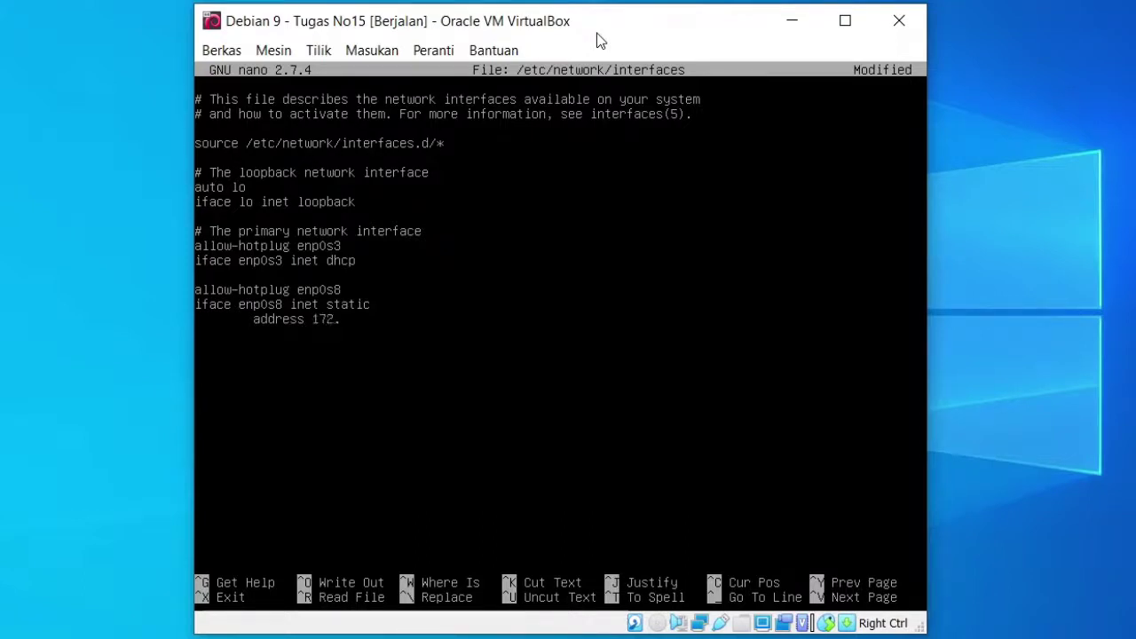
{"action": "type", "text": "16.15.15/26"}
Save /etc/network/interfaces on exiting nano, and list the active network interfaces with ifconfig
{"action": "key", "text": "ctrl+x"}
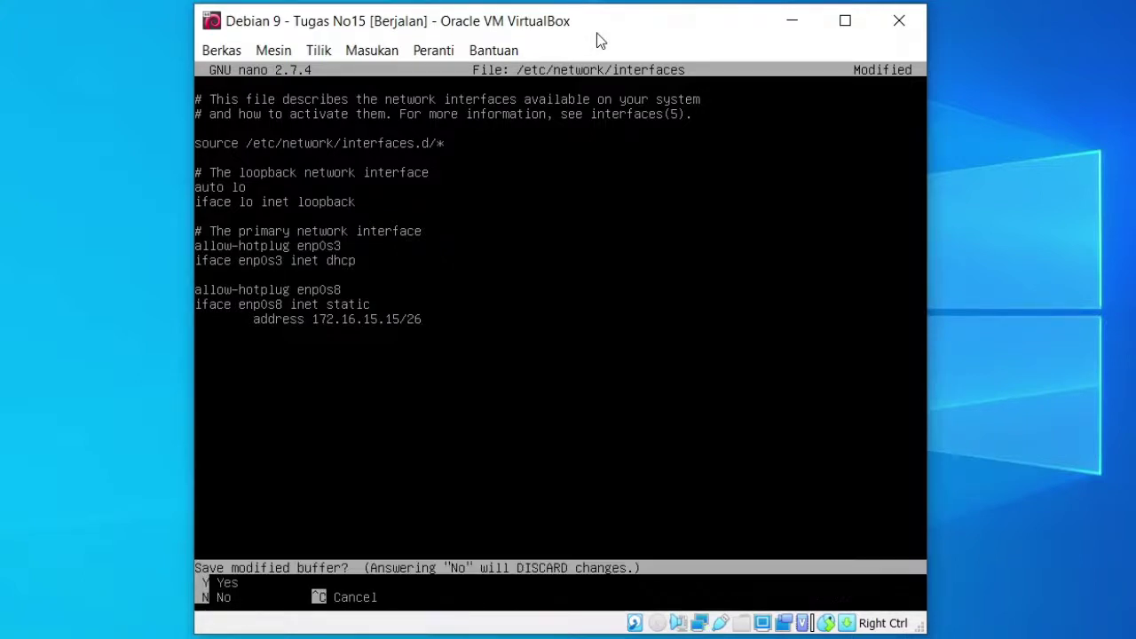
{"action": "key", "text": "y"}
{"action": "key", "text": "Return"}
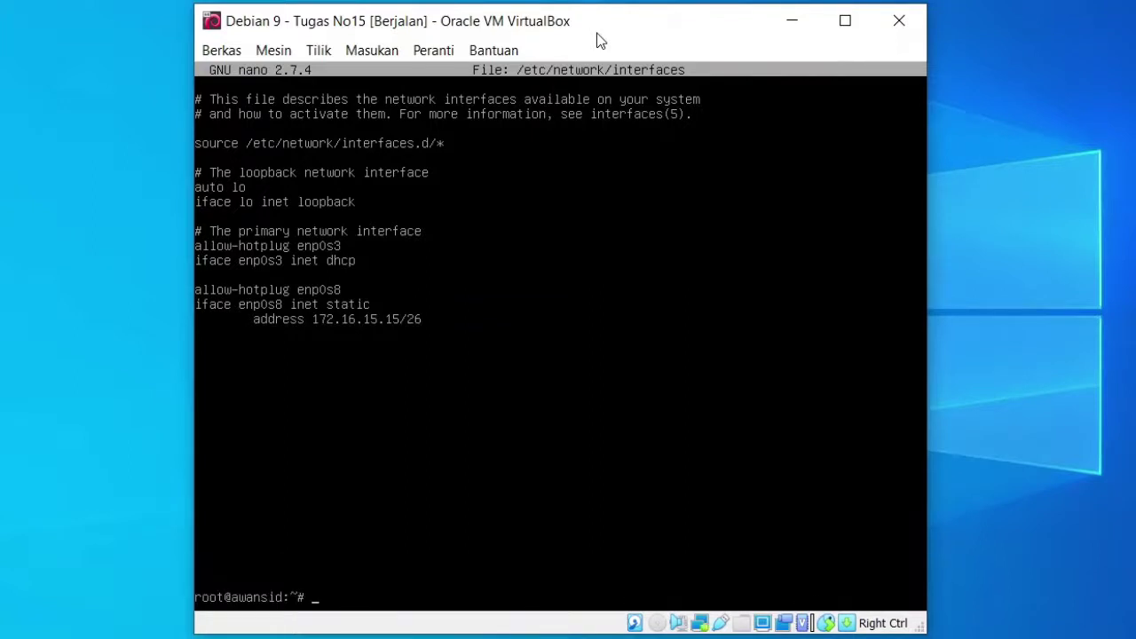
{"action": "type", "text": "ifconfig"}
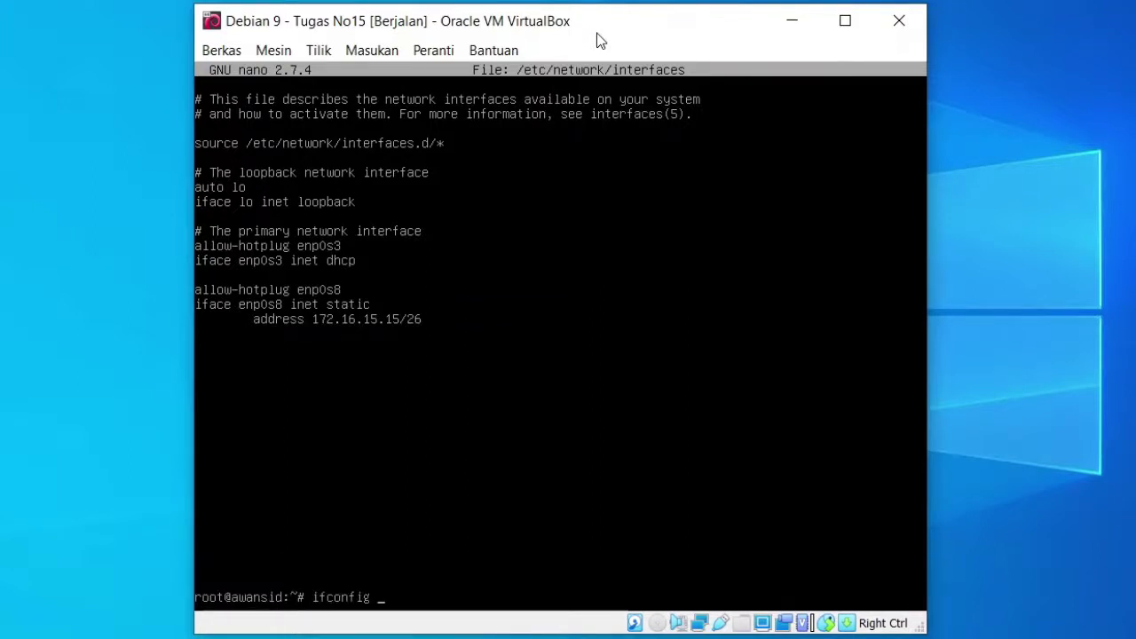
{"action": "key", "text": "Return"}
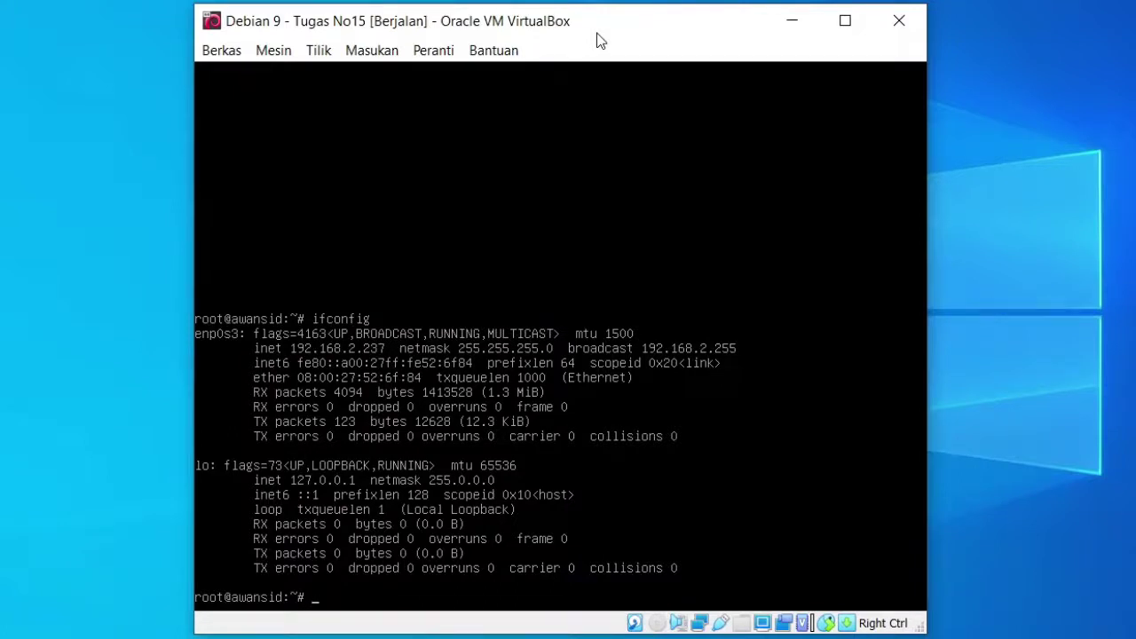
Bring up the enp0s8 interface with ifup and list the active interfaces again with ifconfig
{"action": "type", "text": "ifup enp0s8"}
{"action": "key", "text": "Return"}
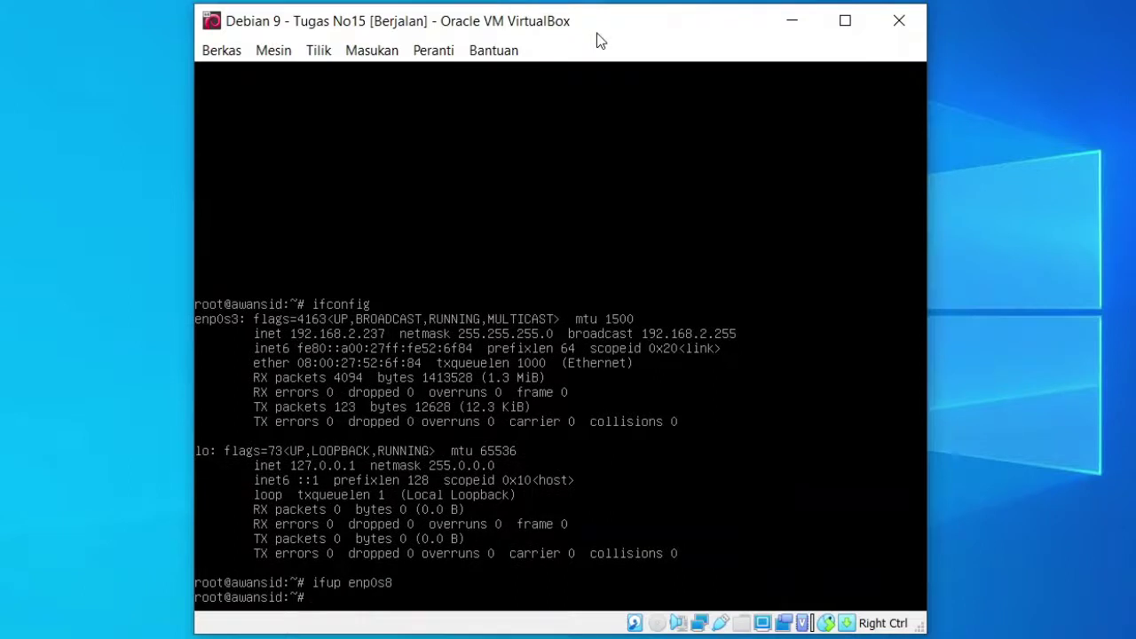
{"action": "key", "text": "Up"}
{"action": "key", "text": "Up"}
{"action": "key", "text": "Return"}
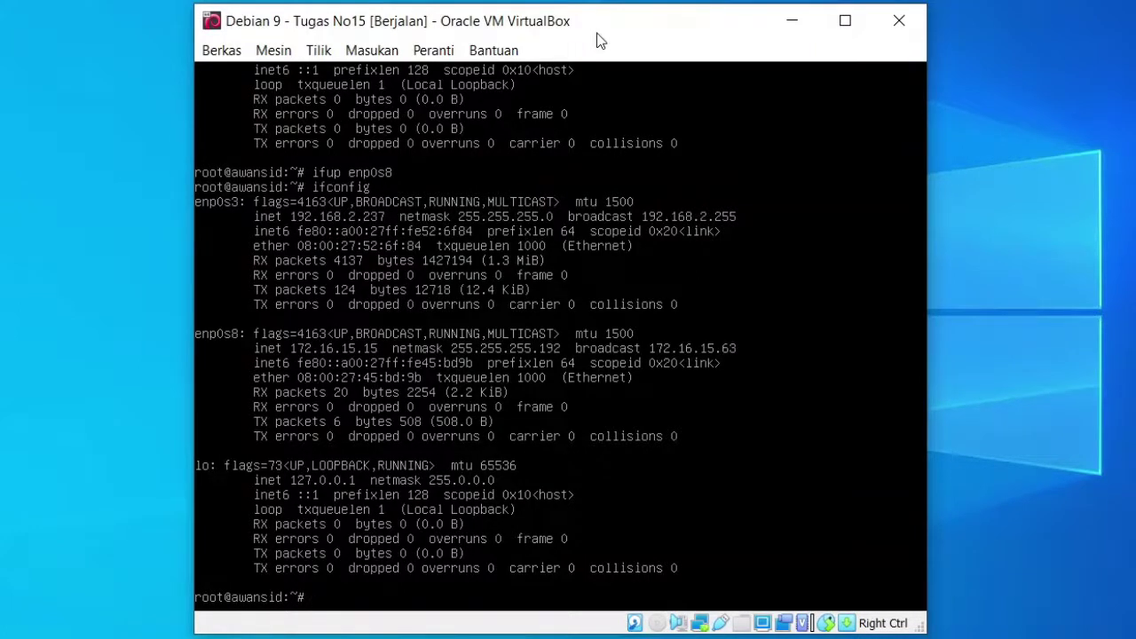
Try to install the openssh-server package with apt-get, and abort the download
{"action": "type", "text": "apt-get install  ope"}
{"action": "type", "text": "n"}
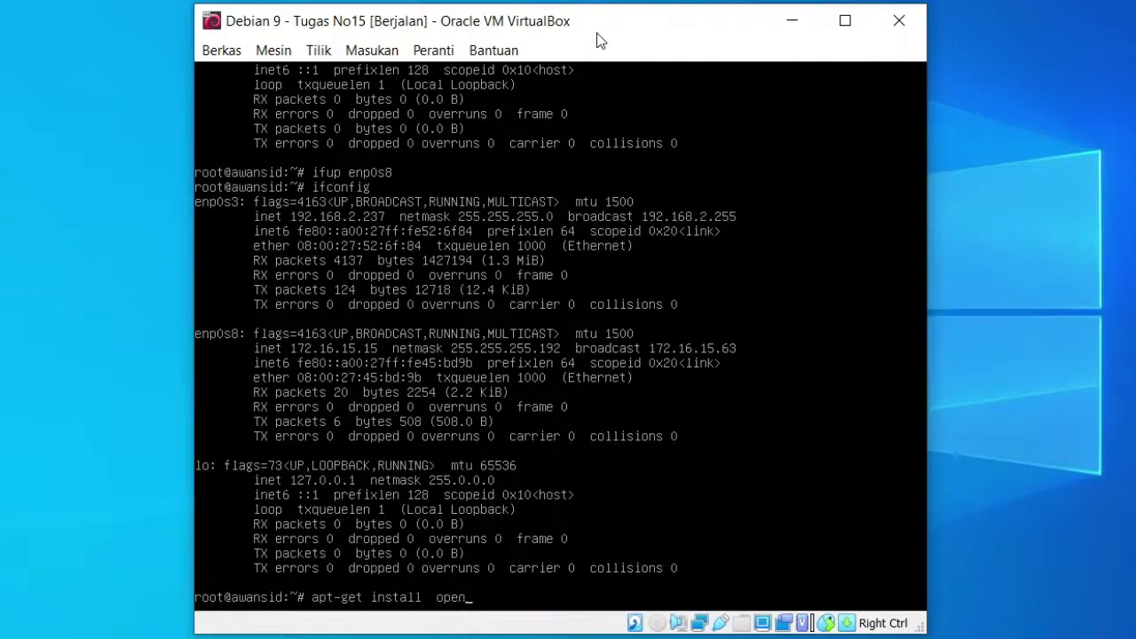
{"action": "type", "text": "ssh-server"}
{"action": "key", "text": "Return"}
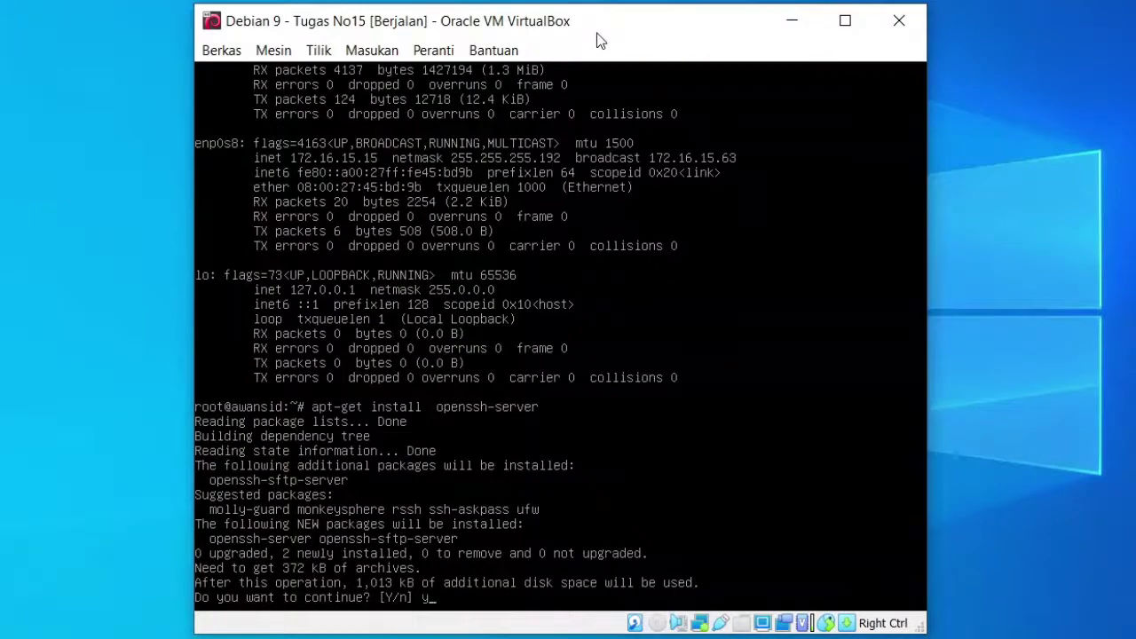
{"action": "key", "text": "Return"}
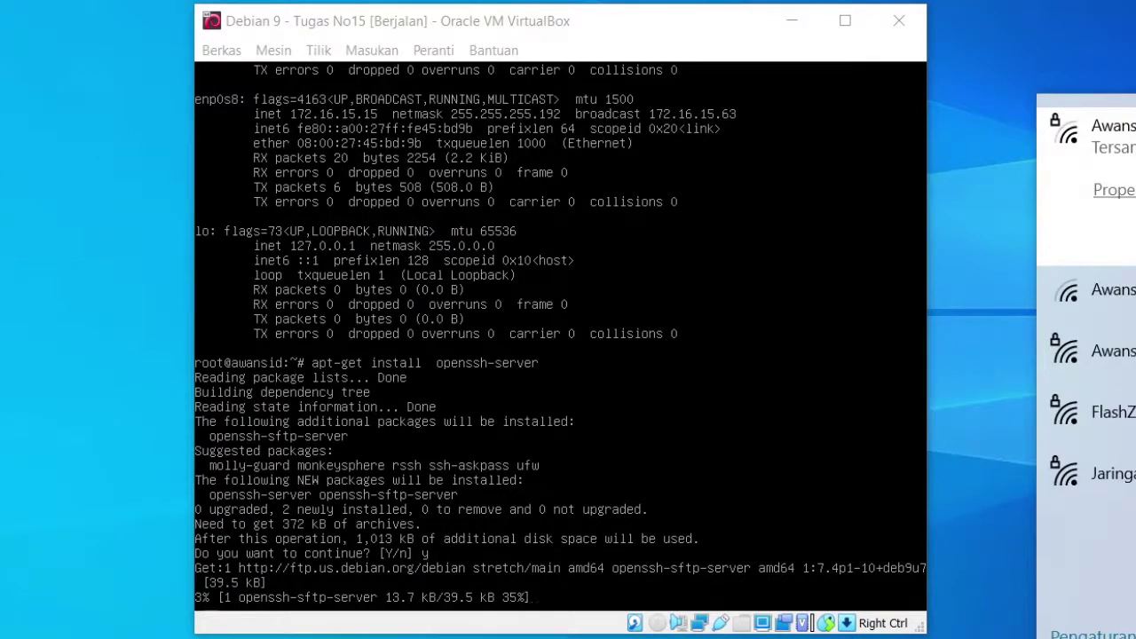
{"action": "key", "text": "Escape"}
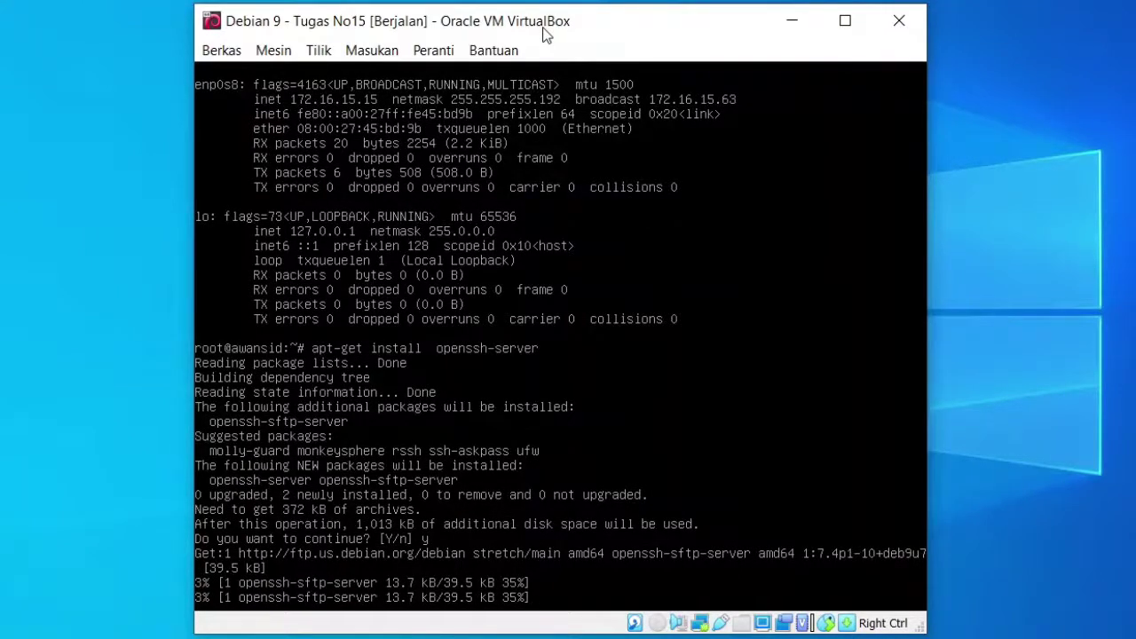
{"action": "key", "text": "ctrl+c"}
Test the internet connection by pinging 8.8.8.8, and stop the ping after a few replies
{"action": "type", "text": "ping 8.8.8."}
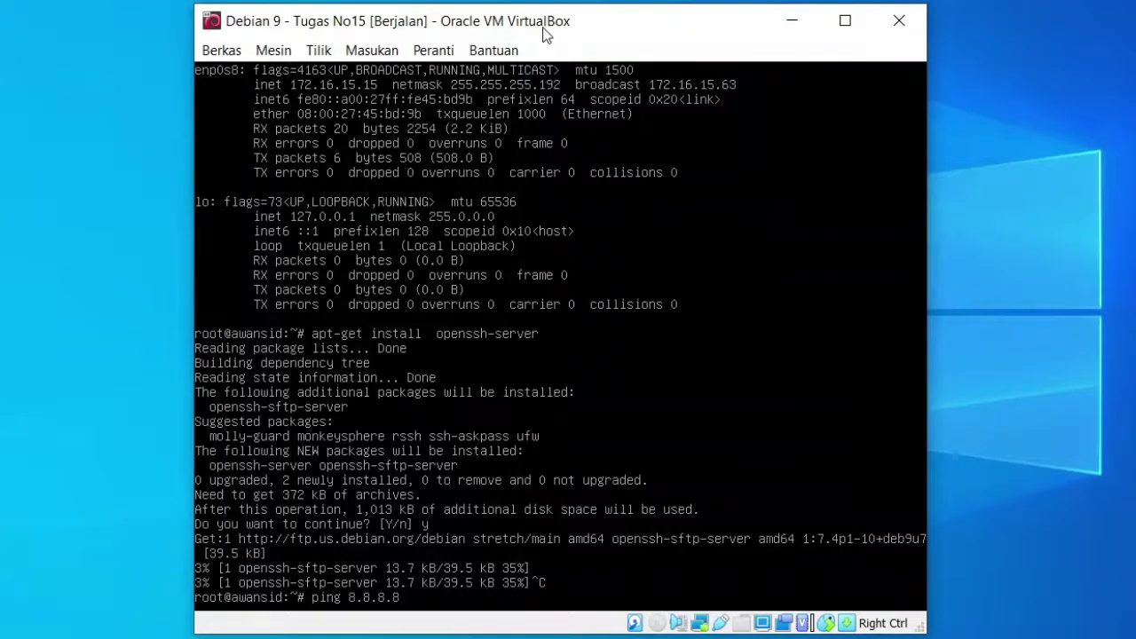
{"action": "type", "text": "8"}
{"action": "key", "text": "Return"}
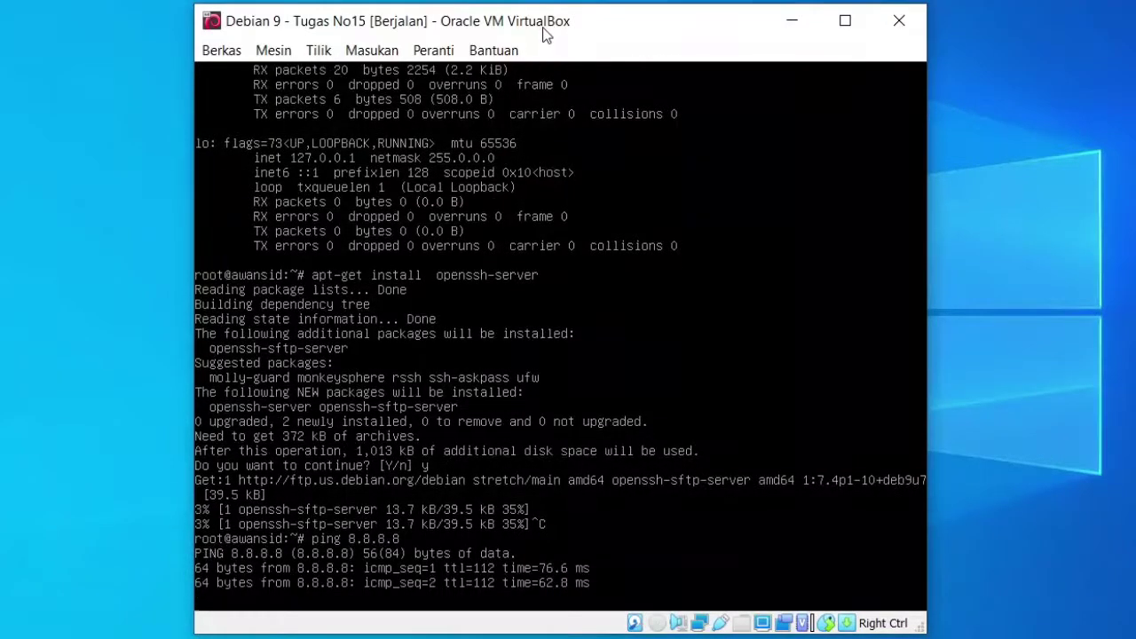
{"action": "key", "text": "ctrl+c"}
Rerun the apt-get installation of openssh-server and accept the additional disk space use
{"action": "key", "text": "Up"}
{"action": "key", "text": "Up"}
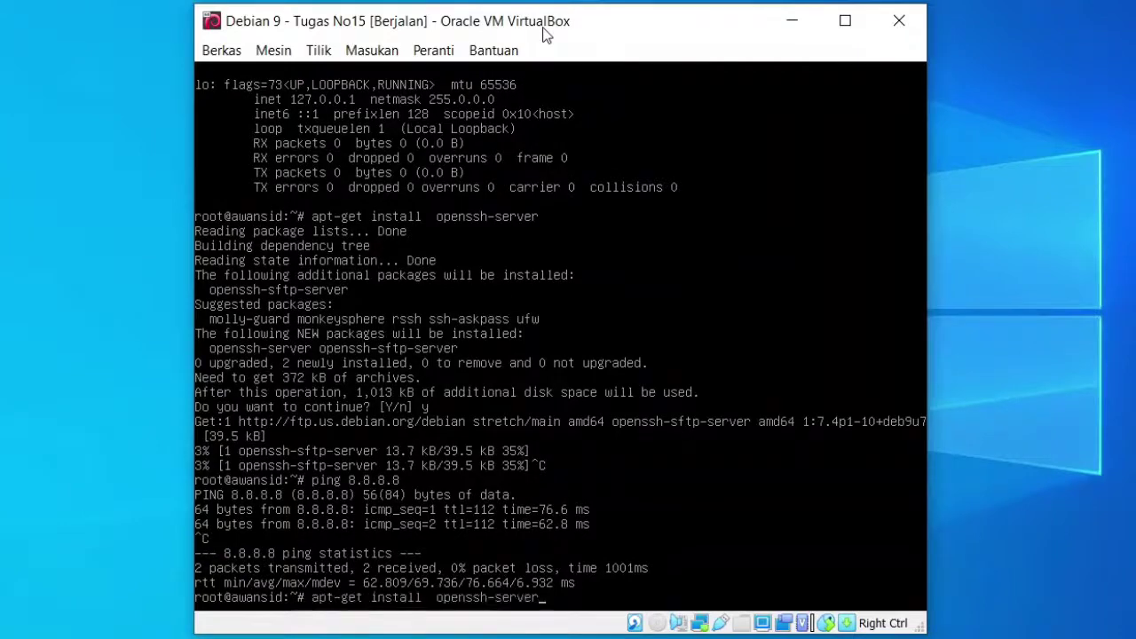
{"action": "key", "text": "Return"}
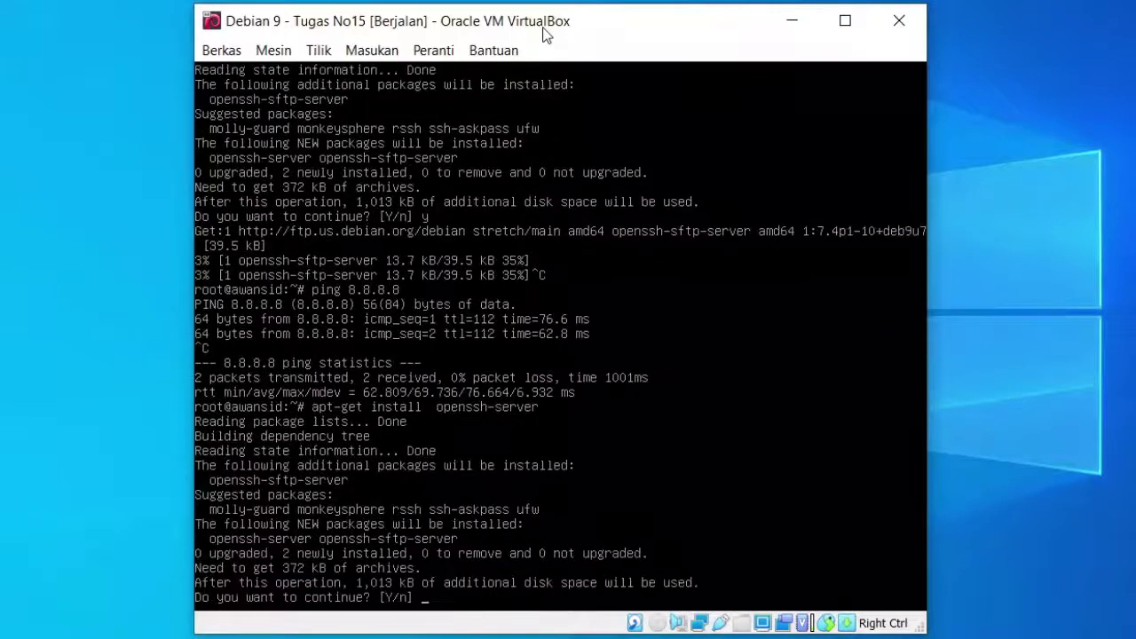
{"action": "type", "text": "y"}
{"action": "key", "text": "Return"}
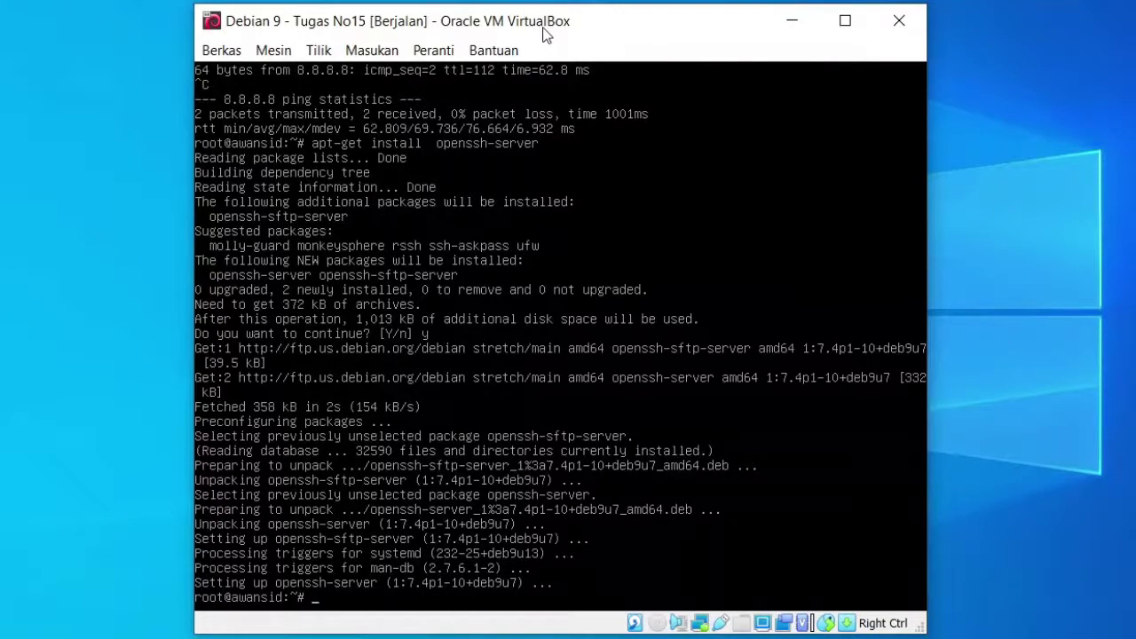
Check the SSH server's status with the service command, first under the name openssh and again under ssh
{"action": "type", "text": "service openssh status"}
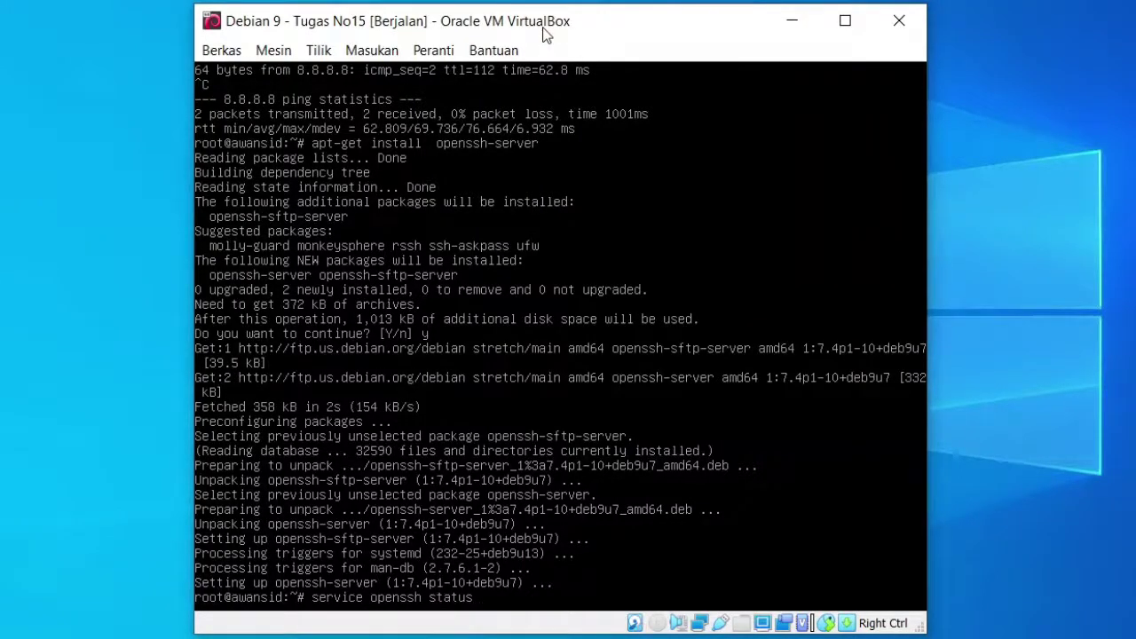
{"action": "key", "text": "Return"}
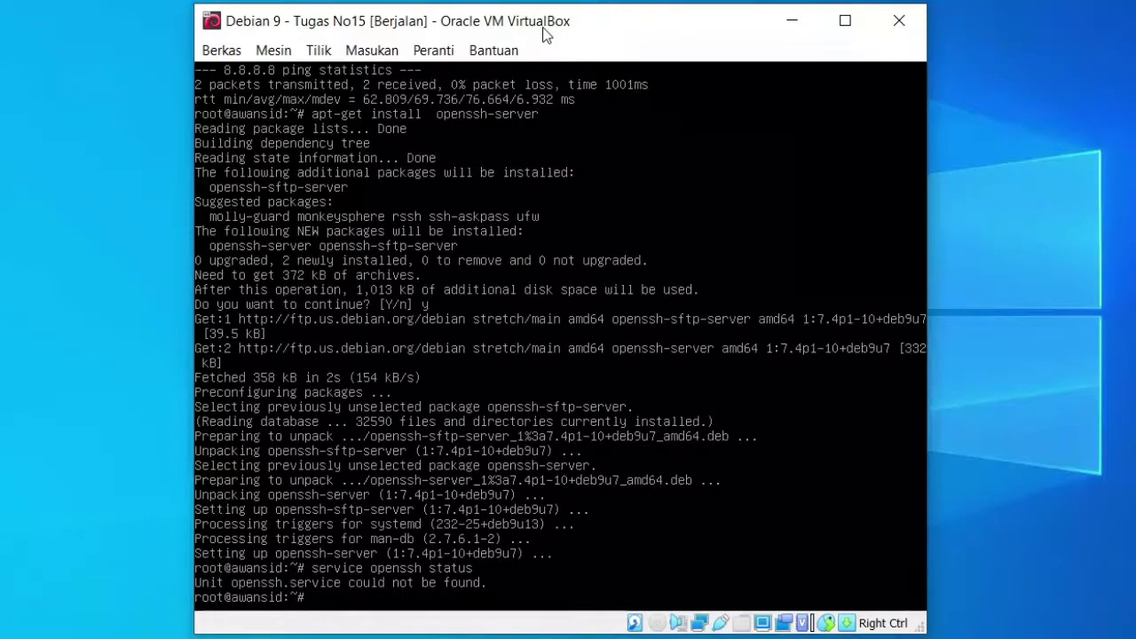
{"action": "key", "text": "Up"}
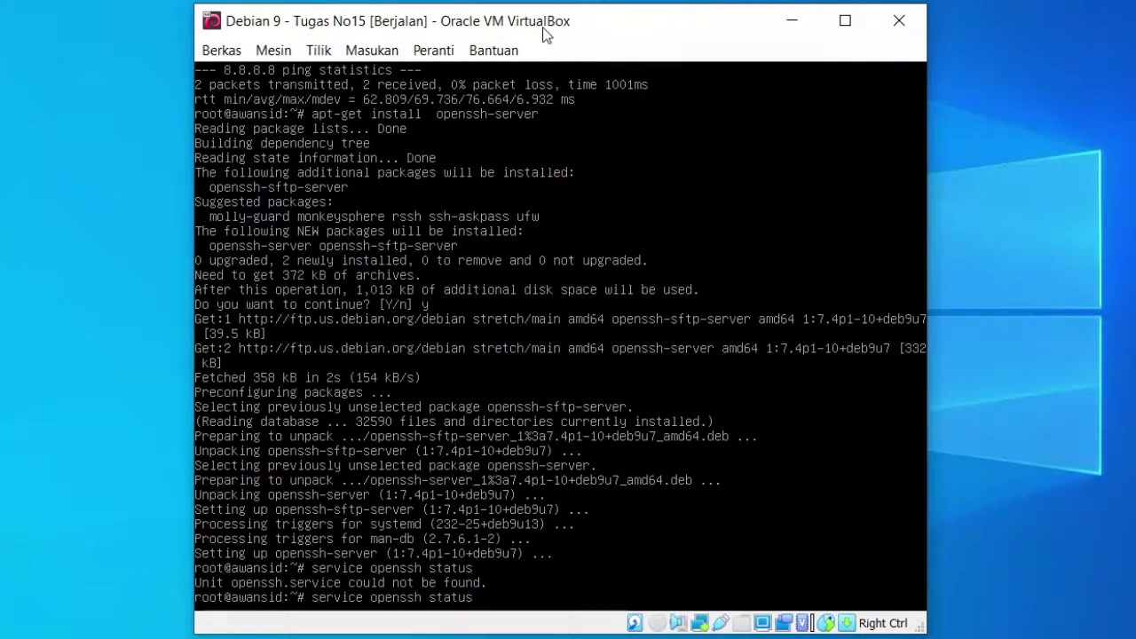
{"action": "key", "text": "BackSpace"}
{"action": "key", "text": "BackSpace"}
{"action": "key", "text": "BackSpace"}
{"action": "key", "text": "BackSpace"}
{"action": "key", "text": "Return"}
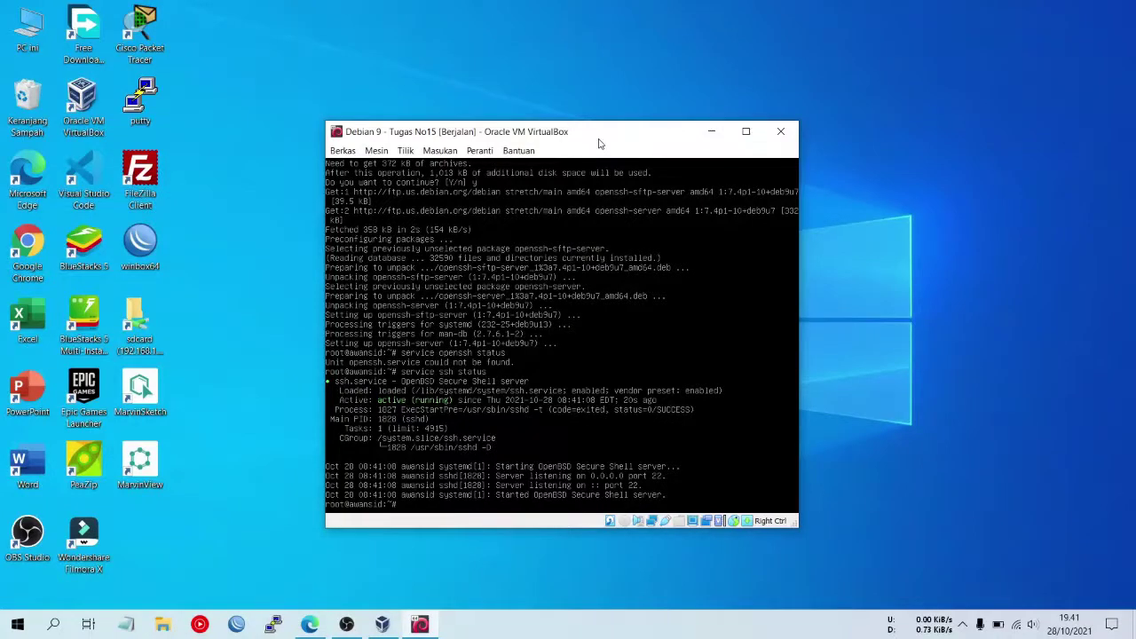
Switch to Microsoft Edge and open the Downloads page of the Webmin website
{"action": "left_click", "coordinate": [308, 624]}
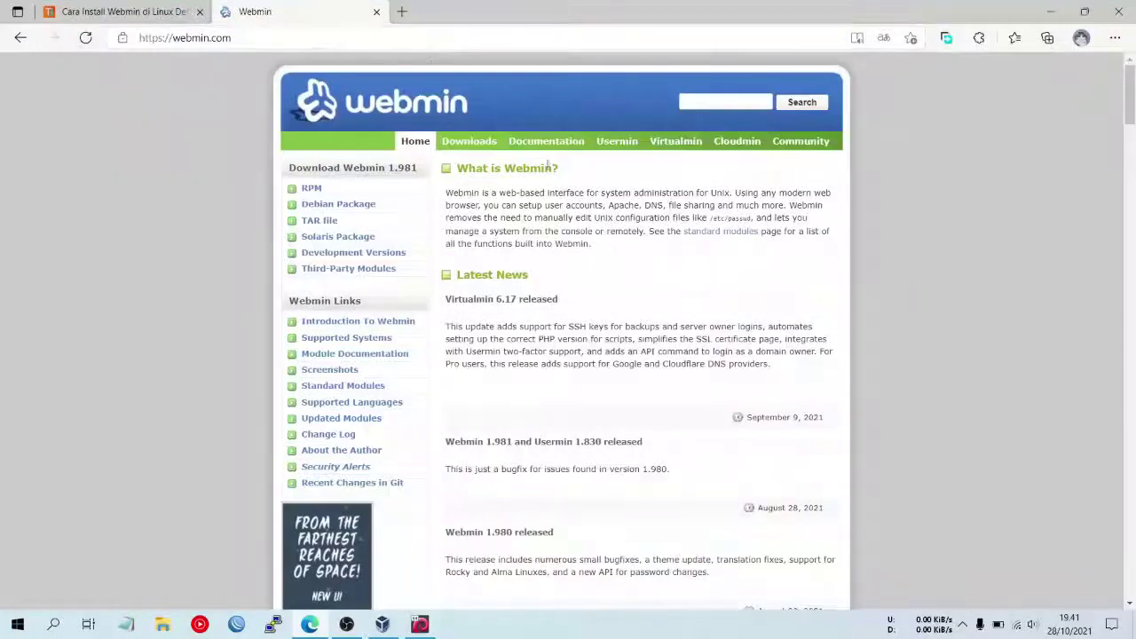
{"action": "left_click", "coordinate": [484, 147]}
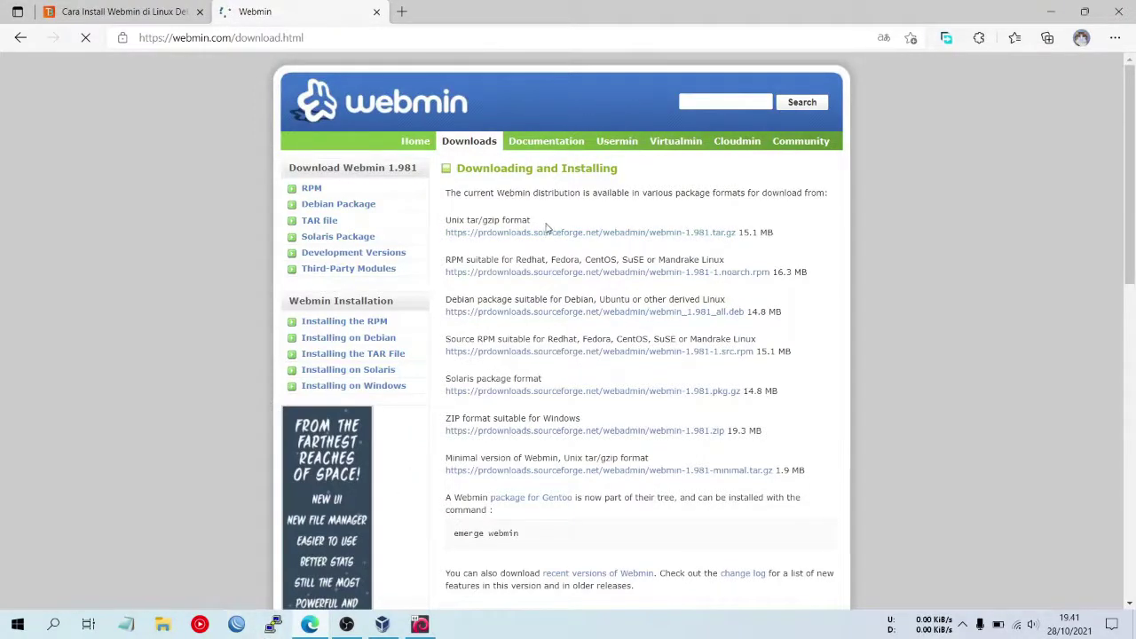
{"action": "left_click", "coordinate": [421, 625]}
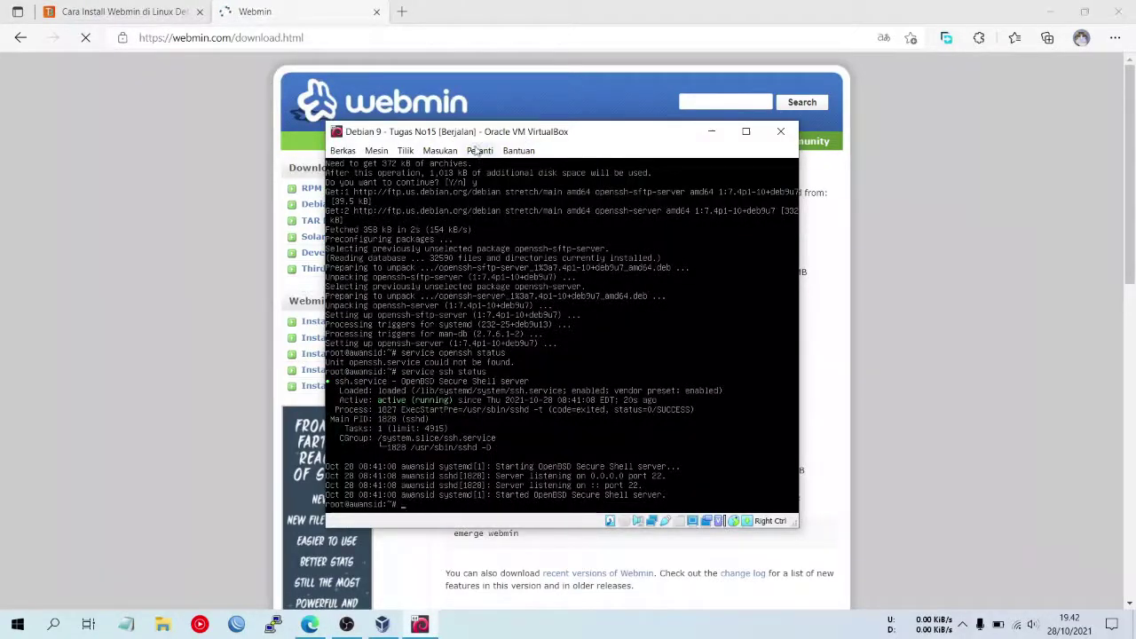
{"action": "left_click", "coordinate": [209, 199]}
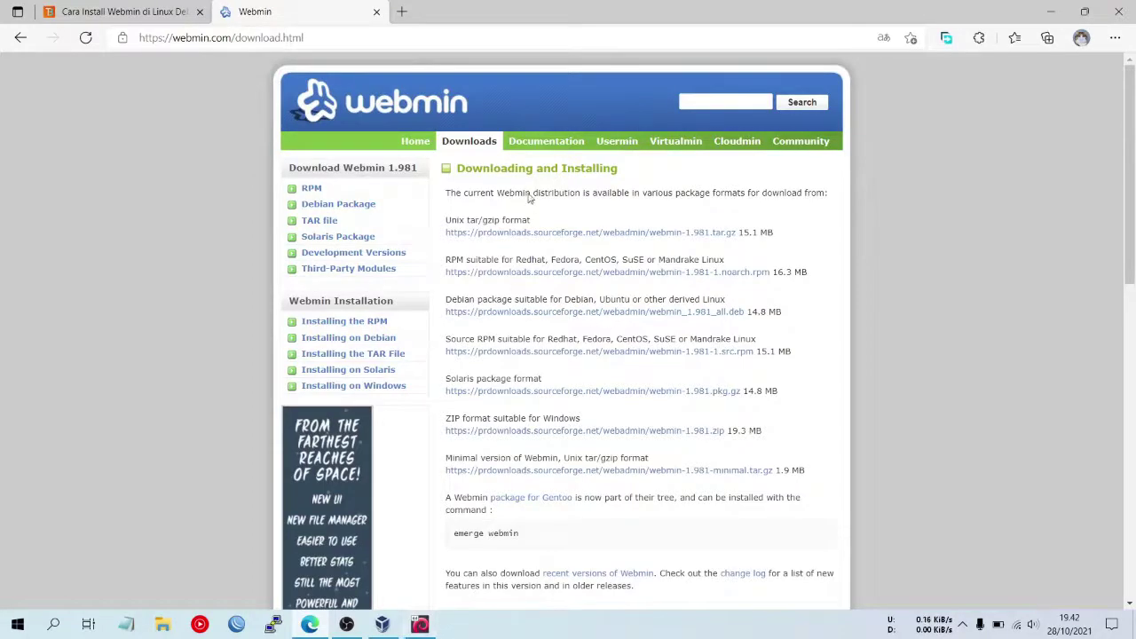
{"action": "left_click", "coordinate": [421, 624]}
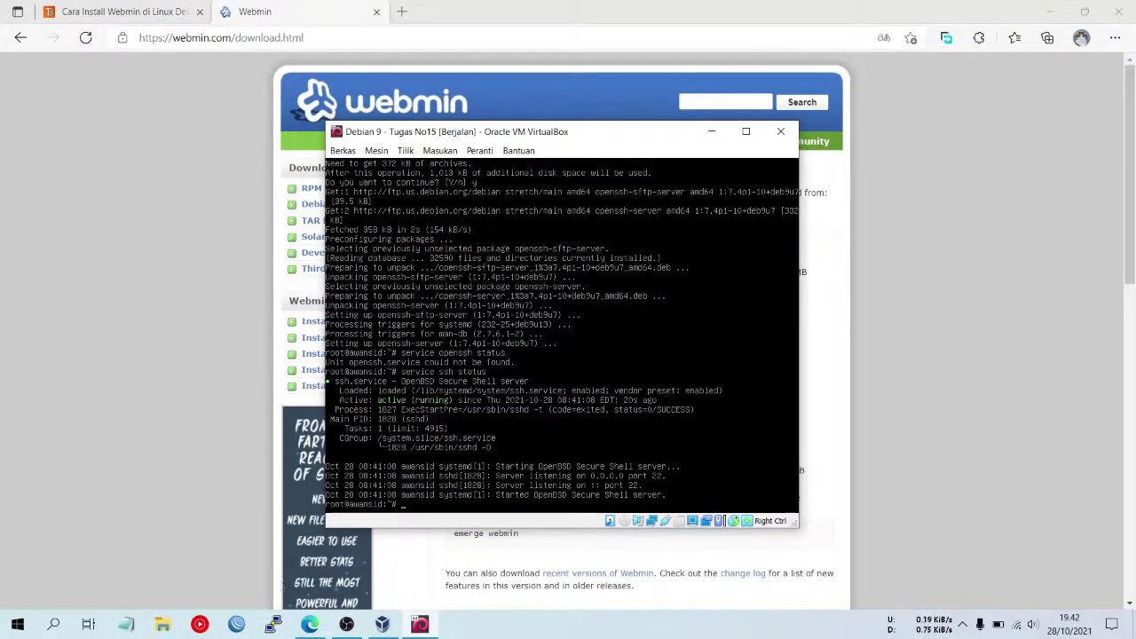
{"action": "left_click", "coordinate": [309, 627]}
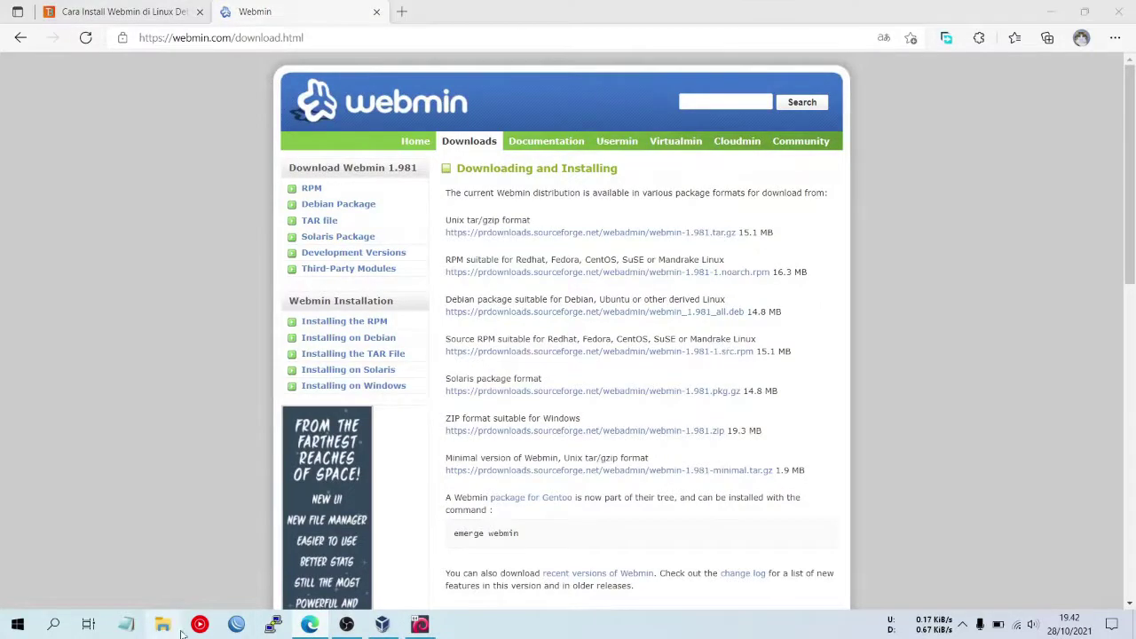
Open the Unduhan folder in File Explorer and locate the webmin-1.900.tar archive
{"action": "key", "text": "super+e"}
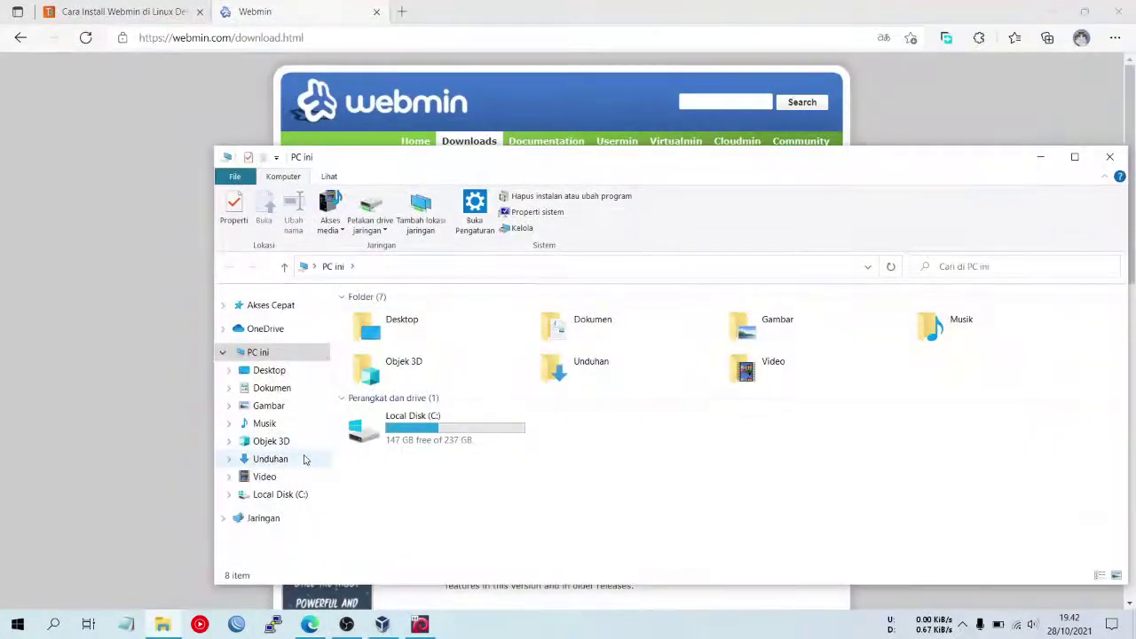
{"action": "left_click", "coordinate": [304, 459]}
{"action": "scroll", "coordinate": [847, 410], "scroll_direction": "down", "scroll_amount": 3}
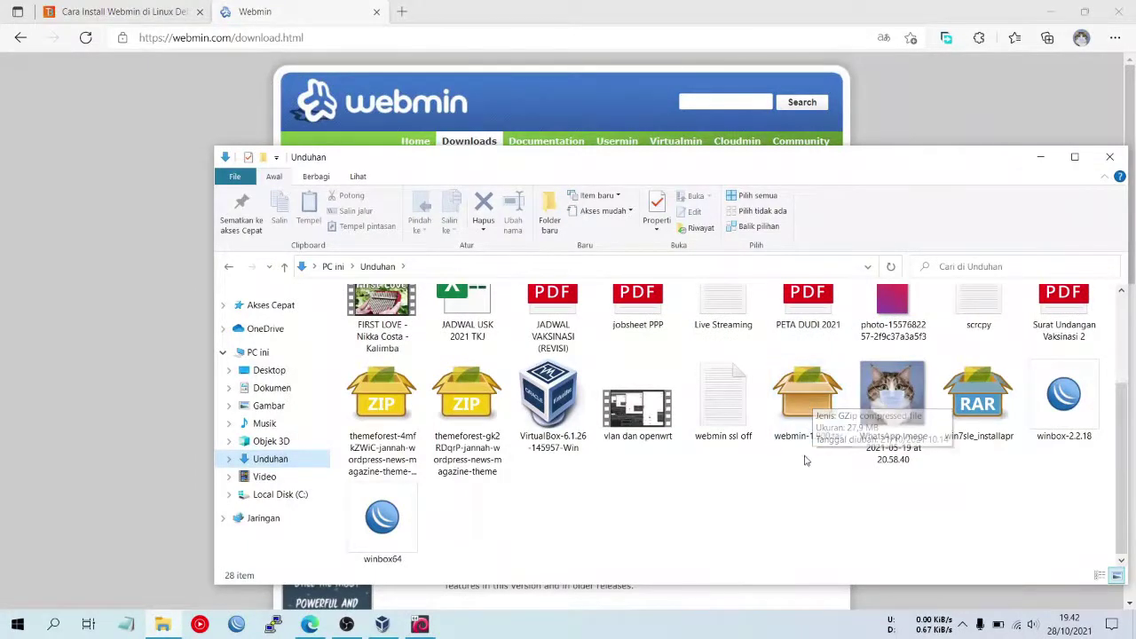
{"action": "left_click", "coordinate": [803, 399]}
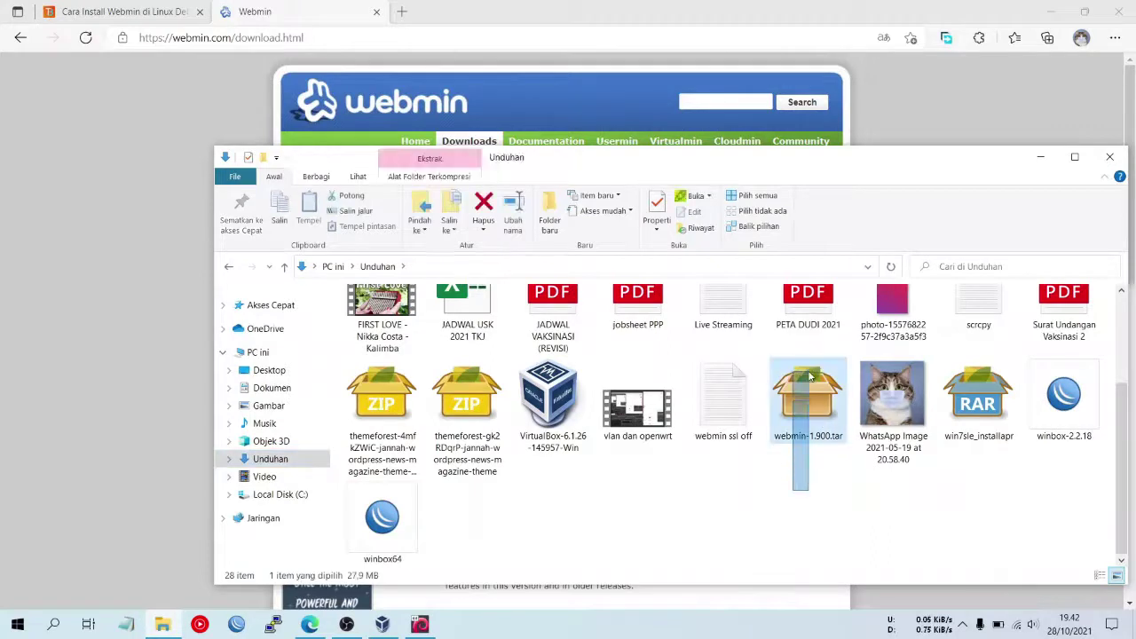
{"action": "left_click", "coordinate": [831, 514]}
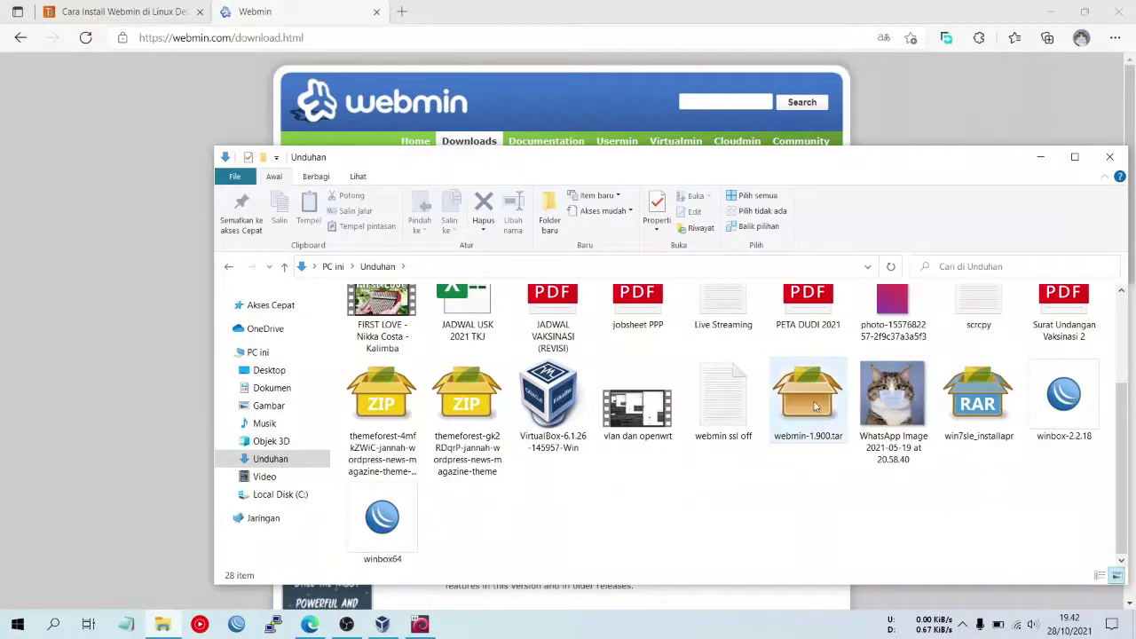
{"action": "left_click", "coordinate": [815, 406]}
{"action": "left_click", "coordinate": [614, 545]}
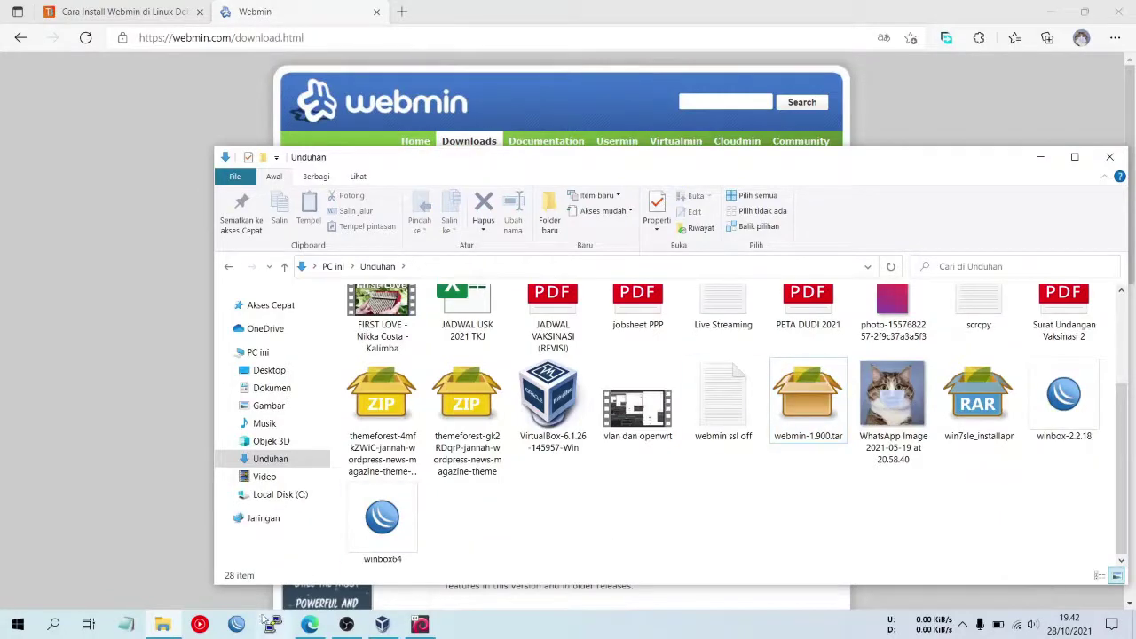
{"action": "left_click_drag", "start_coordinate": [565, 165], "coordinate": [520, 302]}
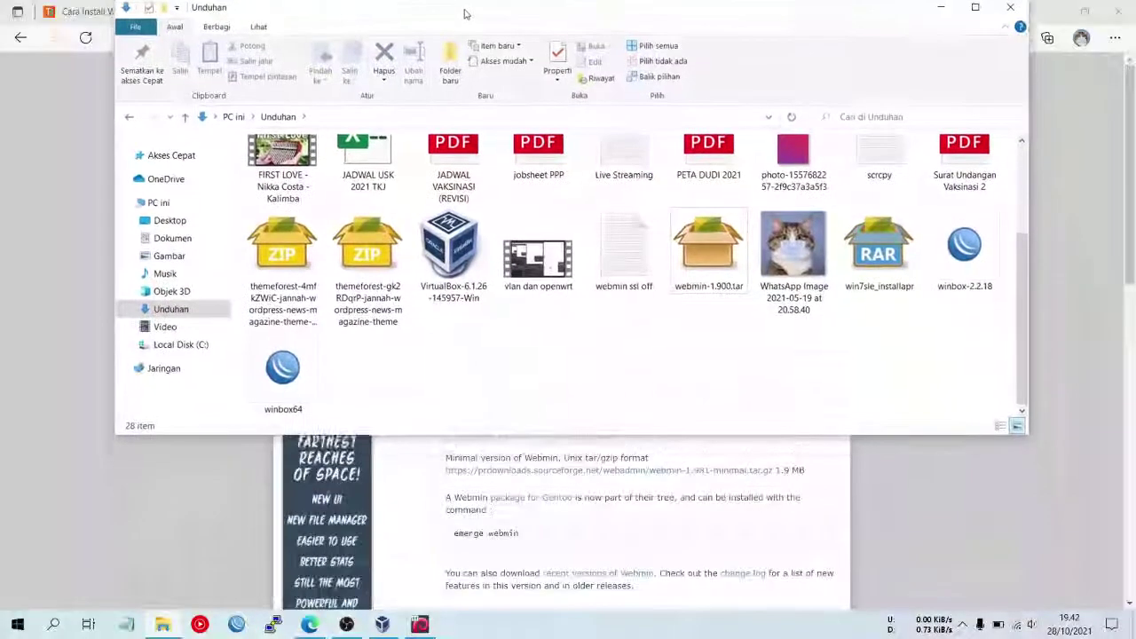
{"action": "left_click_drag", "start_coordinate": [464, 45], "coordinate": [452, 98]}
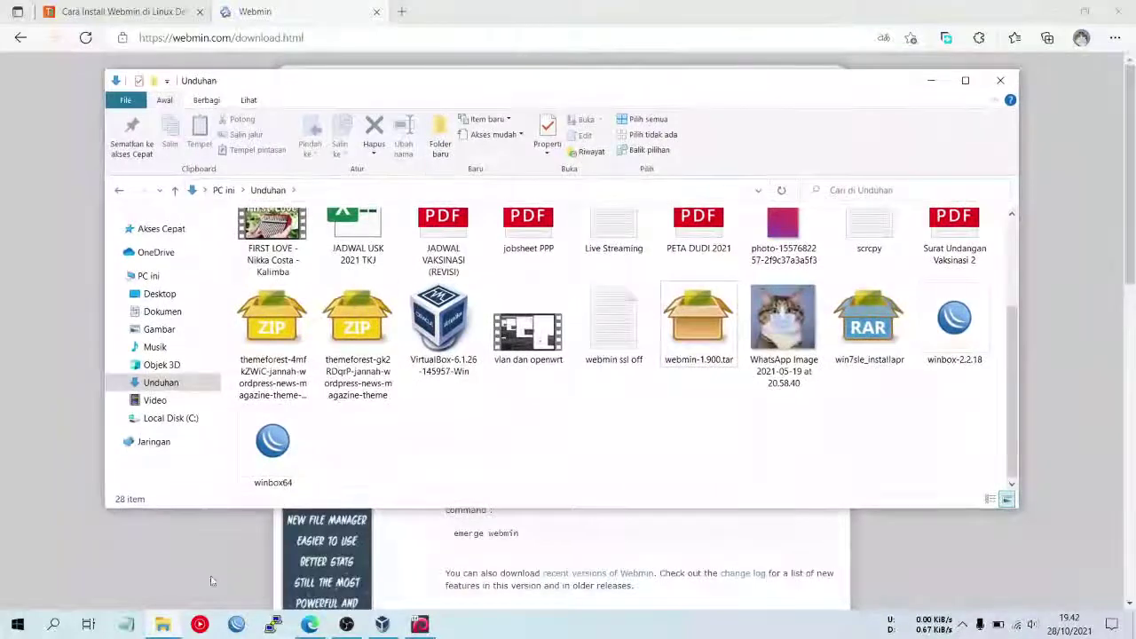
Launch FileZilla and open its Site Manager
{"action": "left_click", "coordinate": [54, 623]}
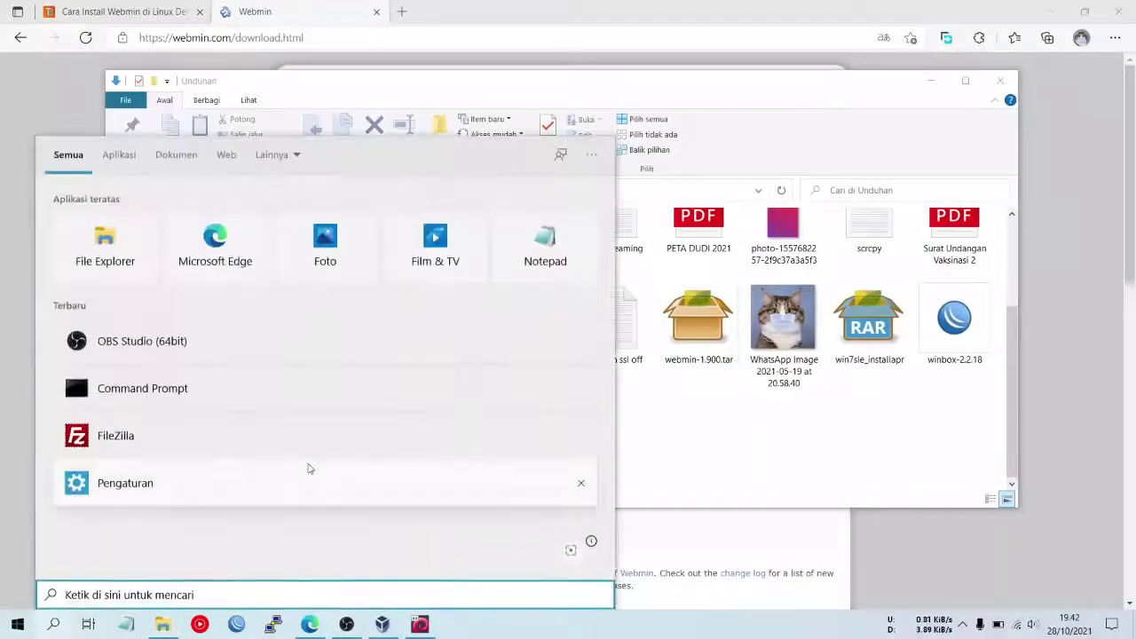
{"action": "left_click", "coordinate": [329, 435]}
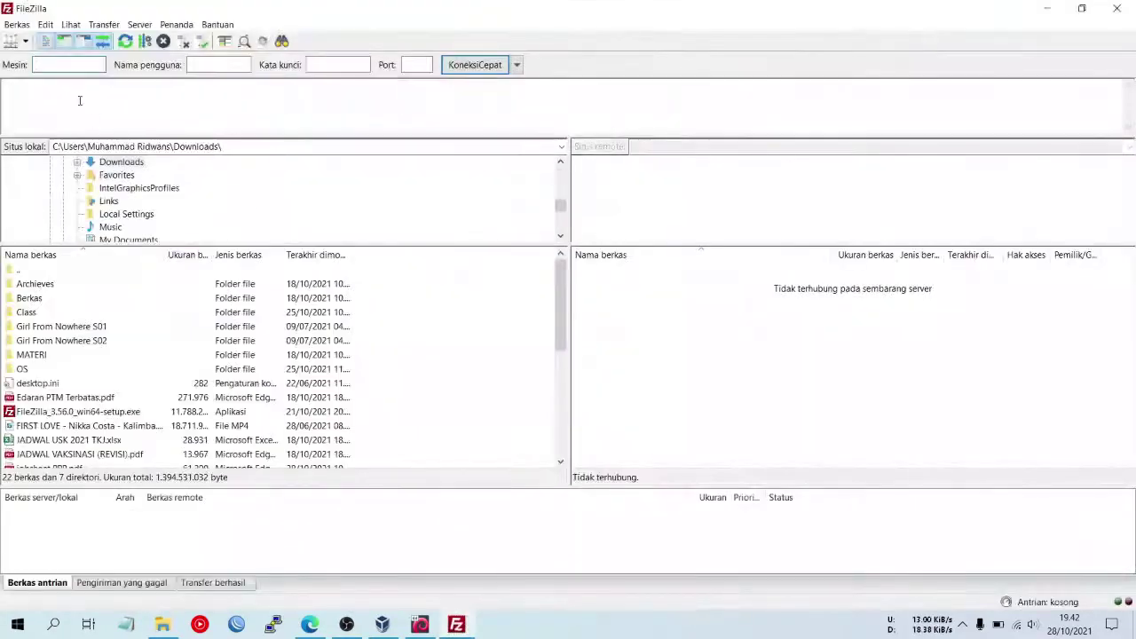
{"action": "left_click", "coordinate": [11, 40]}
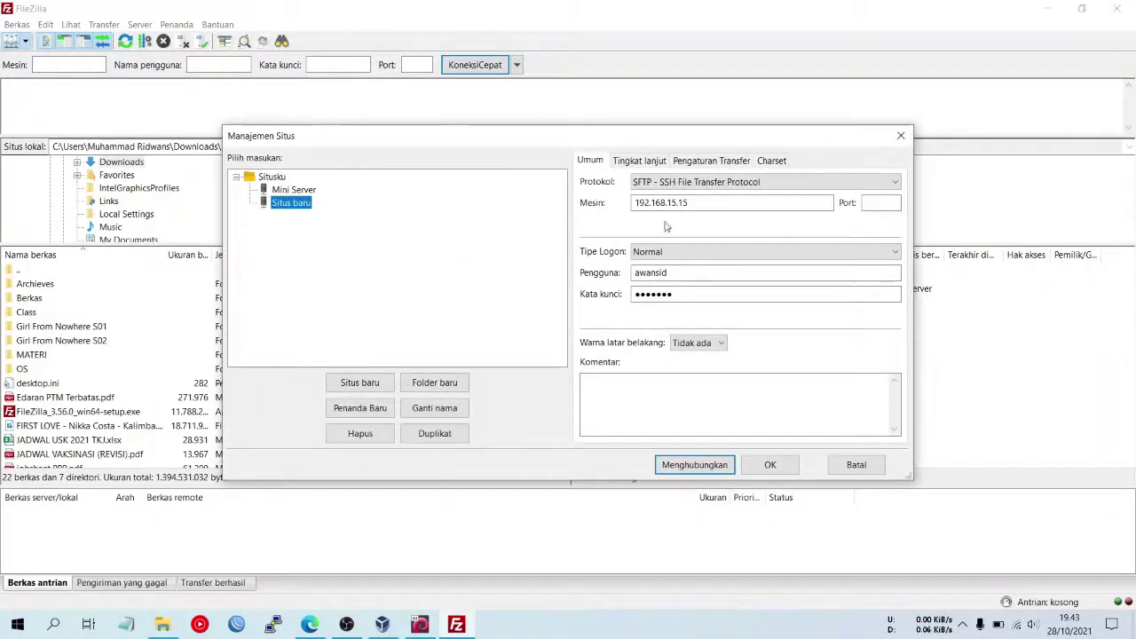
Delete the existing Situs baru entry from the Site Manager and create a new site in its place
{"action": "left_click", "coordinate": [379, 433]}
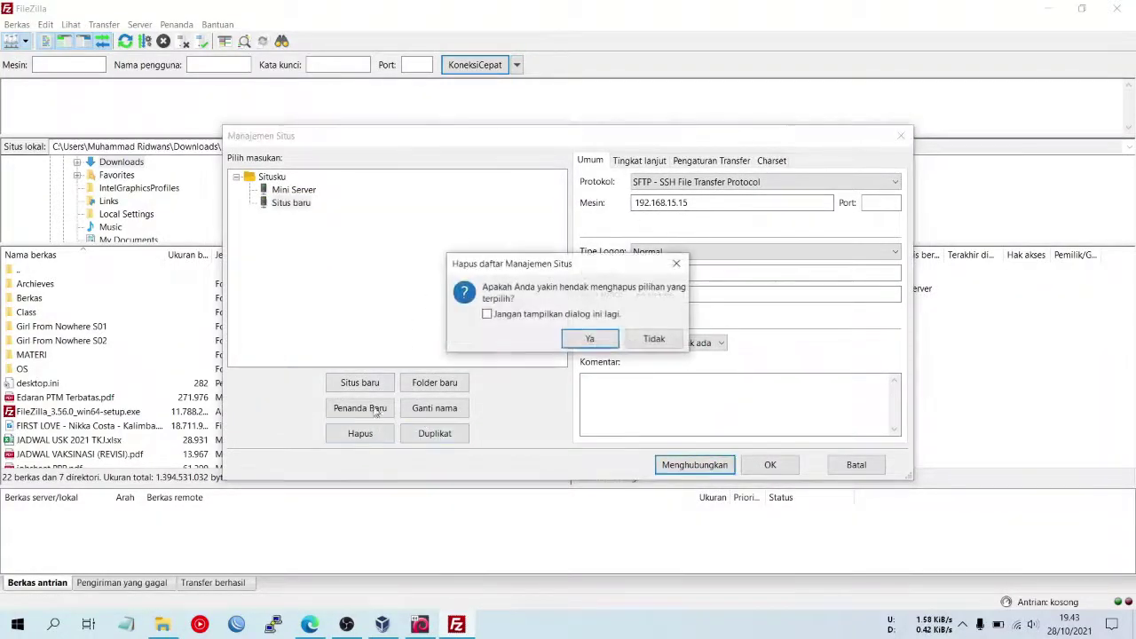
{"action": "left_click", "coordinate": [590, 338]}
{"action": "left_click", "coordinate": [359, 382]}
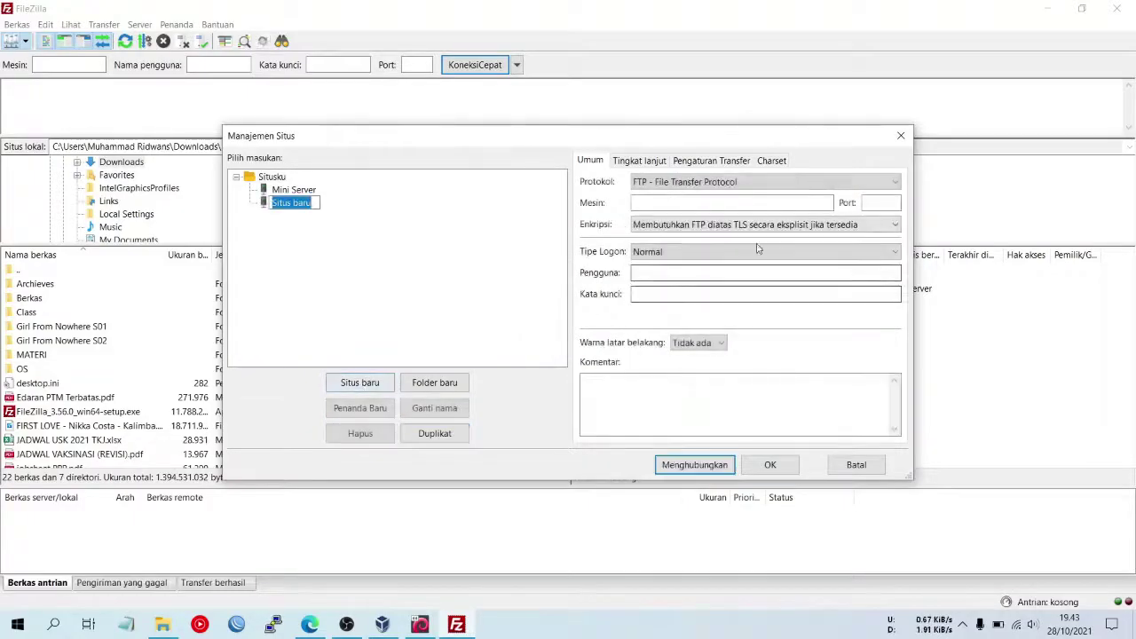
Set the new site's protocol to SFTP - SSH File Transfer Protocol and its host to 172.16.15.15
{"action": "left_click", "coordinate": [770, 182]}
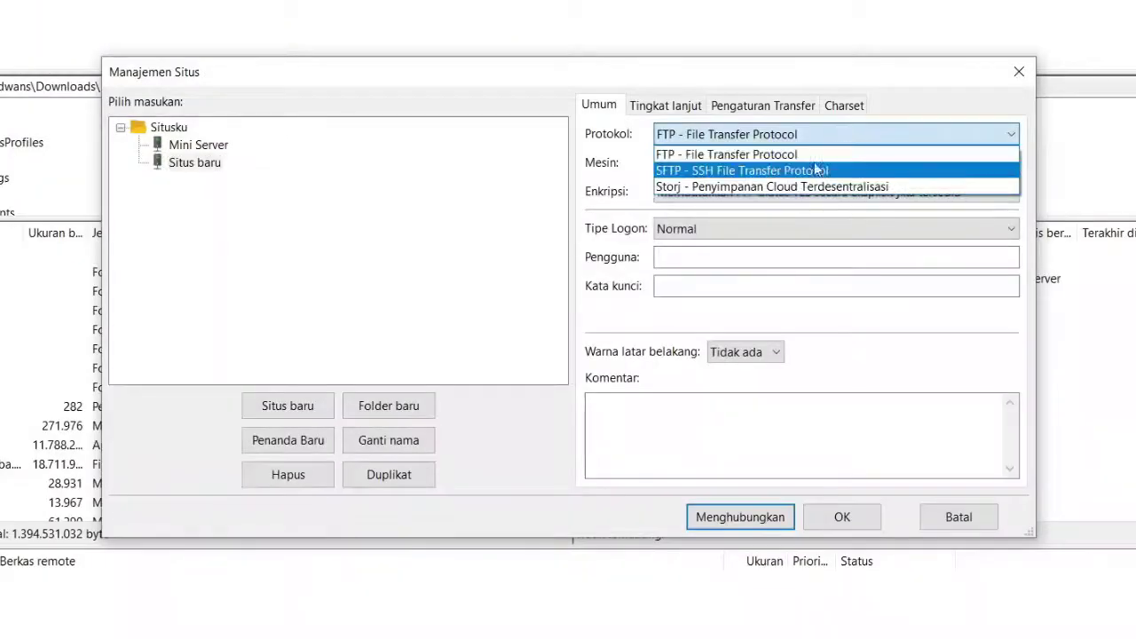
{"action": "left_click", "coordinate": [816, 169]}
{"action": "left_click", "coordinate": [808, 167]}
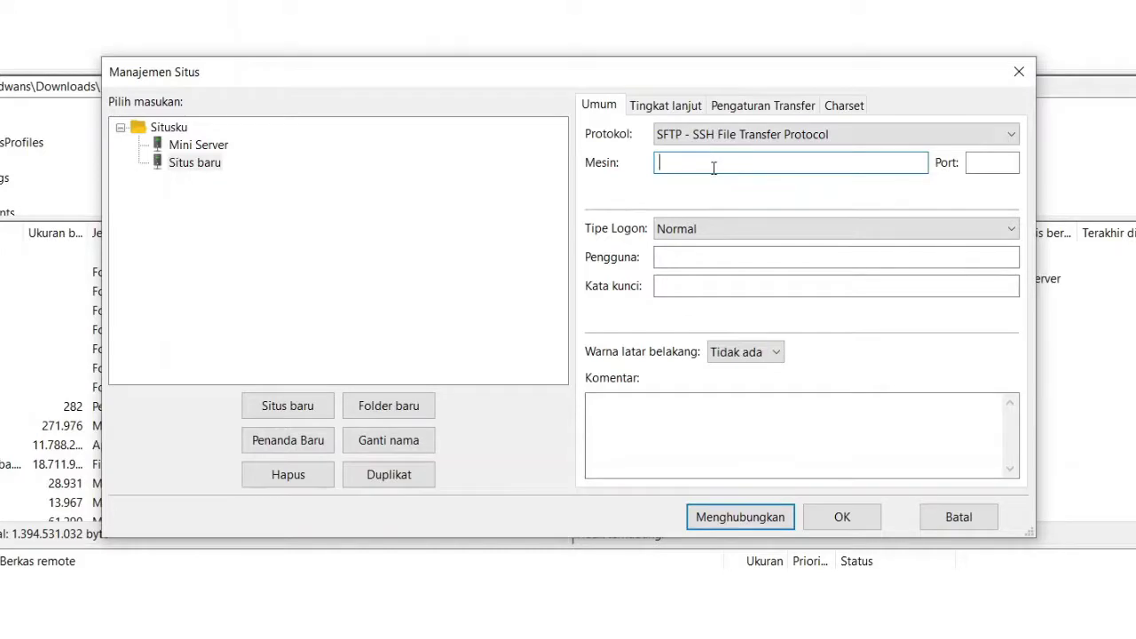
{"action": "type", "text": "172."}
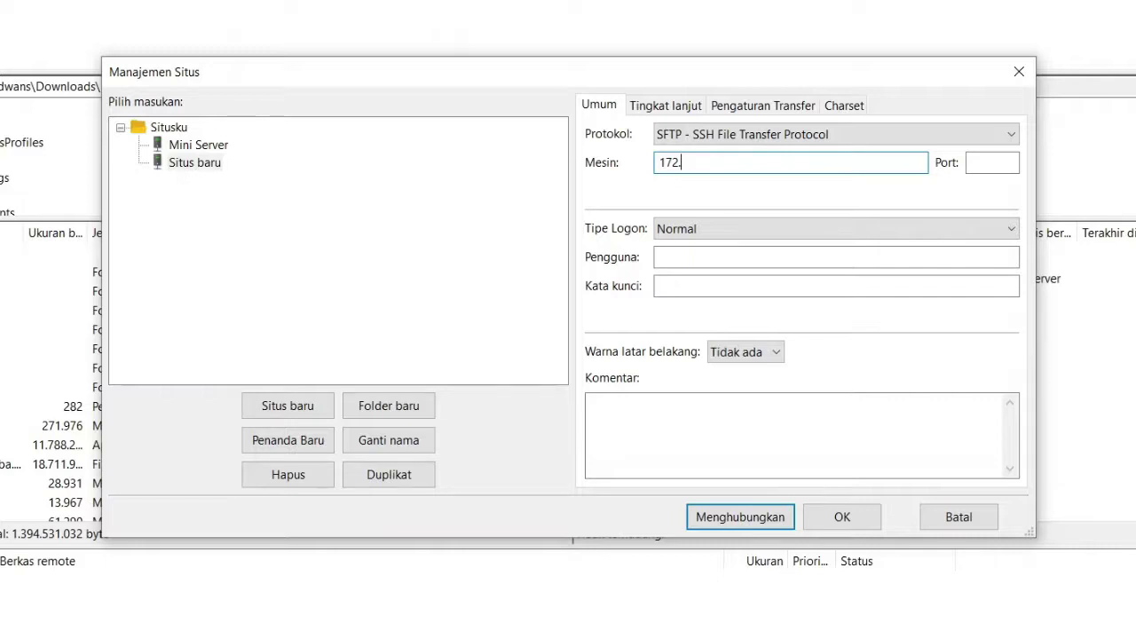
{"action": "type", "text": "16.15"}
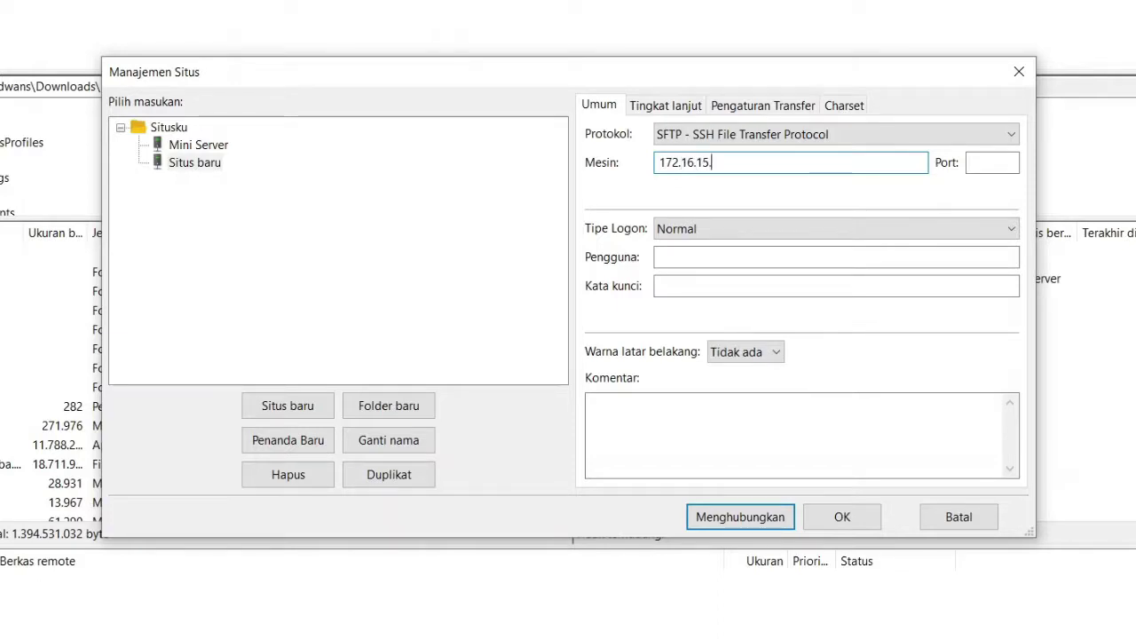
{"action": "type", "text": ".15"}
{"action": "left_click", "coordinate": [769, 259]}
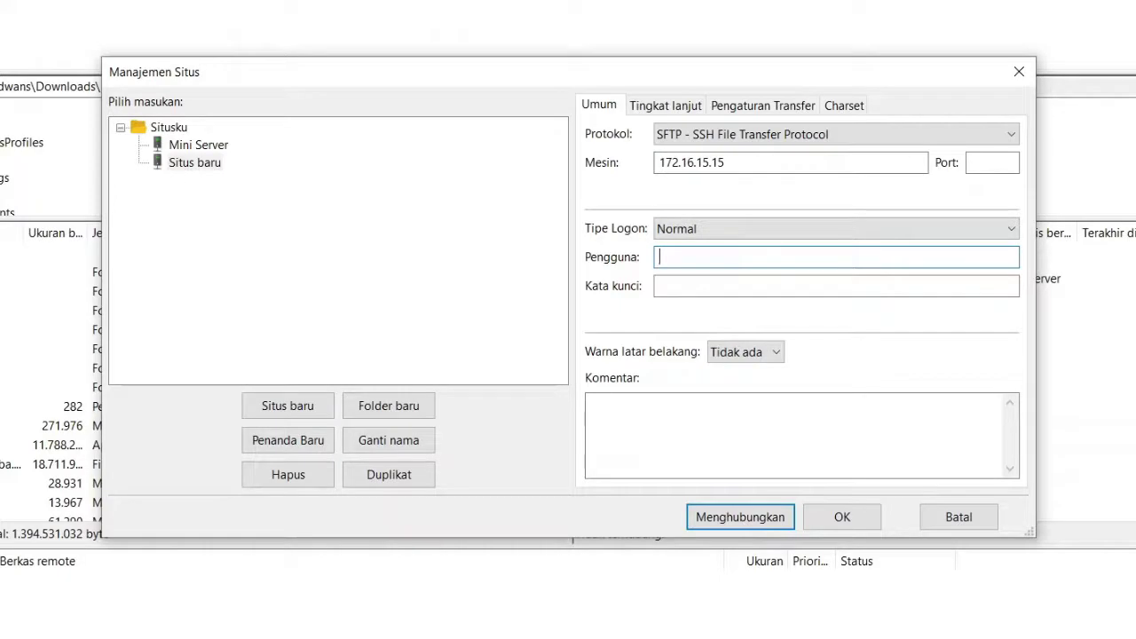
Open the Windows Network Connections and check the IPv4 address in the VirtualBox Host-Only Network's connection details
{"action": "left_click", "coordinate": [1102, 632]}
{"action": "left_click", "coordinate": [1102, 626]}
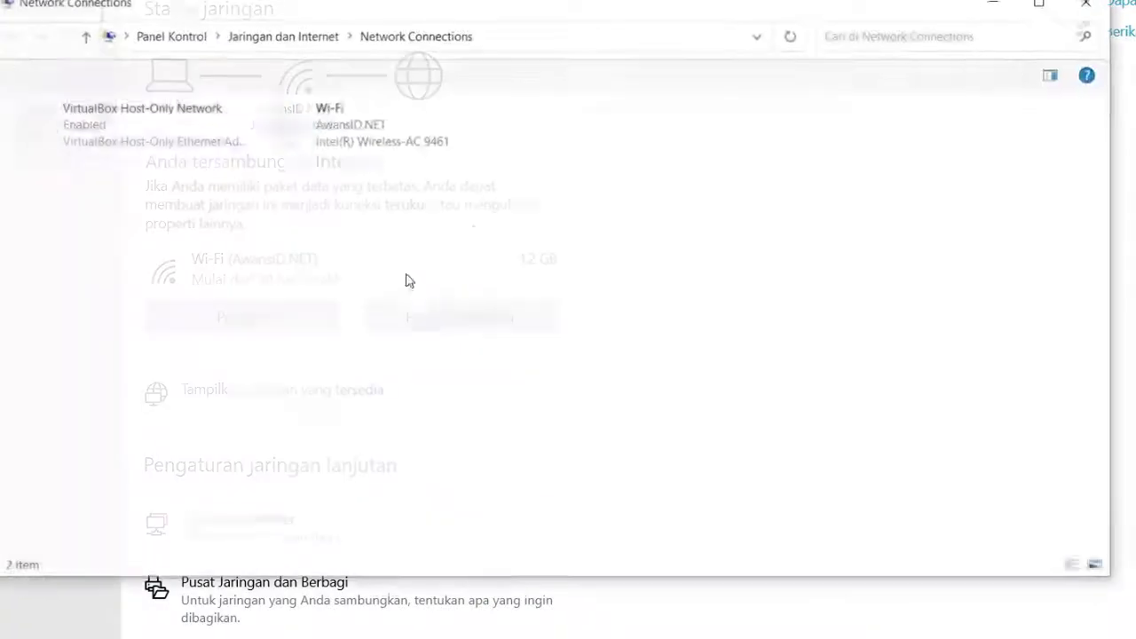
{"action": "double_click", "coordinate": [158, 148]}
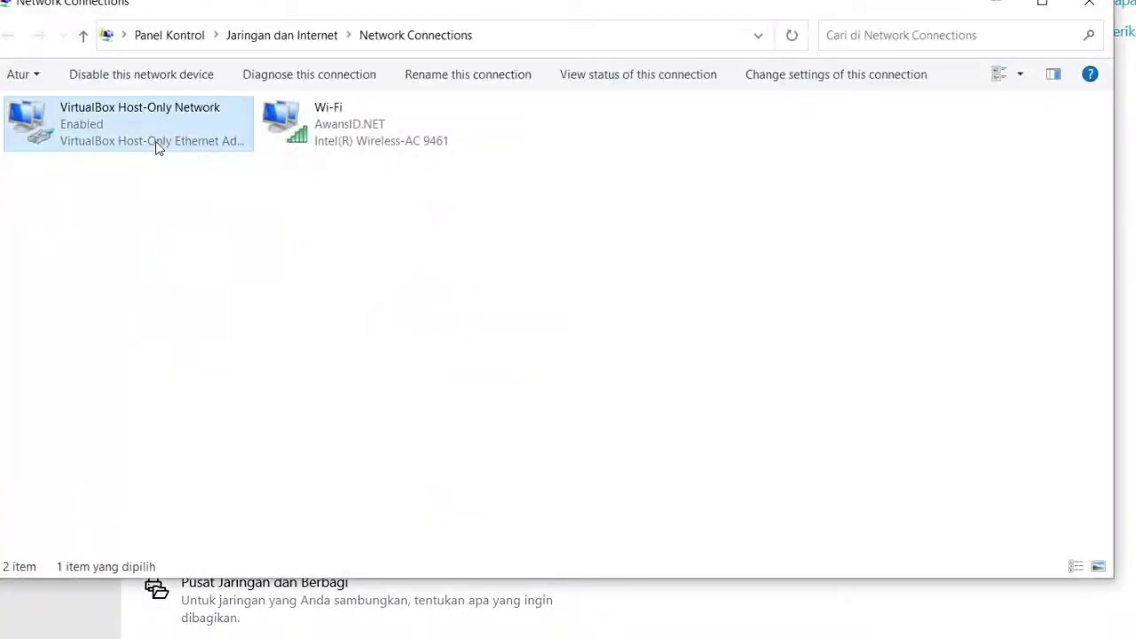
{"action": "left_click", "coordinate": [464, 295]}
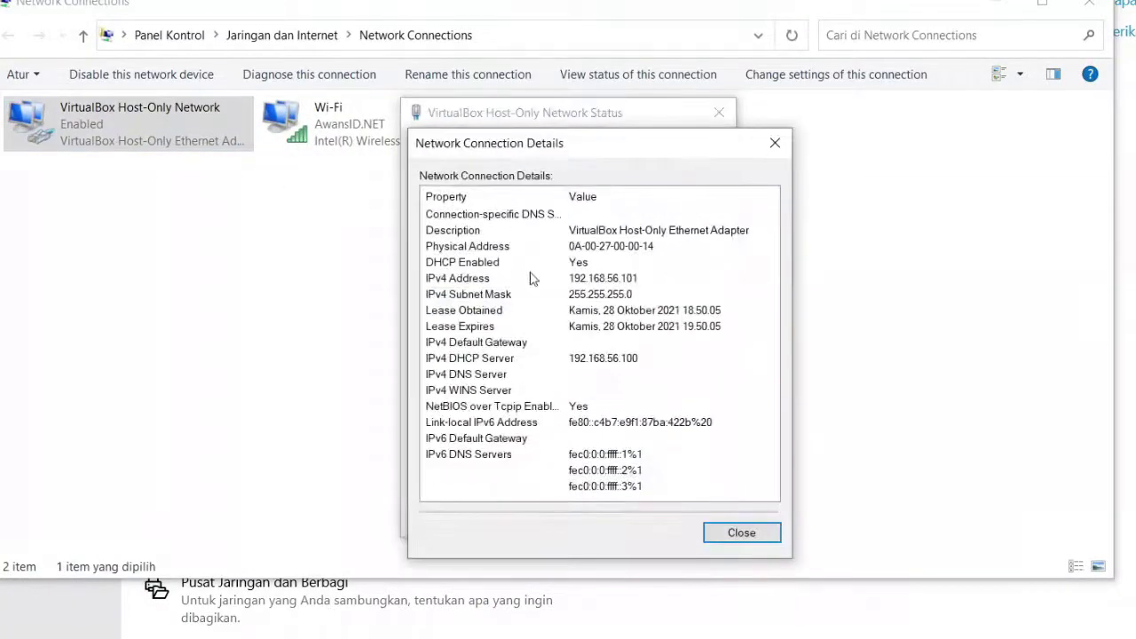
{"action": "left_click", "coordinate": [617, 280]}
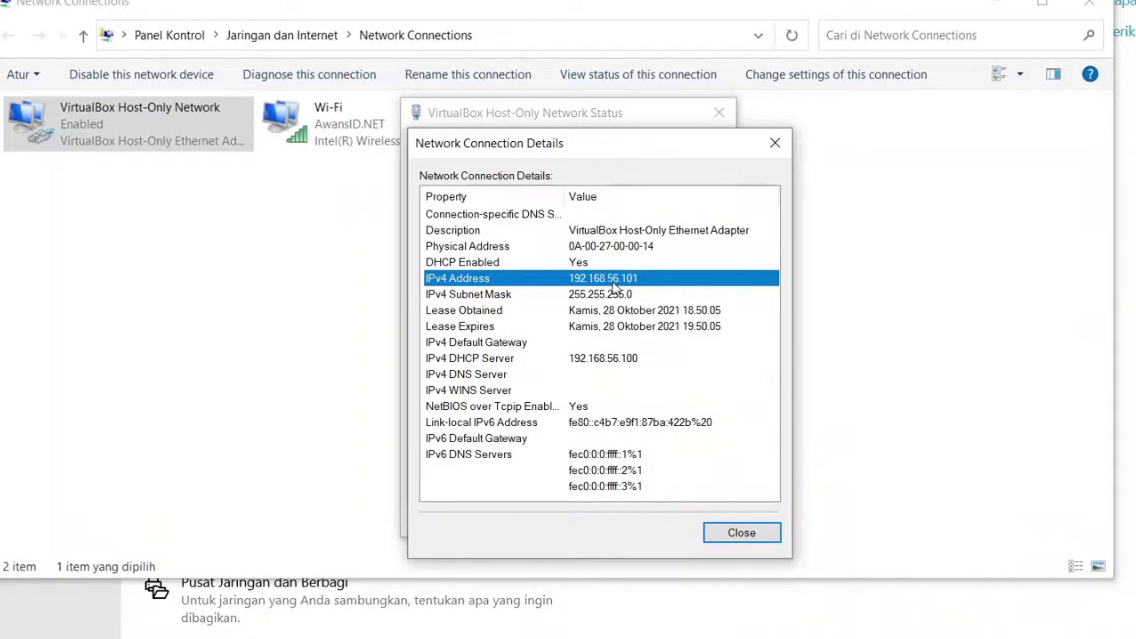
{"action": "left_click", "coordinate": [731, 535]}
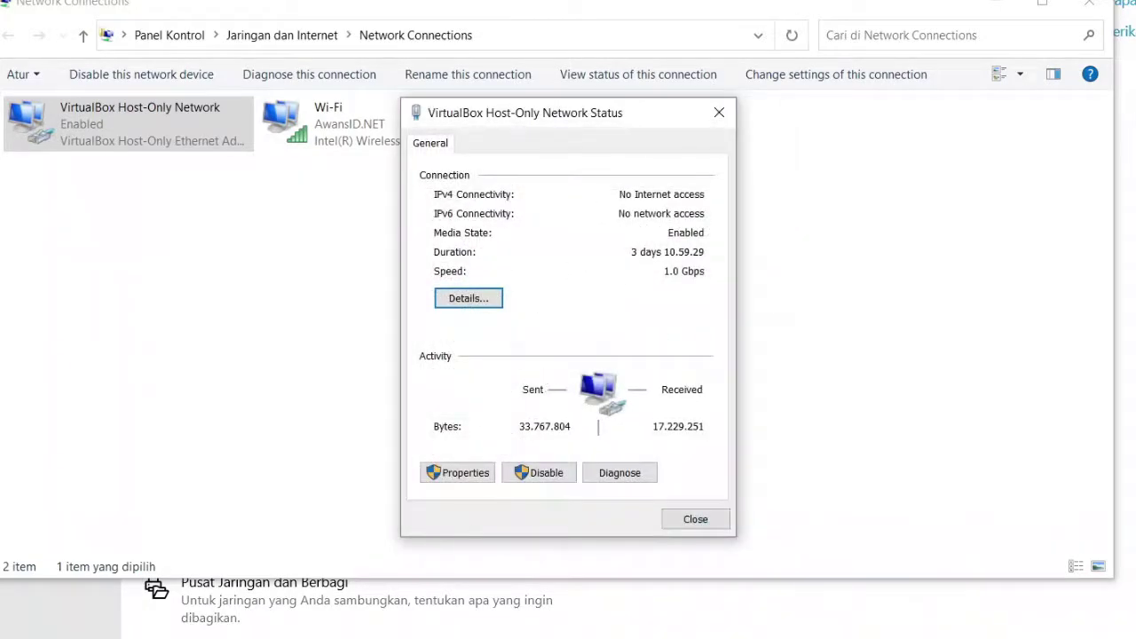
Switch to the Debian 9 virtual machine and list its network interfaces with ifconfig
{"action": "key", "text": "alt+Tab"}
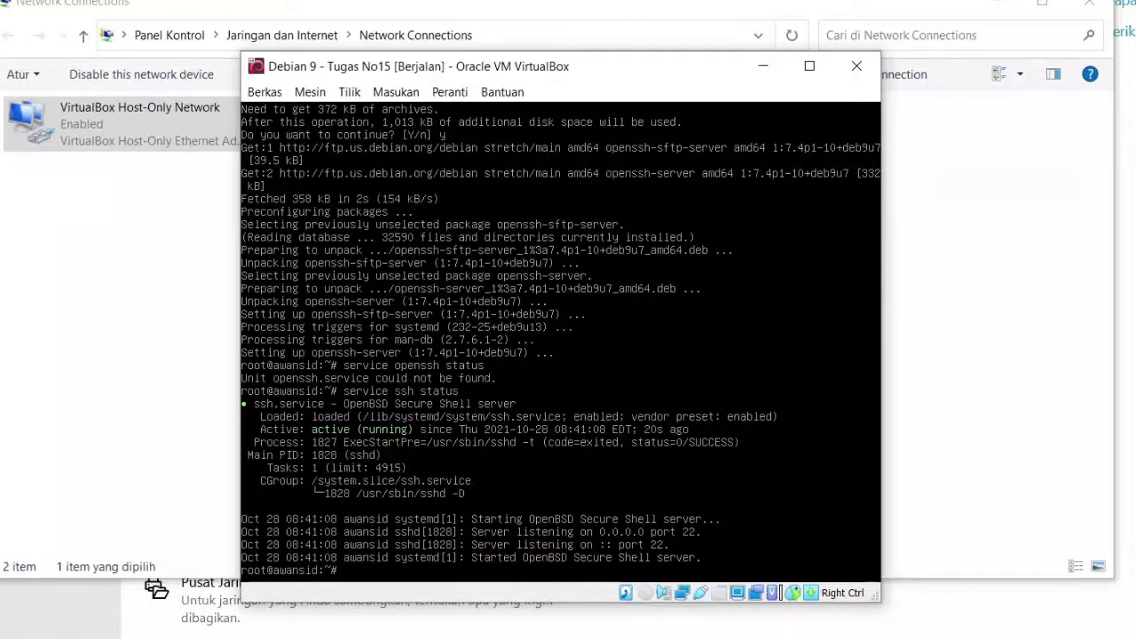
{"action": "type", "text": "ifconfig"}
{"action": "key", "text": "Return"}
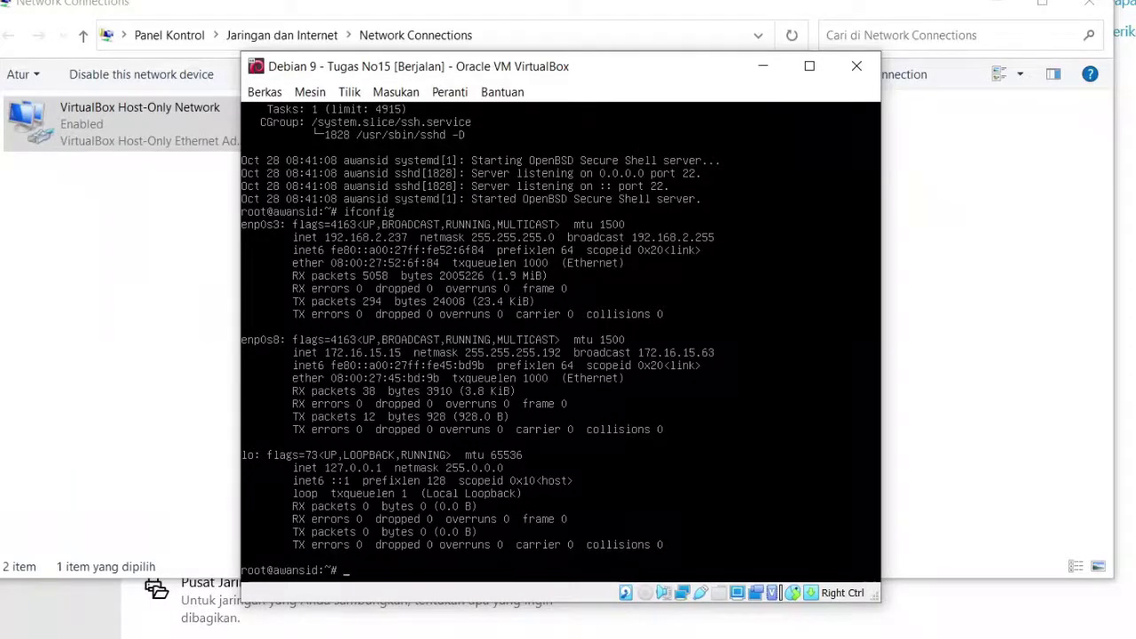
Open the VirtualBox Host-Only Network's TCP/IPv4 properties and switch to a manually specified IP address
{"action": "left_click", "coordinate": [116, 157]}
{"action": "double_click", "coordinate": [125, 132]}
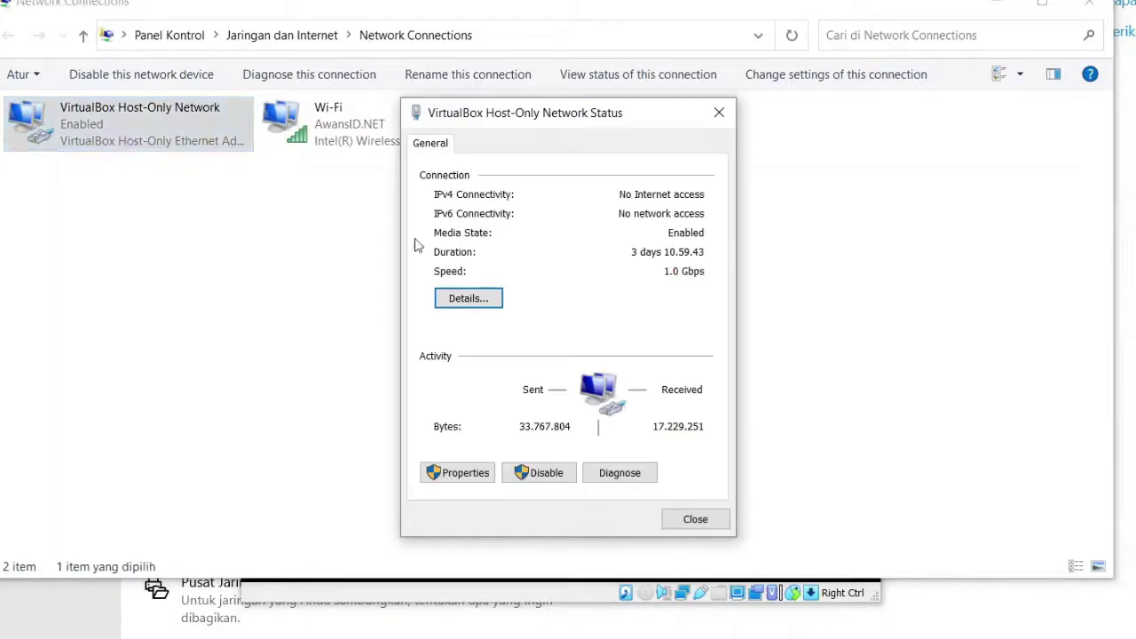
{"action": "left_click", "coordinate": [464, 472]}
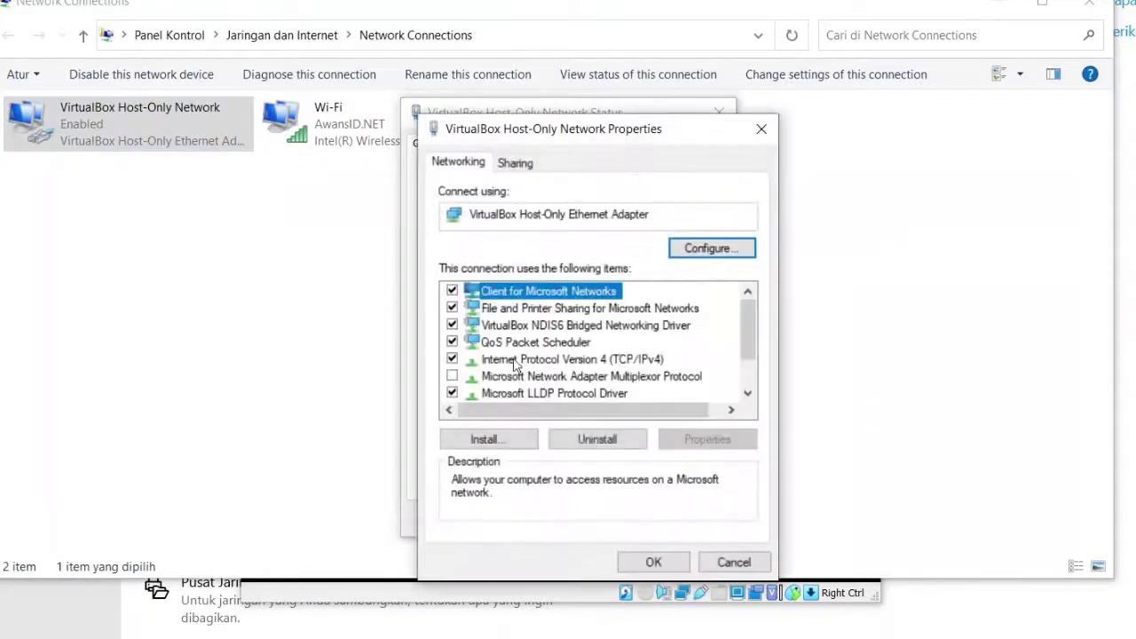
{"action": "double_click", "coordinate": [514, 360]}
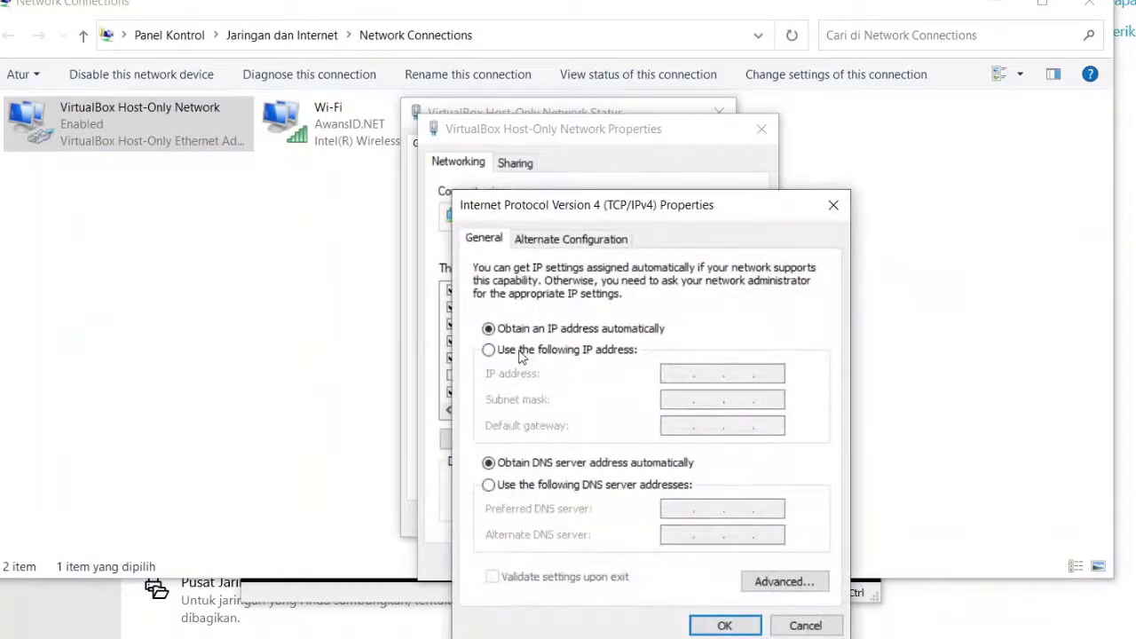
{"action": "left_click", "coordinate": [521, 352]}
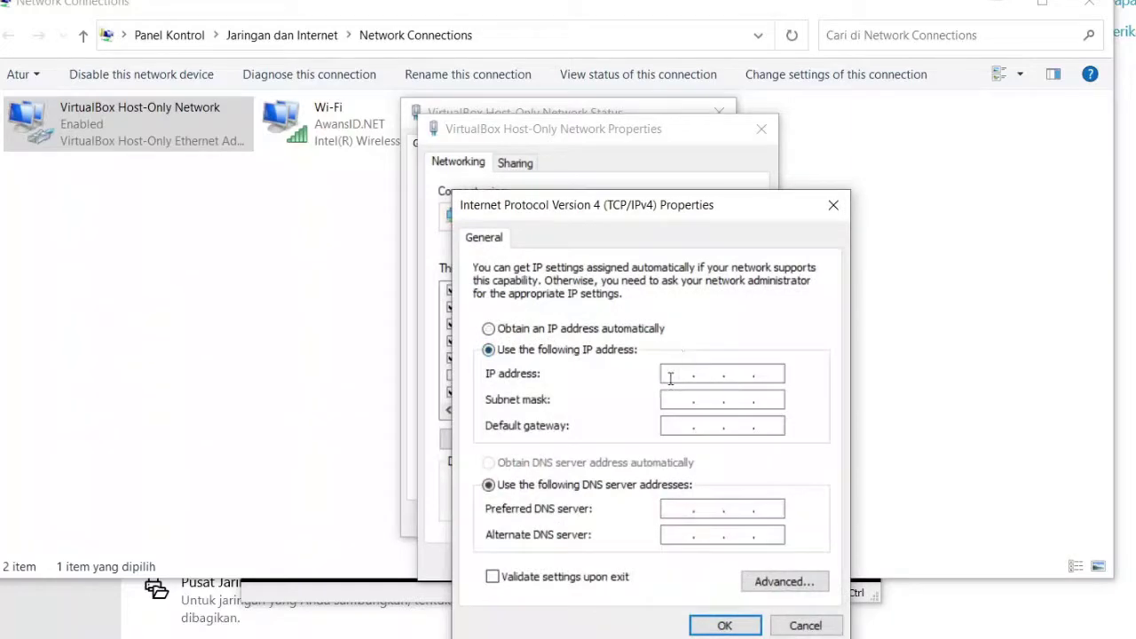
Place the Debian window beside the IPv4 properties, and set the IP address to 172.16.15.1 with subnet mask 255.255.0.0
{"action": "left_click", "coordinate": [399, 582]}
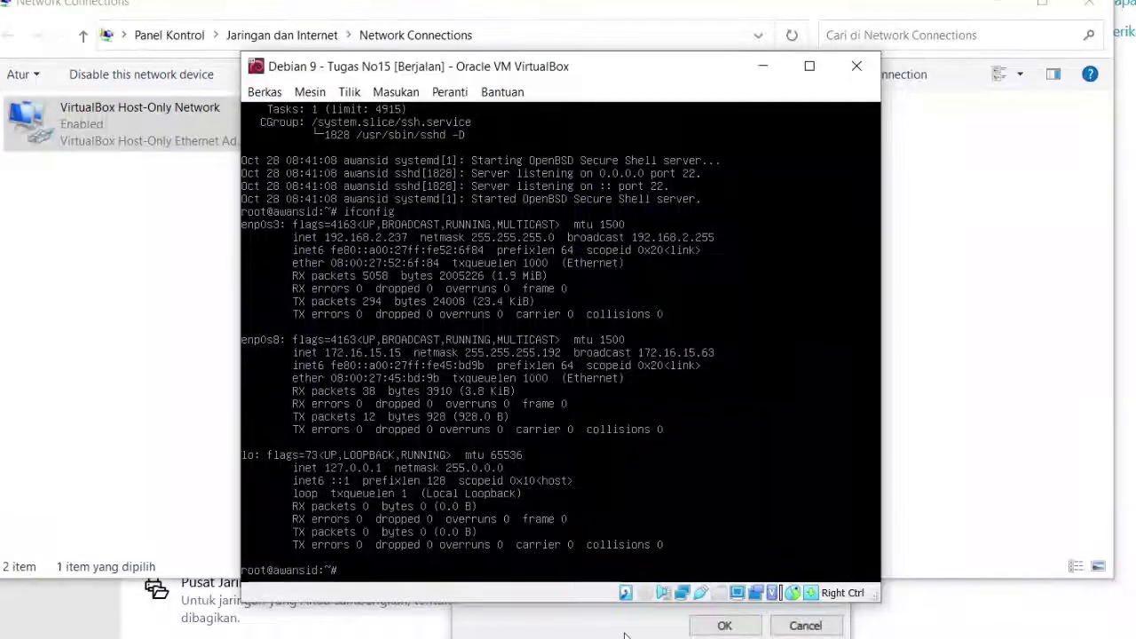
{"action": "left_click", "coordinate": [624, 635]}
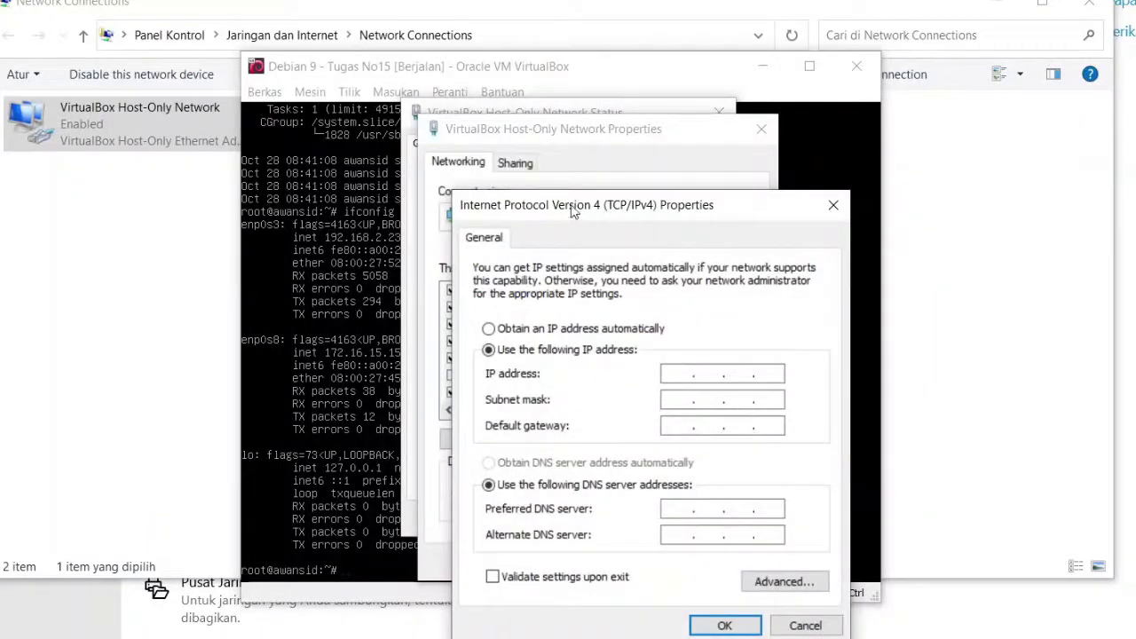
{"action": "left_click_drag", "start_coordinate": [368, 69], "coordinate": [210, 65]}
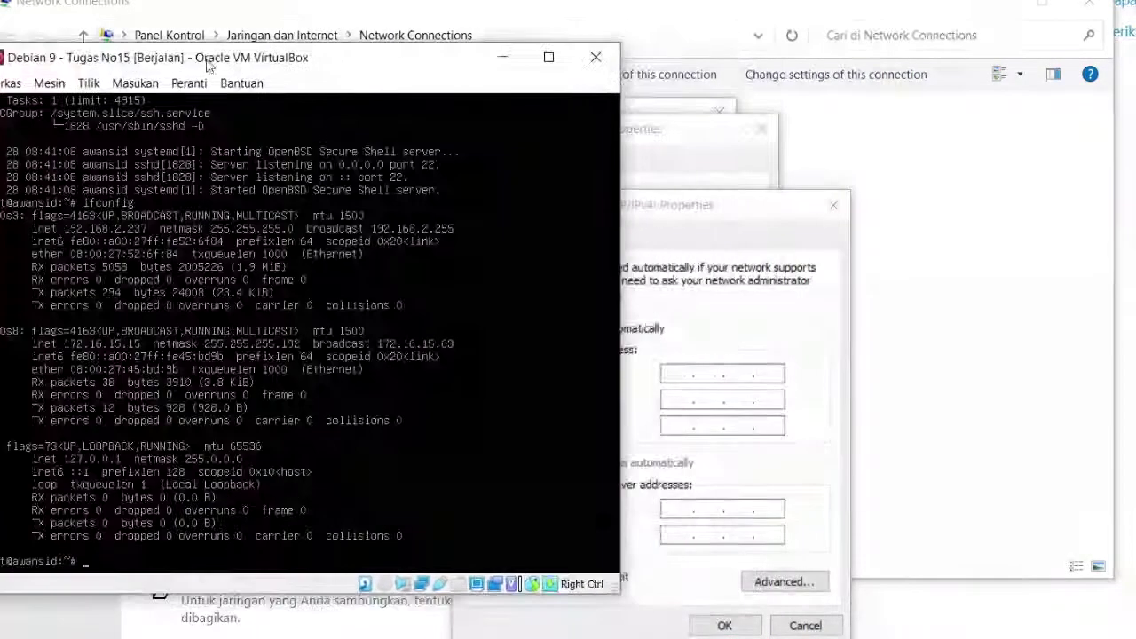
{"action": "left_click", "coordinate": [748, 218]}
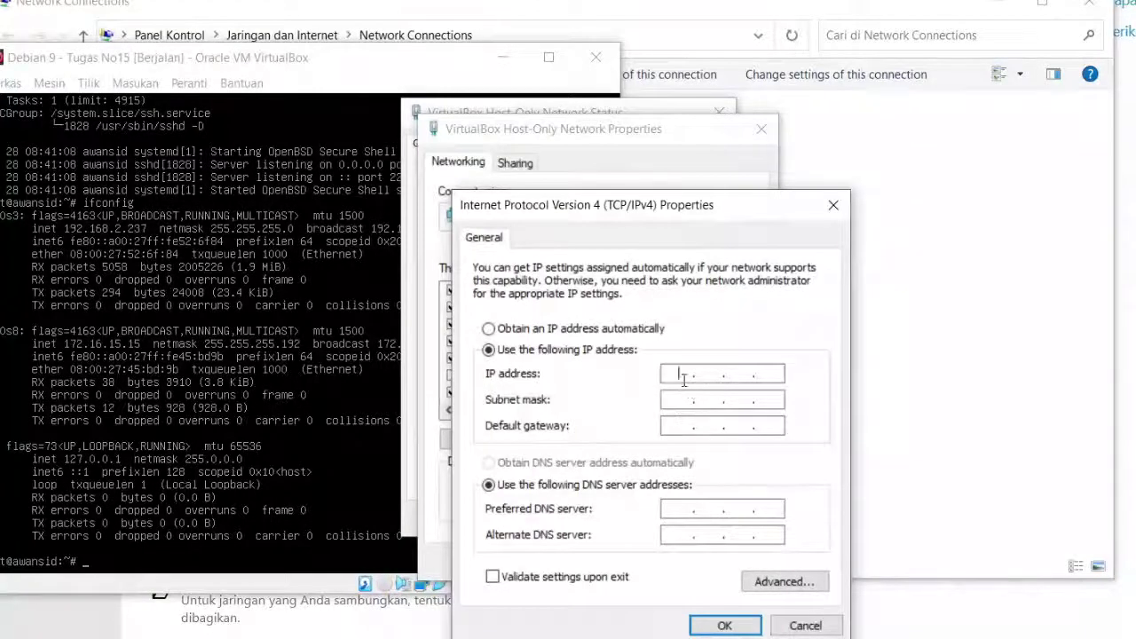
{"action": "type", "text": "172 . 16 . 15 ."}
{"action": "type", "text": "15 . 1"}
{"action": "double_click", "coordinate": [767, 373]}
{"action": "left_click", "coordinate": [702, 402]}
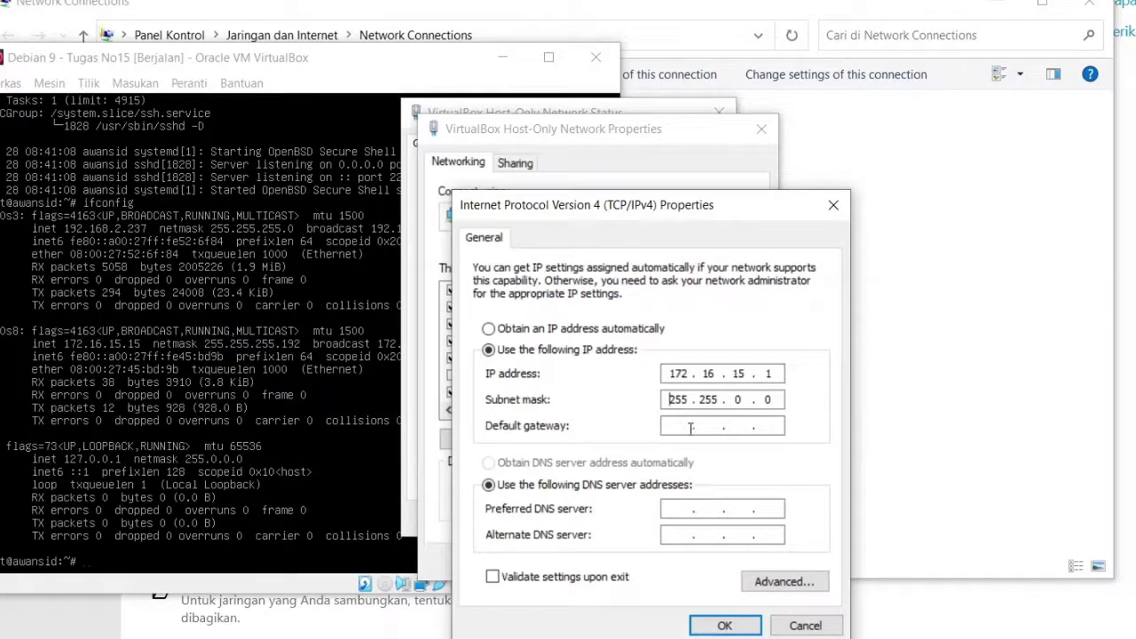
Set the default gateway to 172.16.15.15 and apply the host-only adapter's IPv4 settings
{"action": "left_click", "coordinate": [690, 426]}
{"action": "type", "text": "172.16.15.15"}
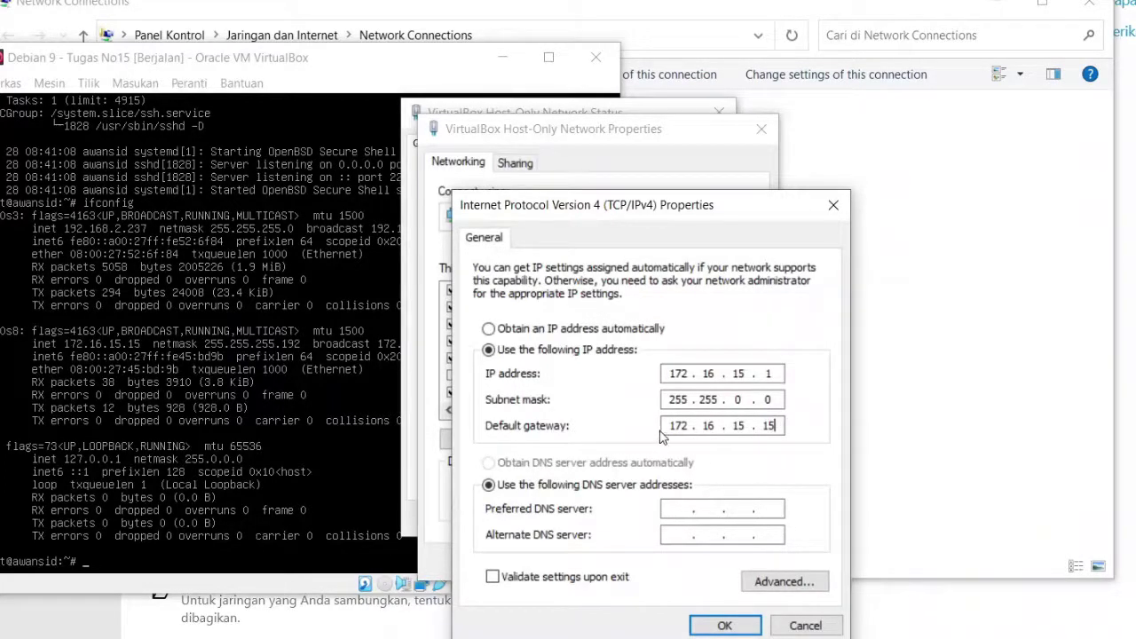
{"action": "double_click", "coordinate": [768, 425]}
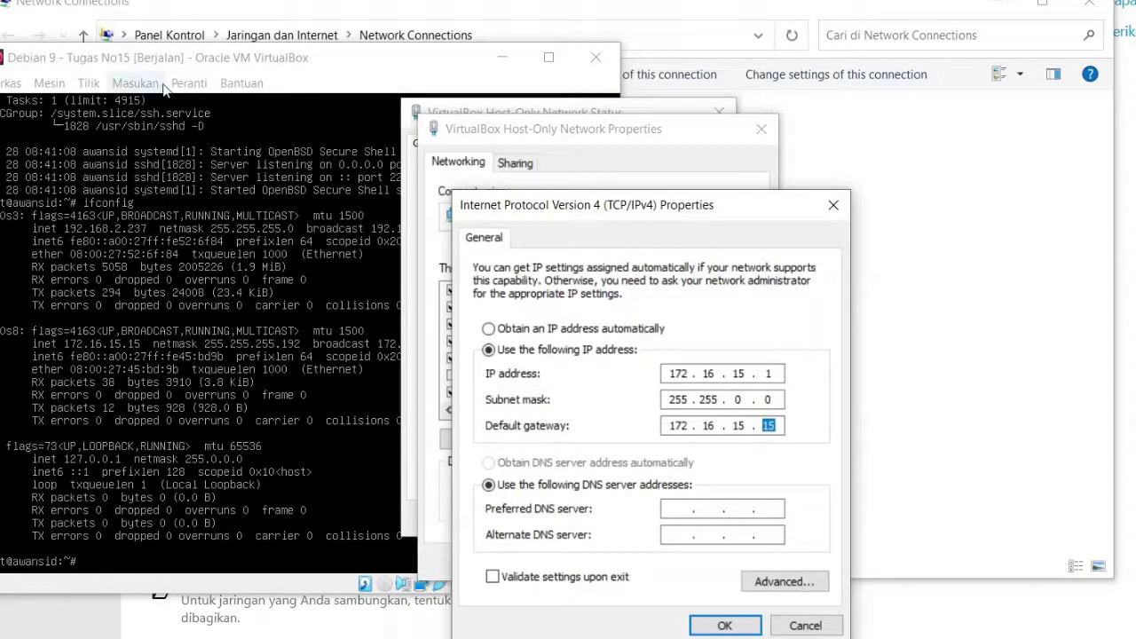
{"action": "left_click", "coordinate": [777, 425]}
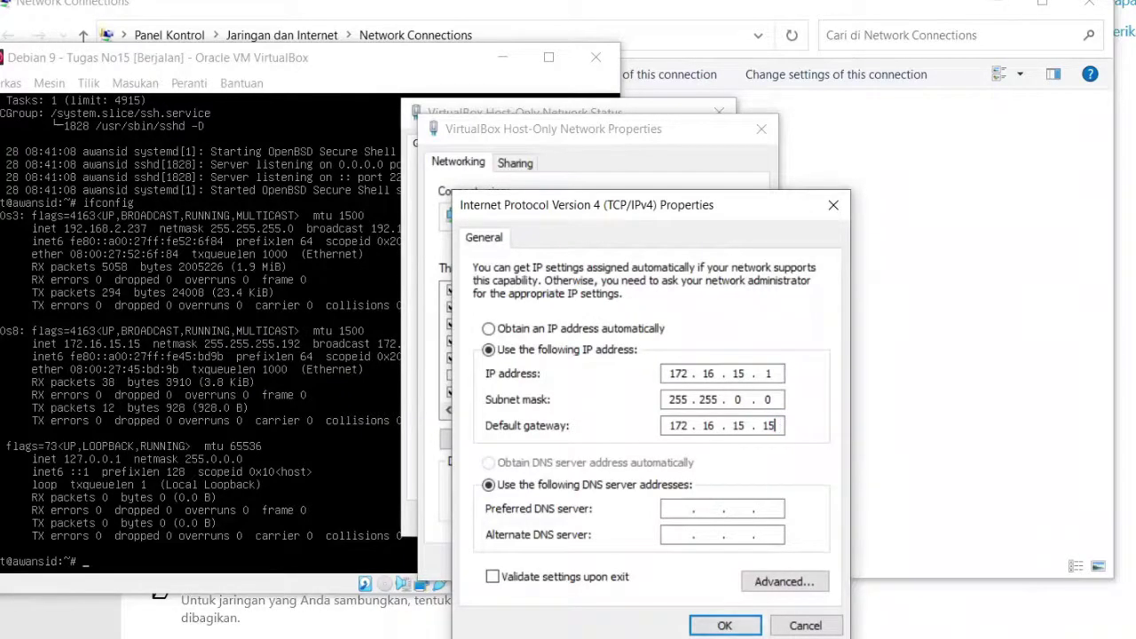
{"action": "left_click", "coordinate": [725, 626]}
{"action": "left_click", "coordinate": [714, 560]}
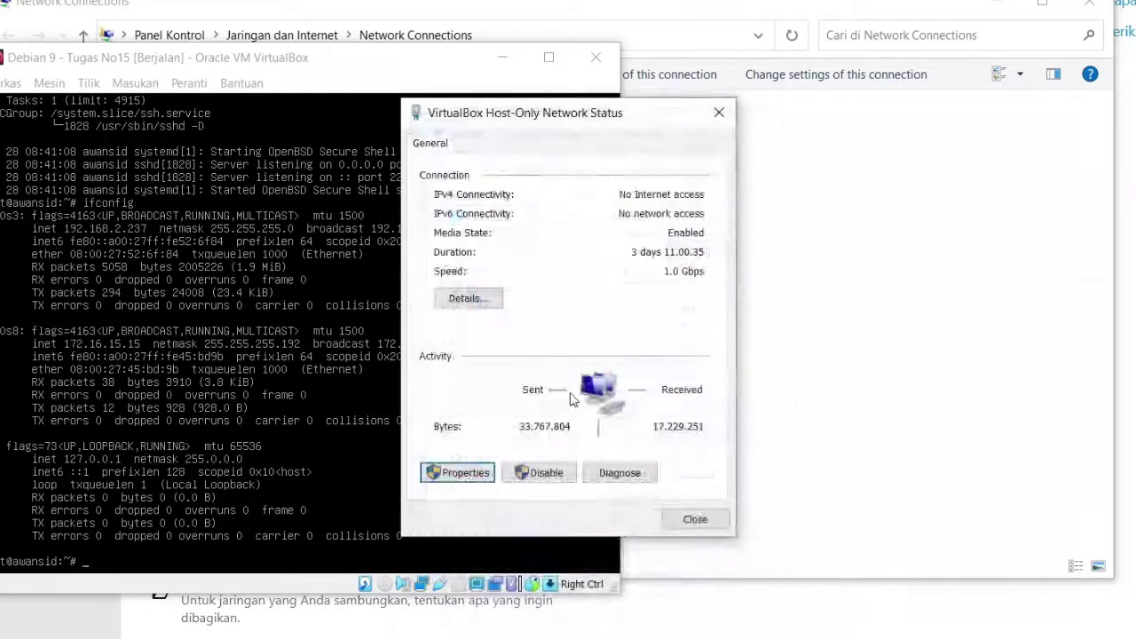
Review the IPv4 address and subnet mask in the host-only adapter's connection details, and close its status windows
{"action": "left_click", "coordinate": [469, 299]}
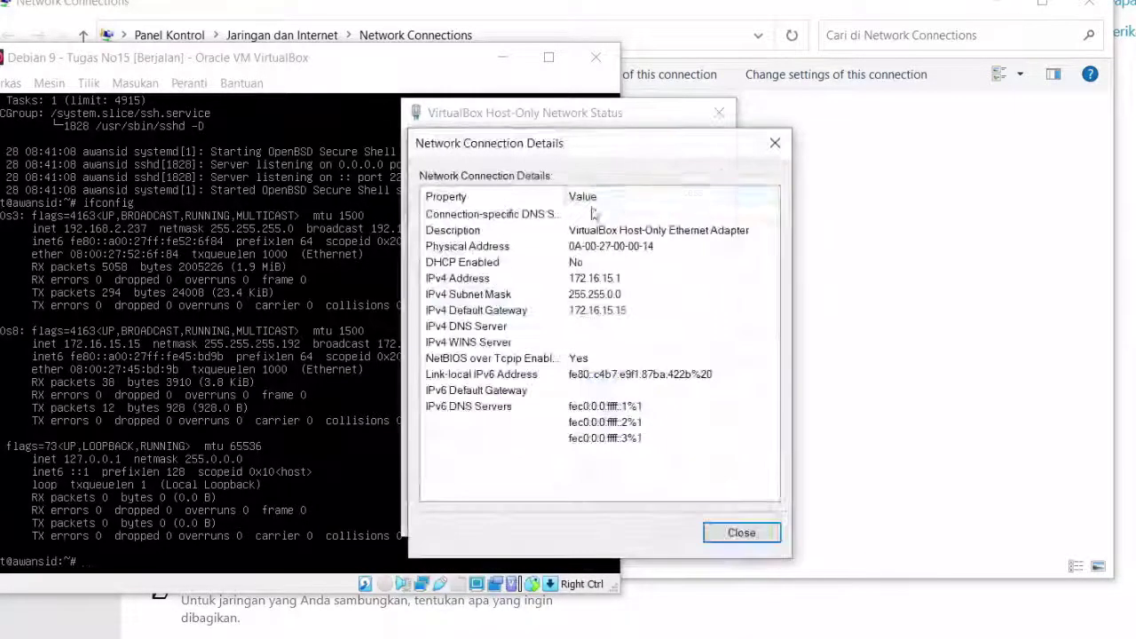
{"action": "left_click", "coordinate": [616, 279]}
{"action": "left_click", "coordinate": [617, 294]}
{"action": "left_click", "coordinate": [619, 279]}
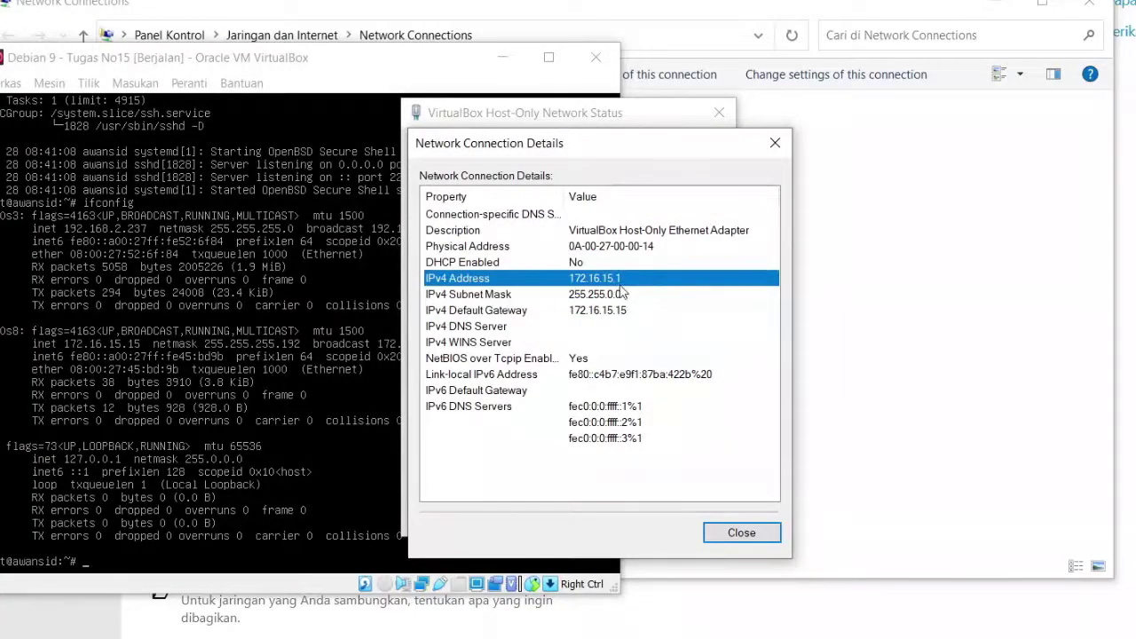
{"action": "left_click", "coordinate": [781, 156]}
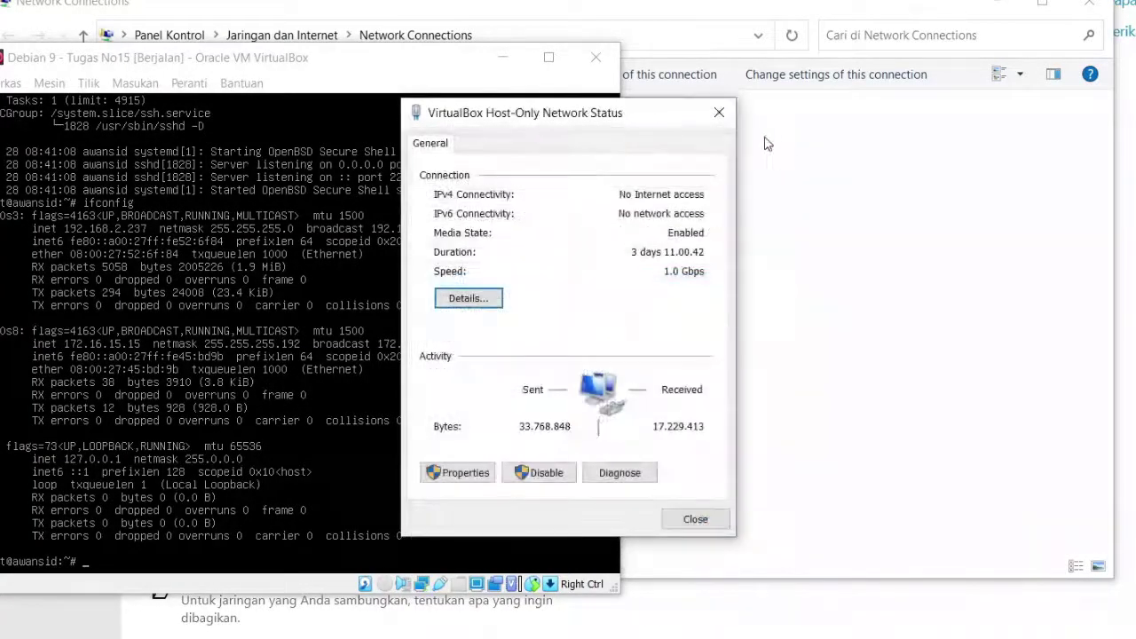
{"action": "left_click", "coordinate": [719, 113]}
Open the Windows Command Prompt and arrange it beside the Debian virtual machine window
{"action": "left_click_drag", "start_coordinate": [408, 71], "coordinate": [684, 59]}
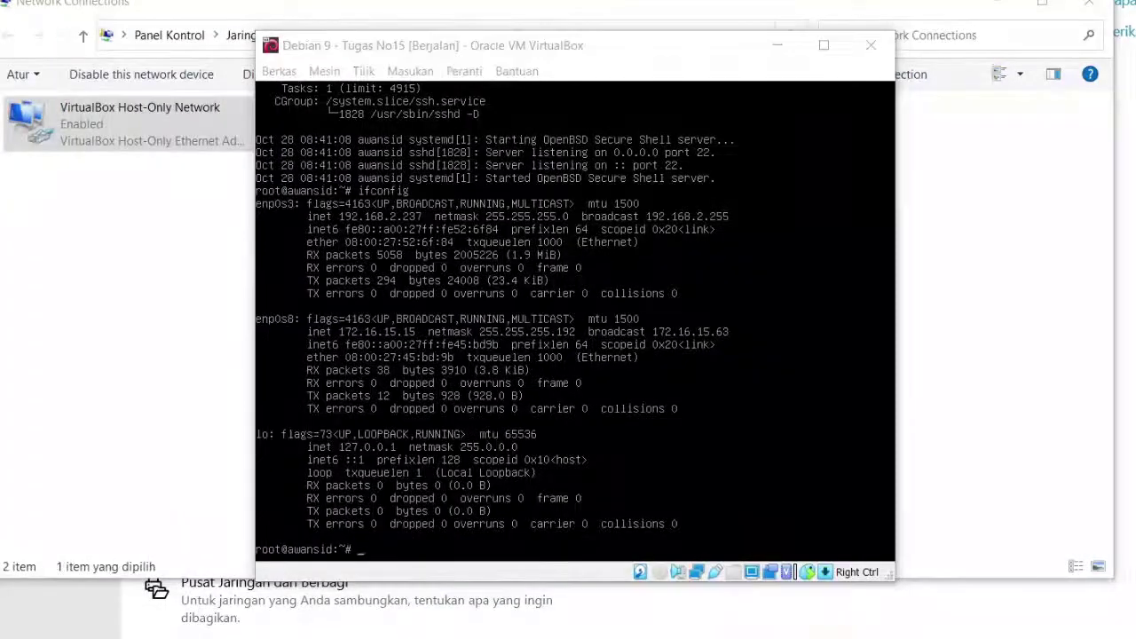
{"action": "key", "text": "super"}
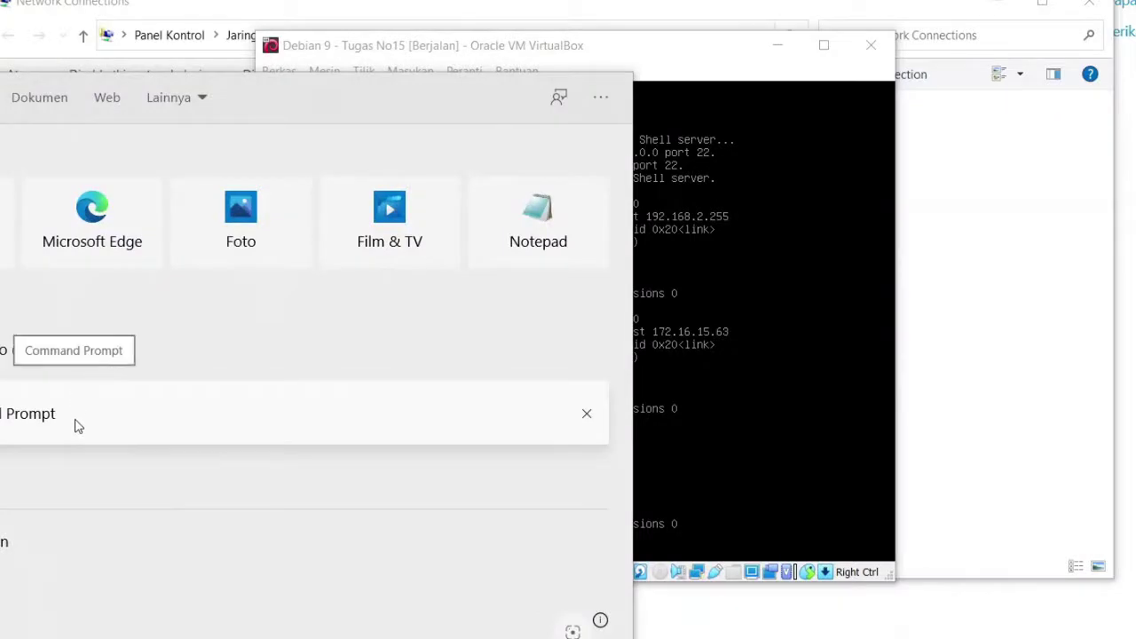
{"action": "left_click", "coordinate": [76, 424]}
{"action": "left_click_drag", "start_coordinate": [475, 96], "coordinate": [1073, 126]}
{"action": "left_click_drag", "start_coordinate": [560, 48], "coordinate": [239, 66]}
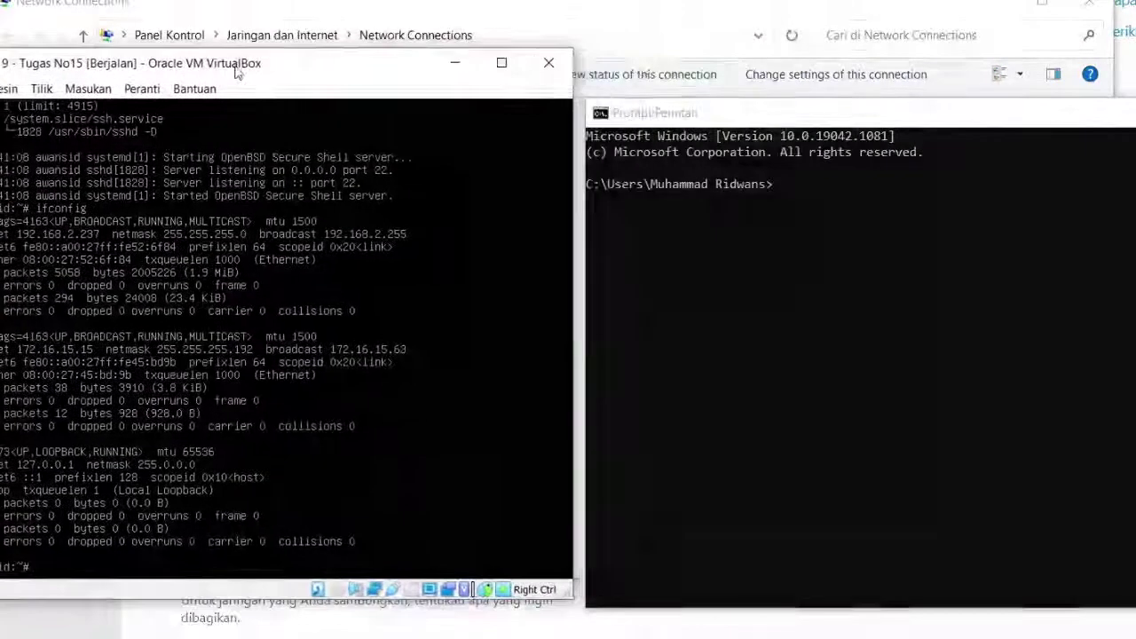
{"action": "left_click_drag", "start_coordinate": [692, 124], "coordinate": [543, 102]}
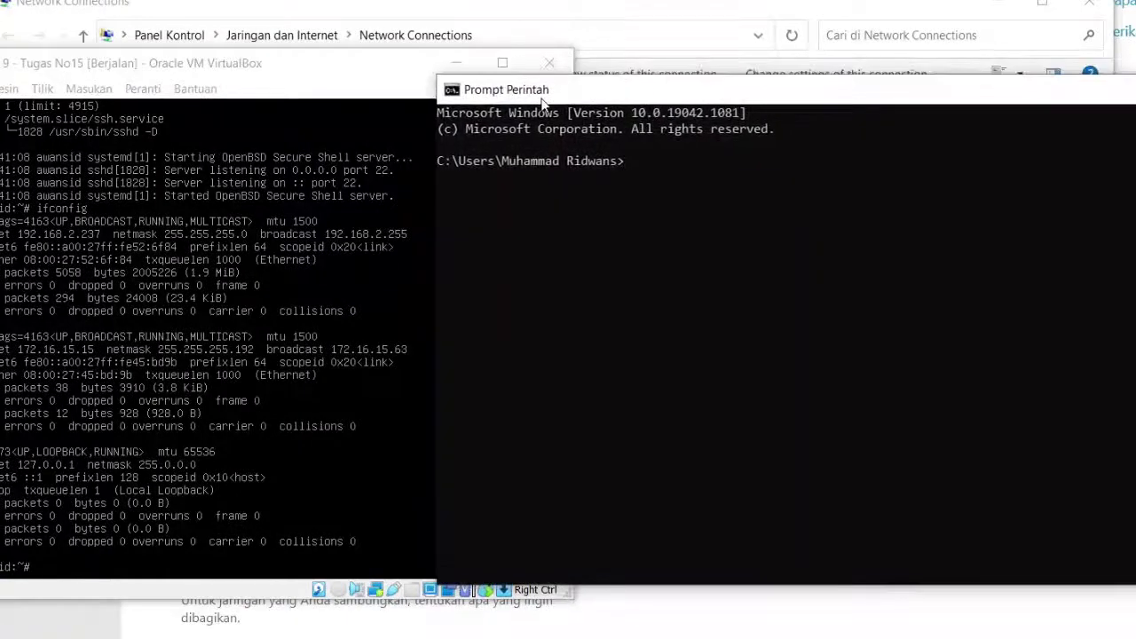
Display the Windows host's IP configuration with the ipconfig command
{"action": "type", "text": "ping"}
{"action": "key", "text": "BackSpace"}
{"action": "key", "text": "BackSpace"}
{"action": "key", "text": "BackSpace"}
{"action": "key", "text": "BackSpace"}
{"action": "key", "text": "BackSpace"}
{"action": "type", "text": "ipconfig"}
{"action": "key", "text": "Return"}
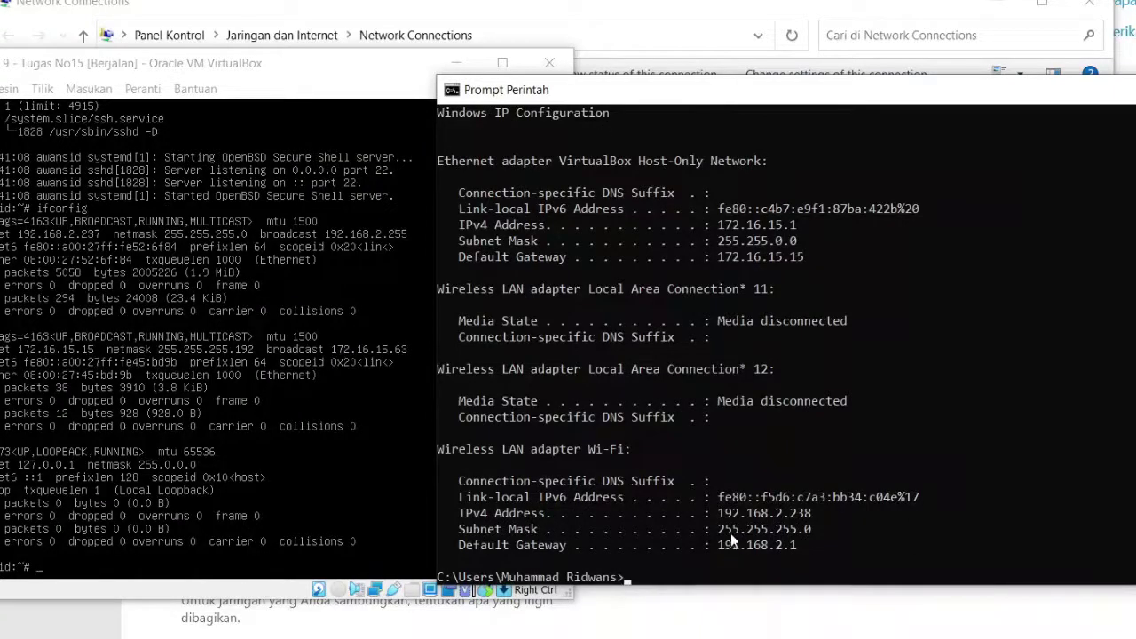
Examine the IPv4 address, subnet mask and default gateway of the Wi-Fi and VirtualBox Host-Only adapters in the ipconfig output
{"action": "left_click_drag", "start_coordinate": [726, 528], "coordinate": [772, 529]}
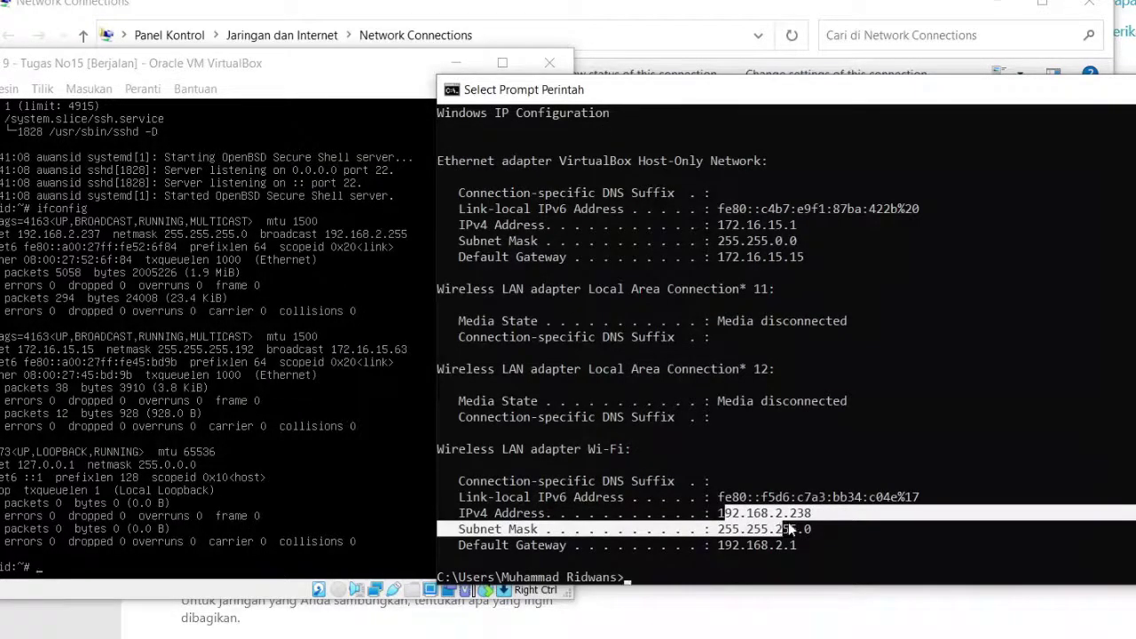
{"action": "left_click", "coordinate": [784, 529]}
{"action": "left_click_drag", "start_coordinate": [715, 216], "coordinate": [1127, 257]}
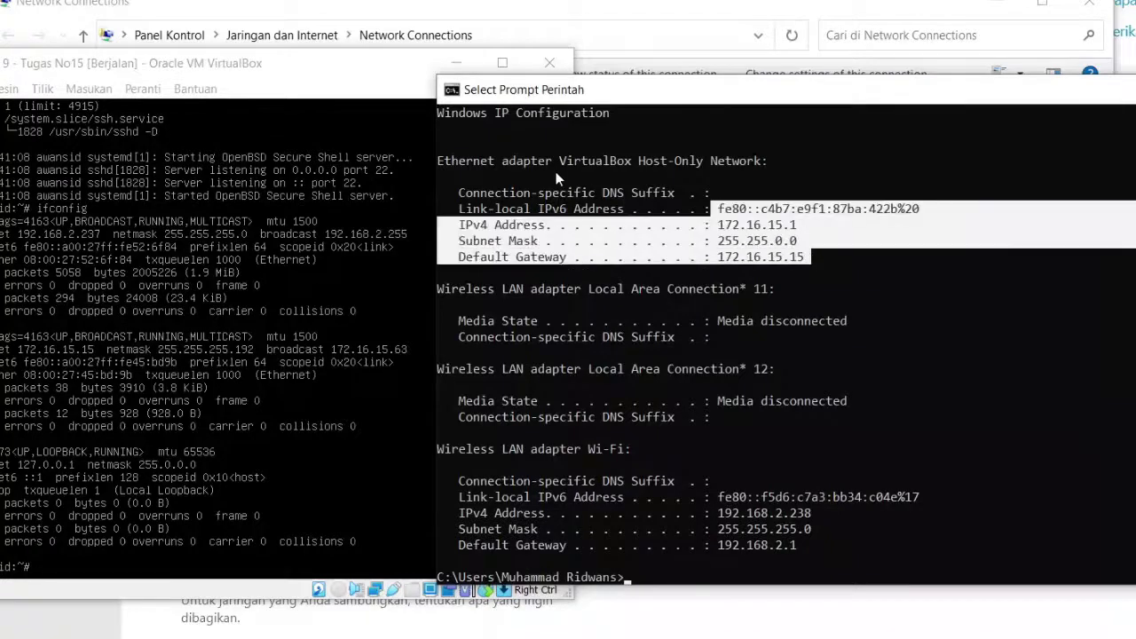
{"action": "left_click_drag", "start_coordinate": [556, 160], "coordinate": [801, 169]}
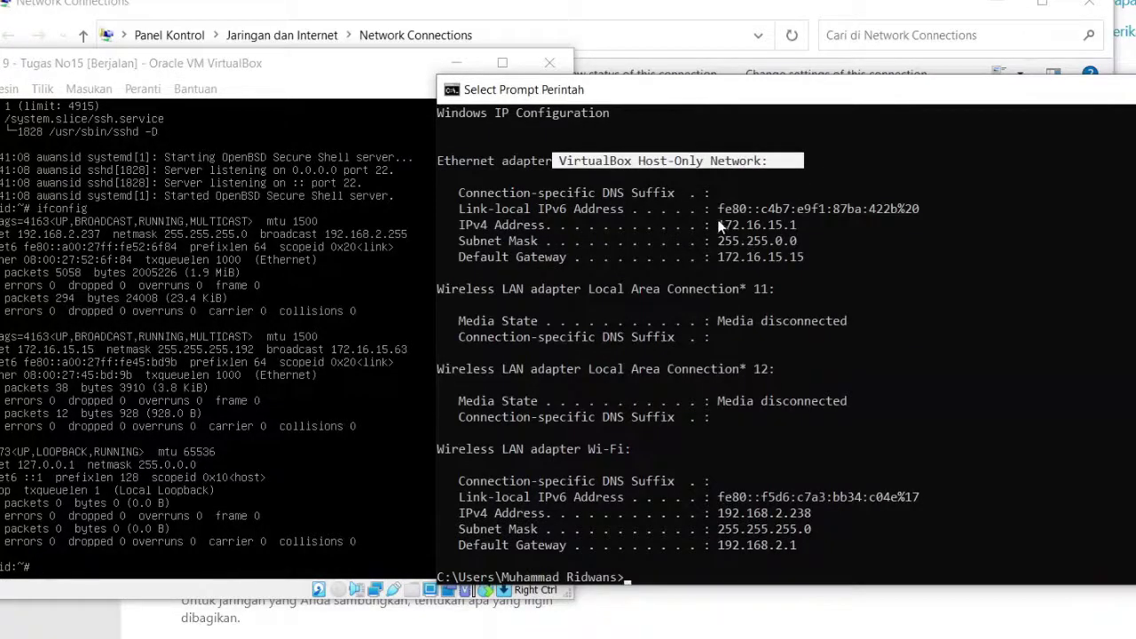
{"action": "left_click_drag", "start_coordinate": [718, 224], "coordinate": [811, 260]}
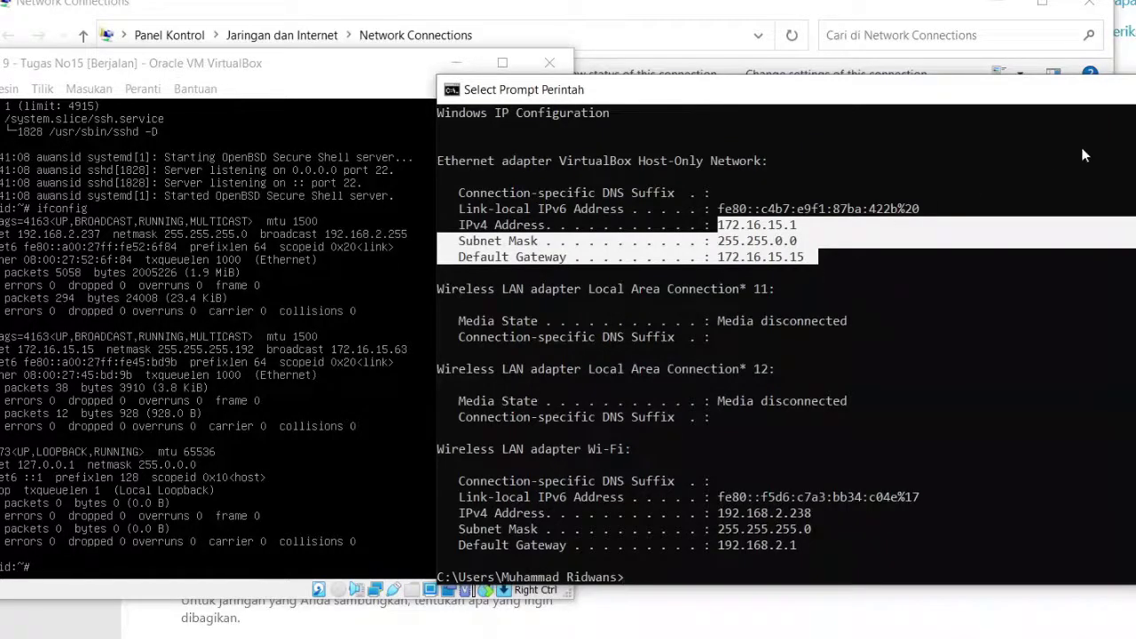
{"action": "left_click", "coordinate": [915, 226]}
{"action": "left_click", "coordinate": [828, 561]}
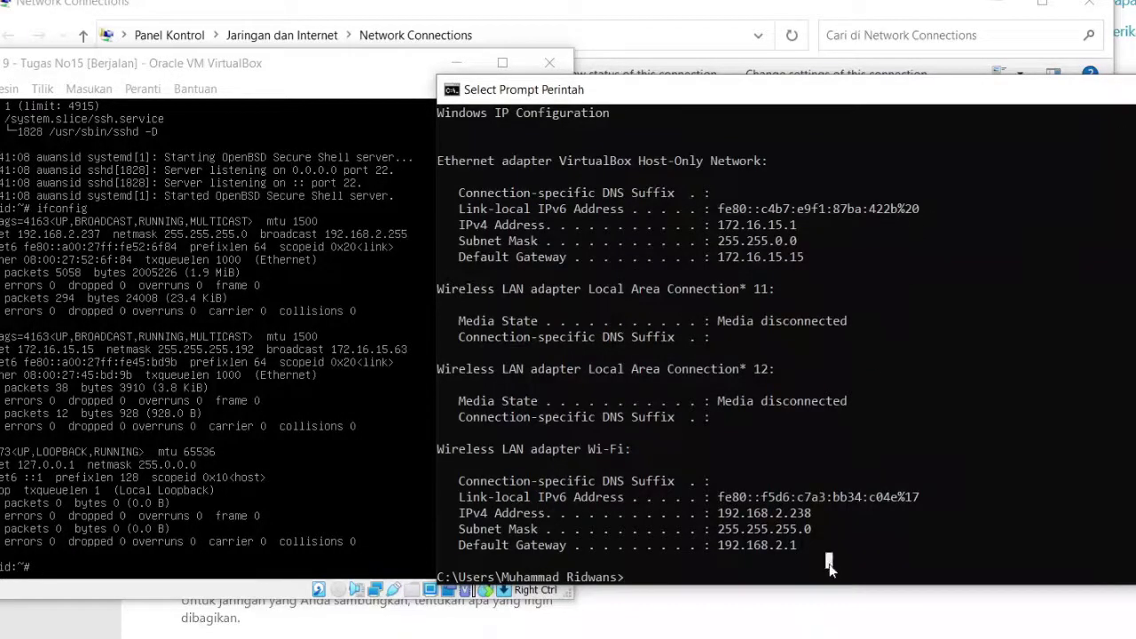
Ping the Debian virtual machine at 172.16.15.15 from the Windows Command Prompt
{"action": "key", "text": "Return"}
{"action": "key", "text": "Return"}
{"action": "key", "text": "Return"}
{"action": "key", "text": "Return"}
{"action": "key", "text": "Return"}
{"action": "key", "text": "Return"}
{"action": "key", "text": "Return"}
{"action": "key", "text": "Return"}
{"action": "key", "text": "Return"}
{"action": "key", "text": "Return"}
{"action": "key", "text": "Return"}
{"action": "key", "text": "Return"}
{"action": "key", "text": "Return"}
{"action": "key", "text": "Return"}
{"action": "key", "text": "Return"}
{"action": "key", "text": "Return"}
{"action": "key", "text": "Return"}
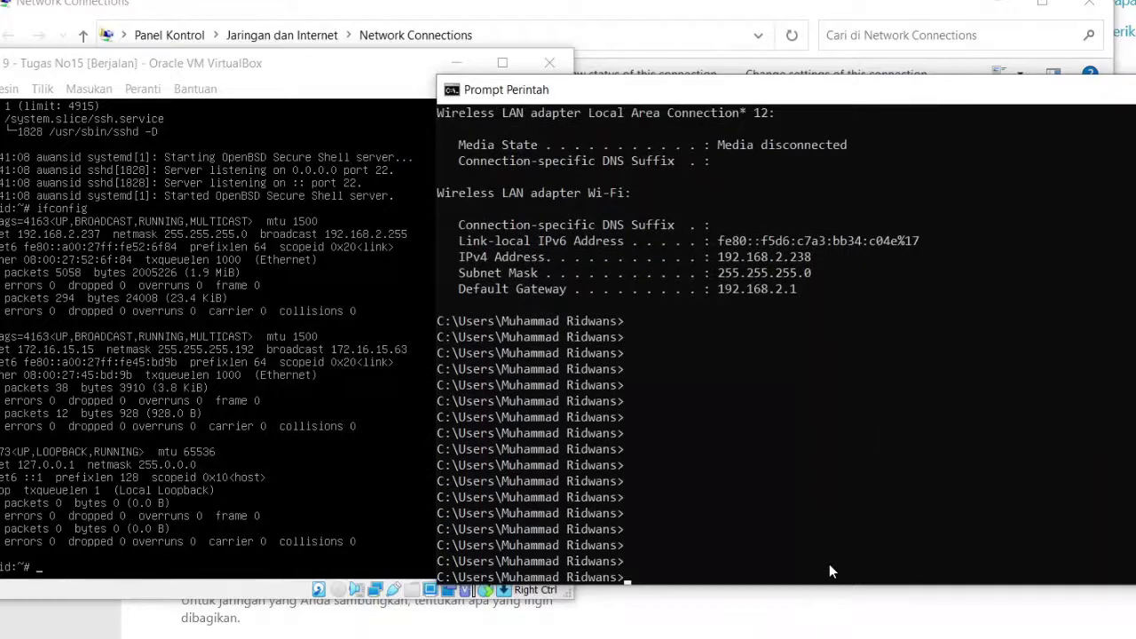
{"action": "type", "text": "ping 172.16.15.15"}
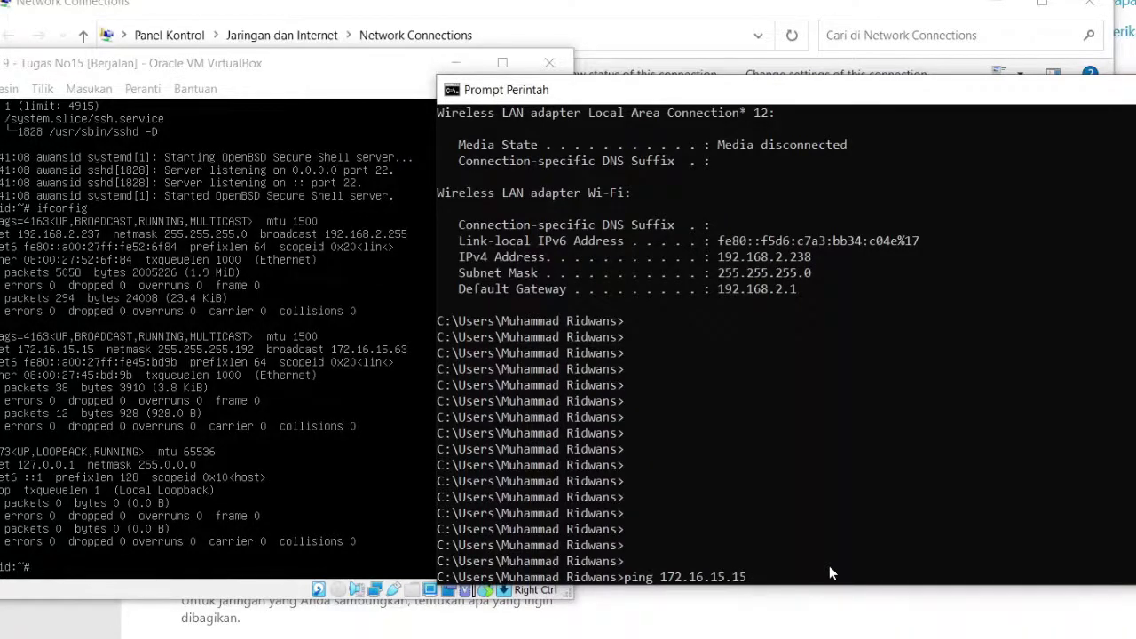
{"action": "key", "text": "Return"}
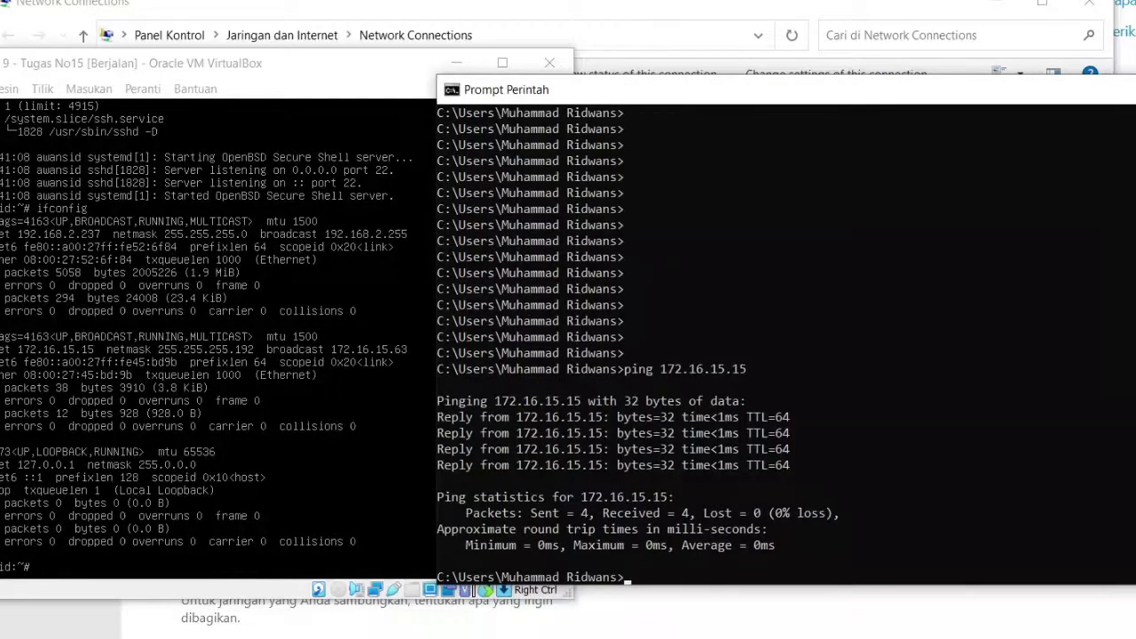
Close the Command Prompt and Network Connections windows, and bring FileZilla's Site Manager to the front
{"action": "key", "text": "alt+F4"}
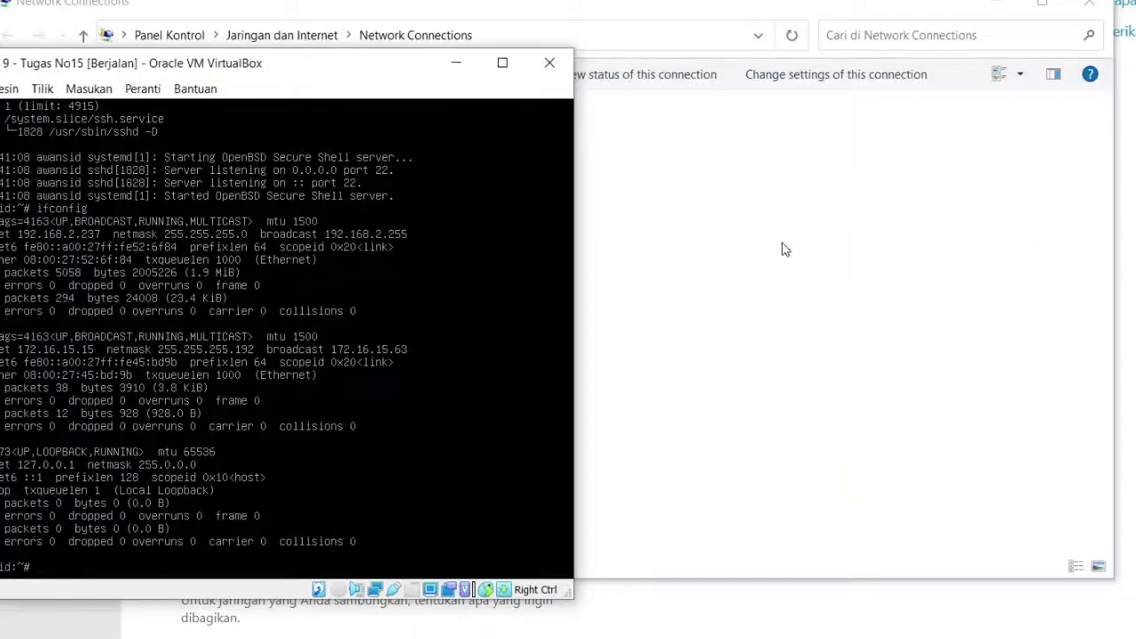
{"action": "left_click", "coordinate": [1086, 11]}
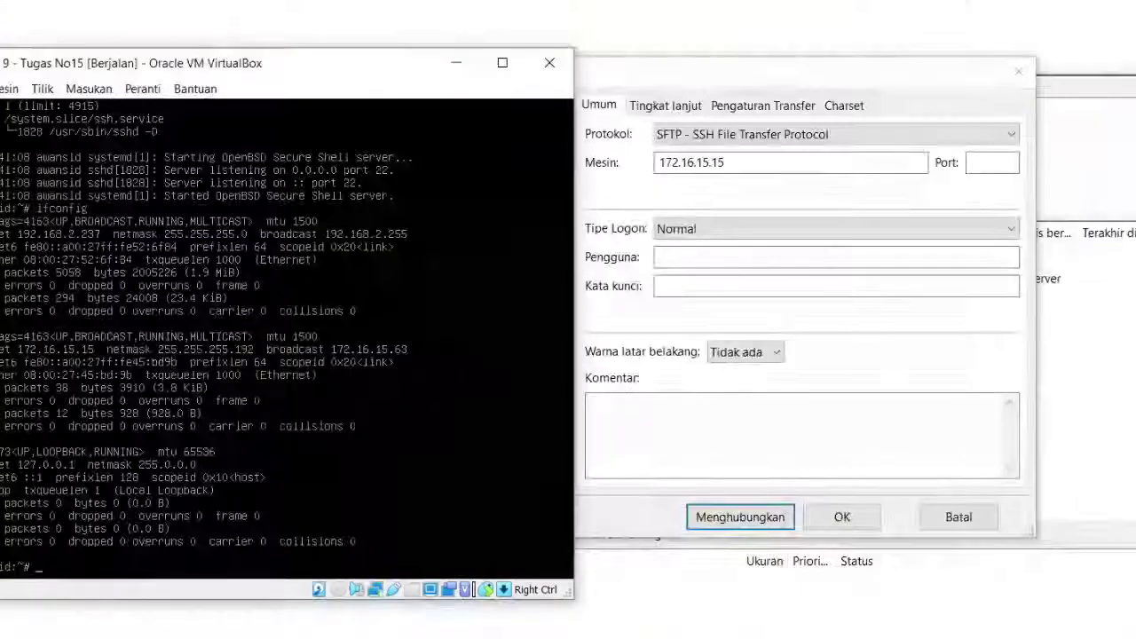
{"action": "left_click_drag", "start_coordinate": [322, 73], "coordinate": [272, 72]}
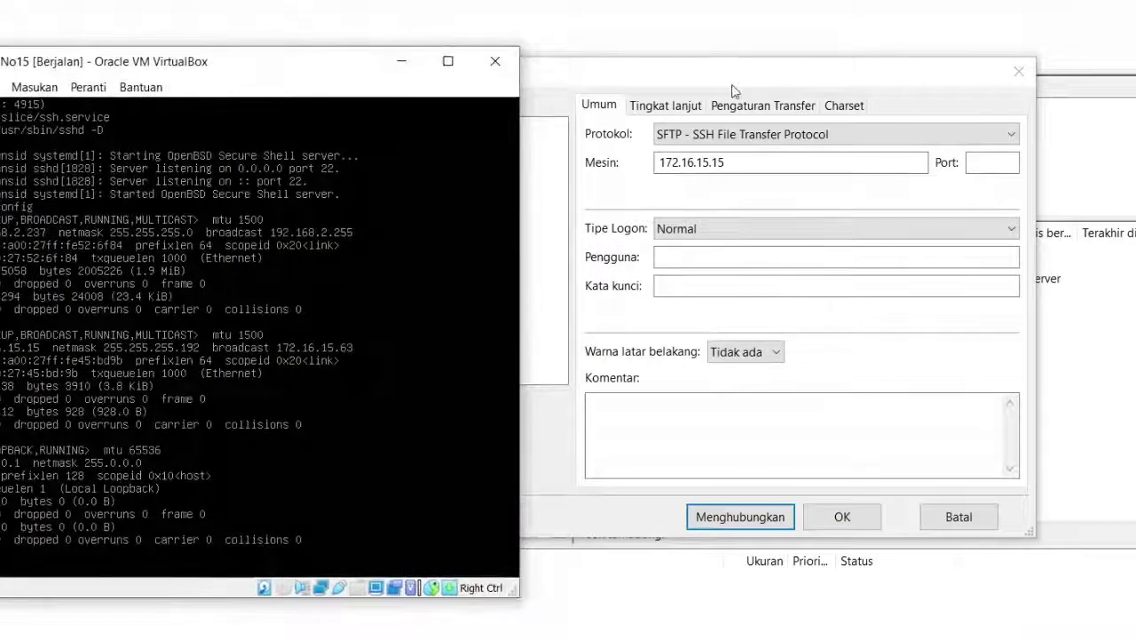
{"action": "left_click", "coordinate": [735, 84]}
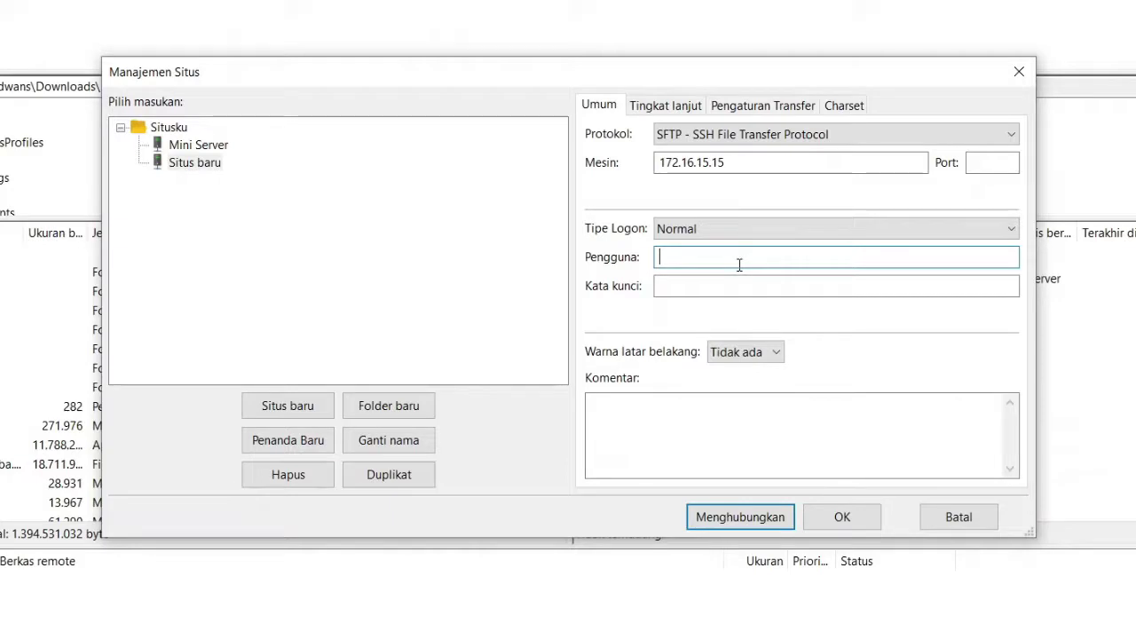
Connect to the SFTP site with username awansid and the account password, accepting the server's unknown host key
{"action": "type", "text": "awansid"}
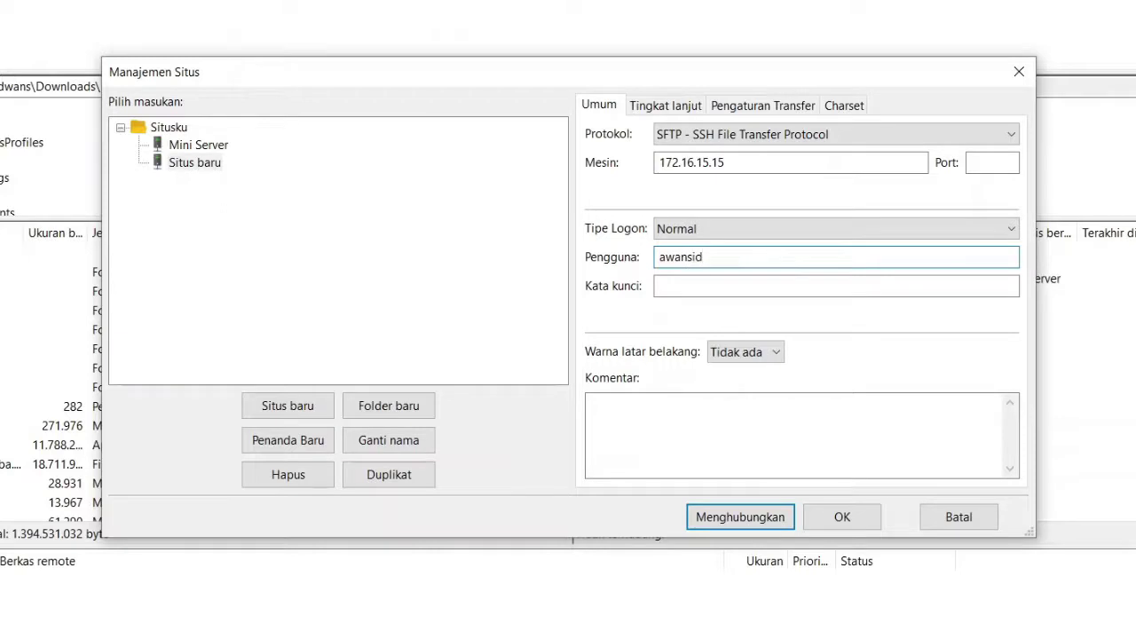
{"action": "left_click", "coordinate": [740, 284]}
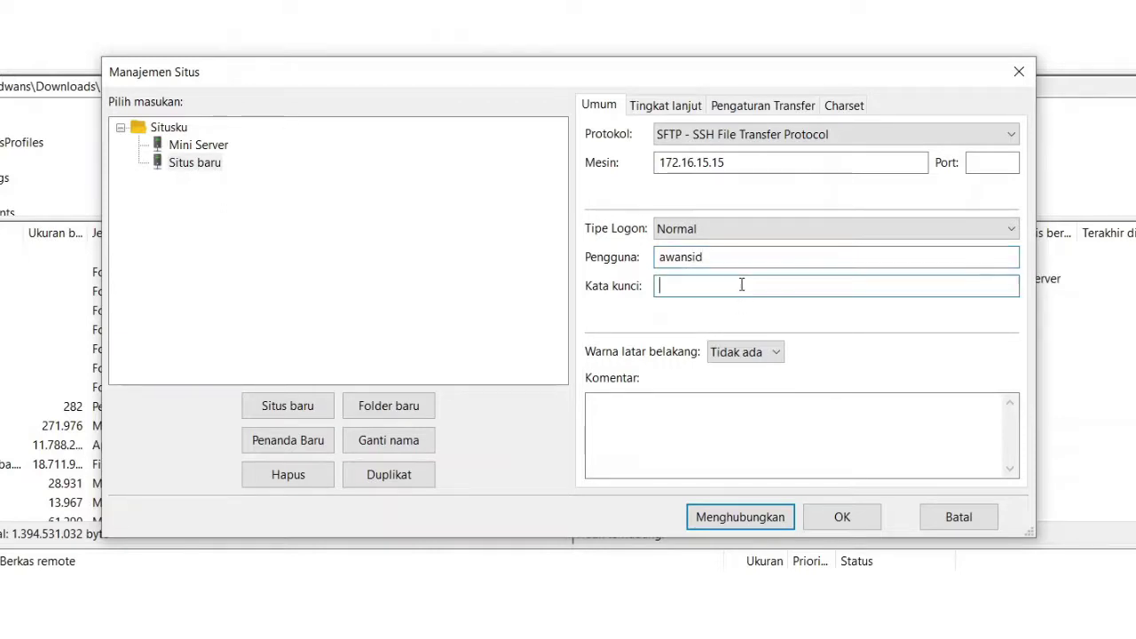
{"action": "type", "text": "•••••••"}
{"action": "left_click", "coordinate": [788, 518]}
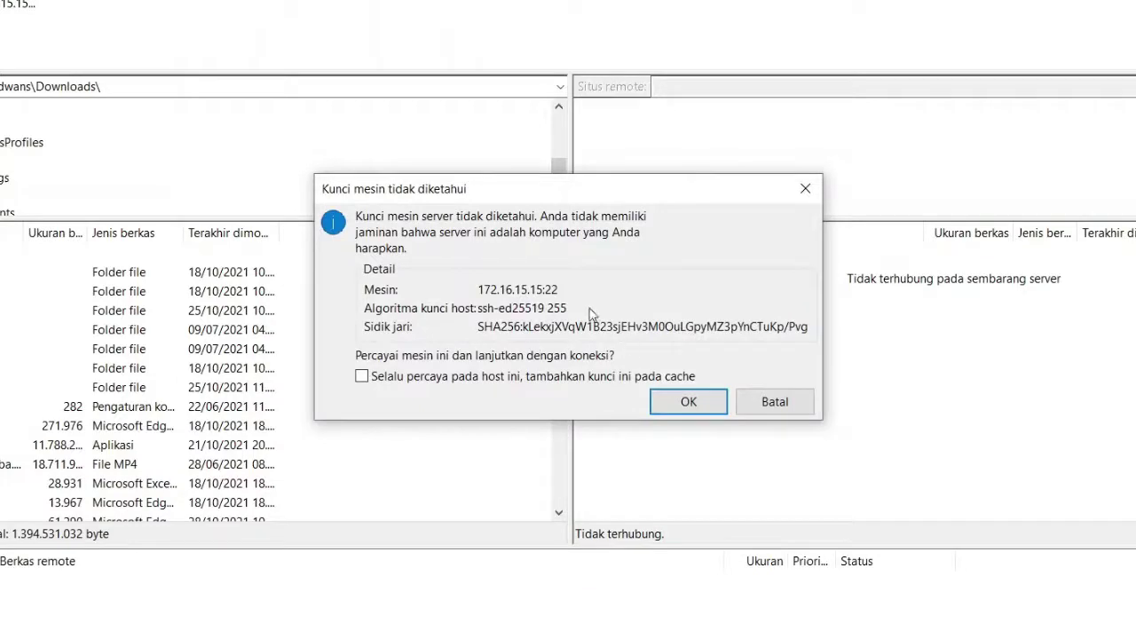
{"action": "left_click", "coordinate": [680, 405]}
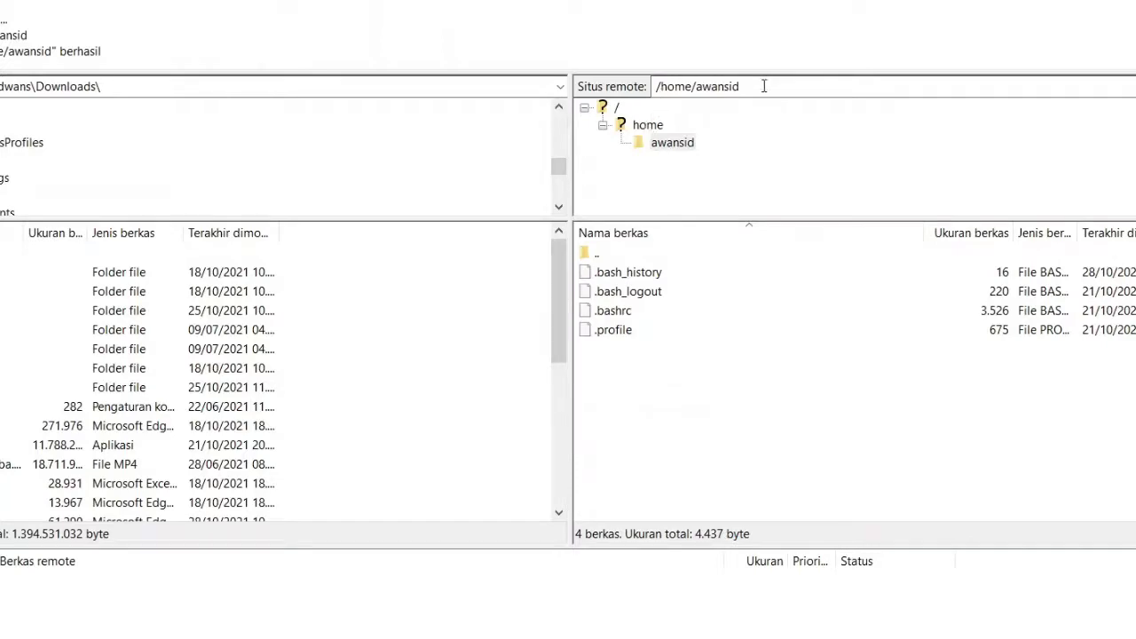
In the Debian virtual machine, change to /home/awansid and list its contents, including hidden files, with ls and ls -la
{"action": "key", "text": "alt+Tab"}
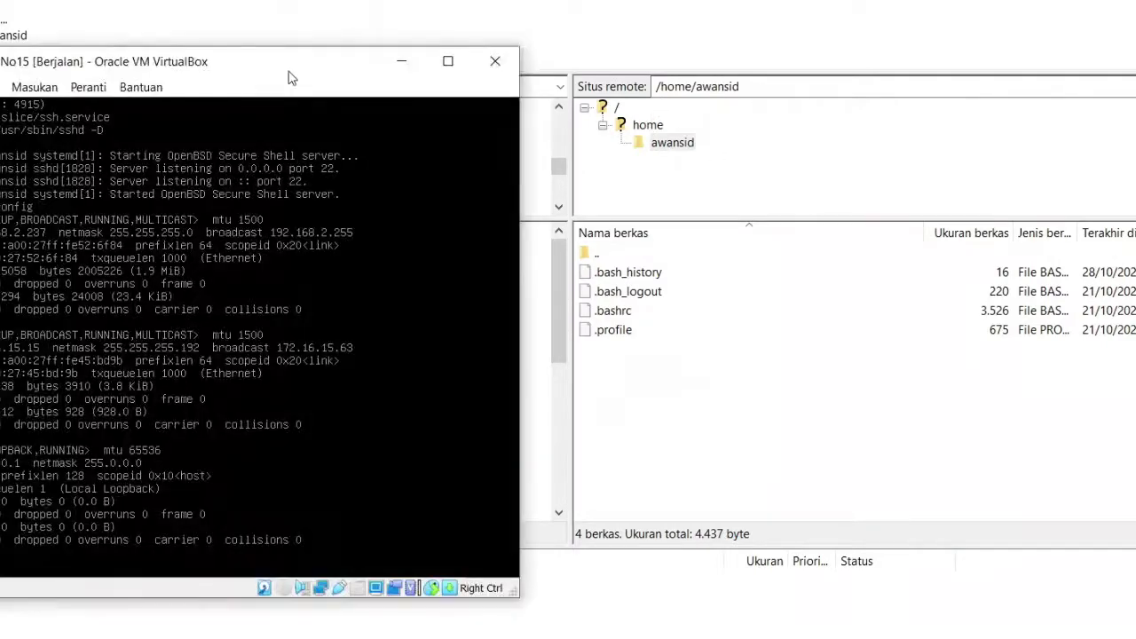
{"action": "left_click_drag", "start_coordinate": [293, 21], "coordinate": [311, 38]}
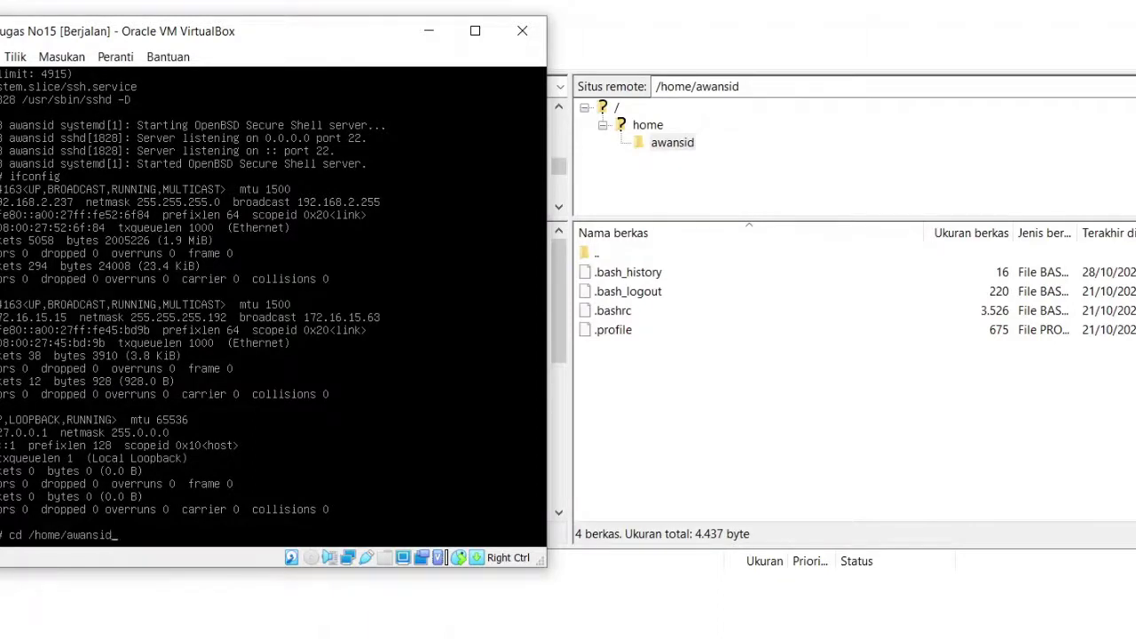
{"action": "key", "text": "Return"}
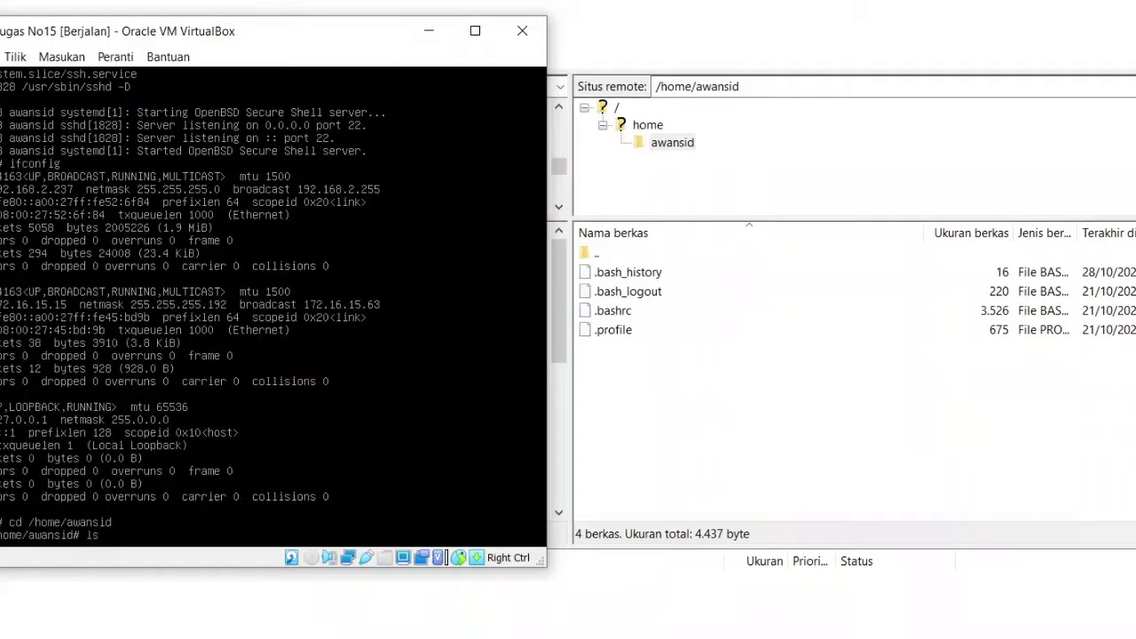
{"action": "type", "text": "ls"}
{"action": "key", "text": "Return"}
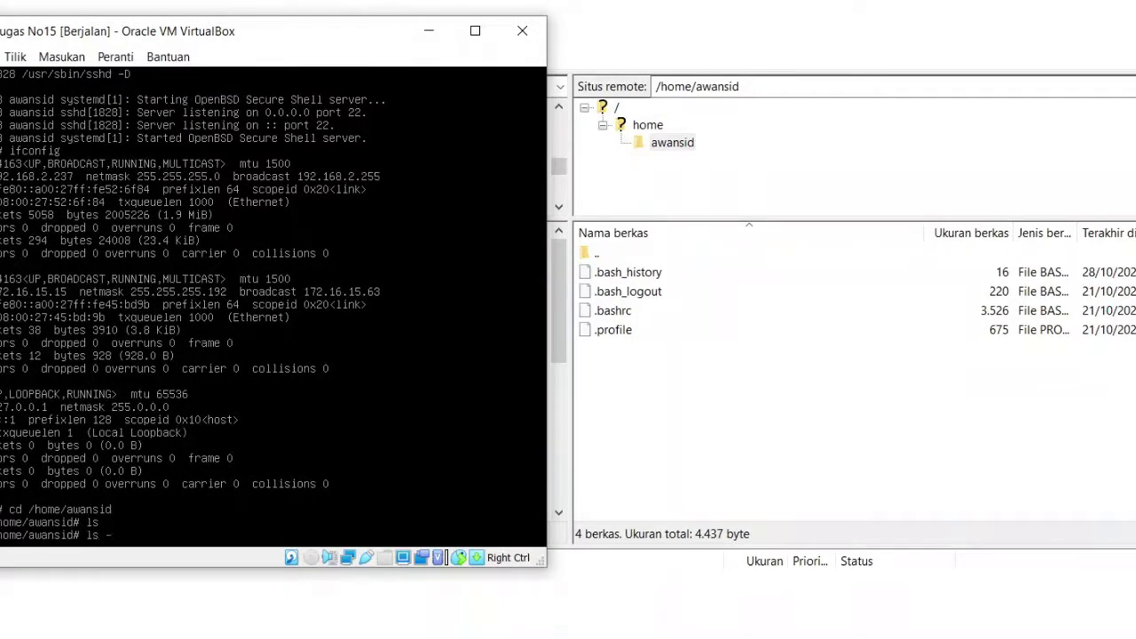
{"action": "key", "text": "Return"}
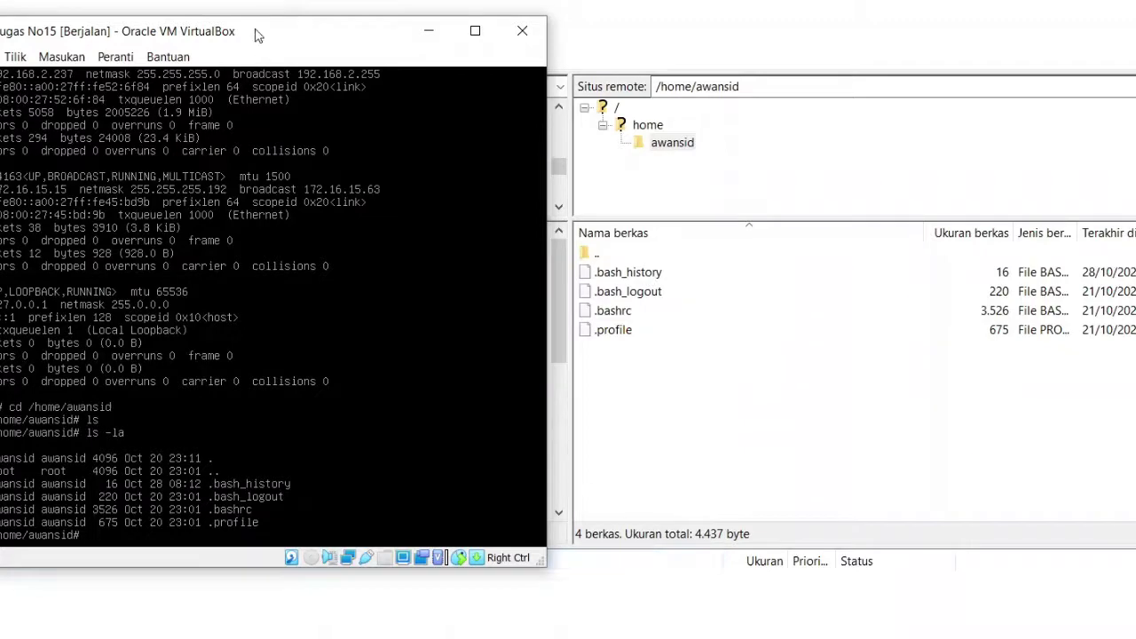
{"action": "left_click_drag", "start_coordinate": [259, 35], "coordinate": [271, 38]}
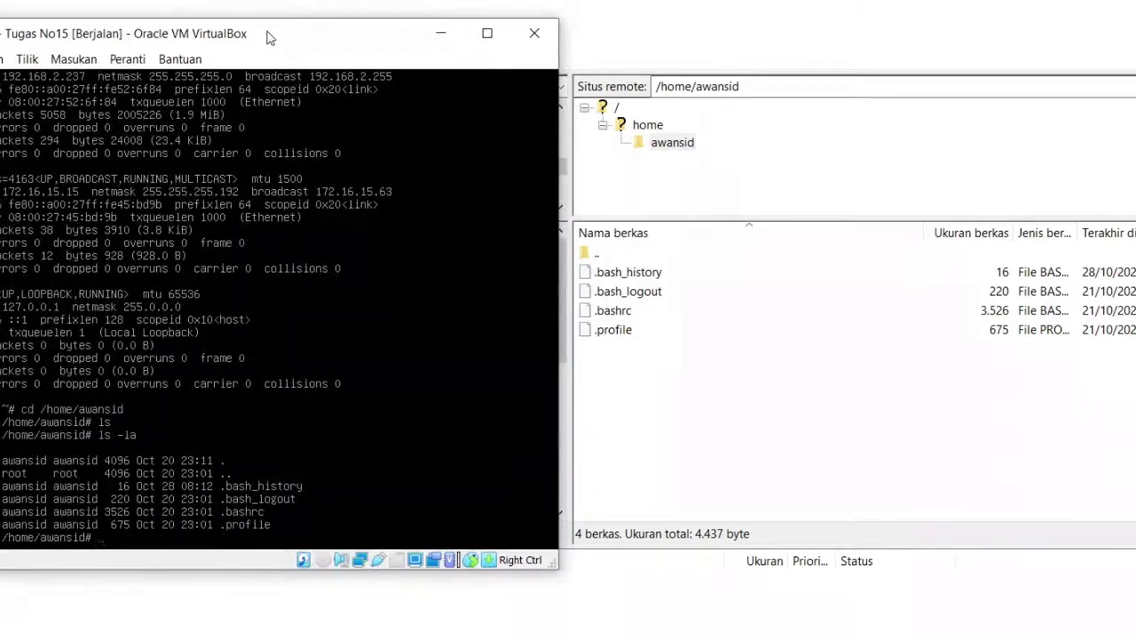
Find and select the GZip-compressed archive in FileZilla's local Downloads folder
{"action": "left_click", "coordinate": [735, 384]}
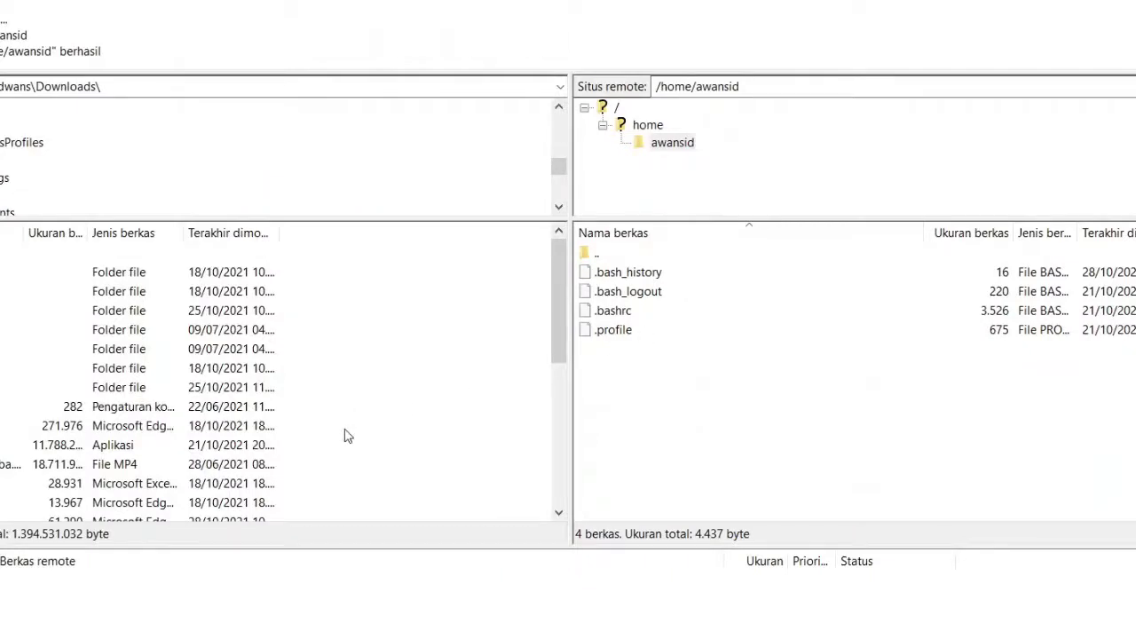
{"action": "scroll", "coordinate": [292, 449], "scroll_direction": "down", "scroll_amount": 4}
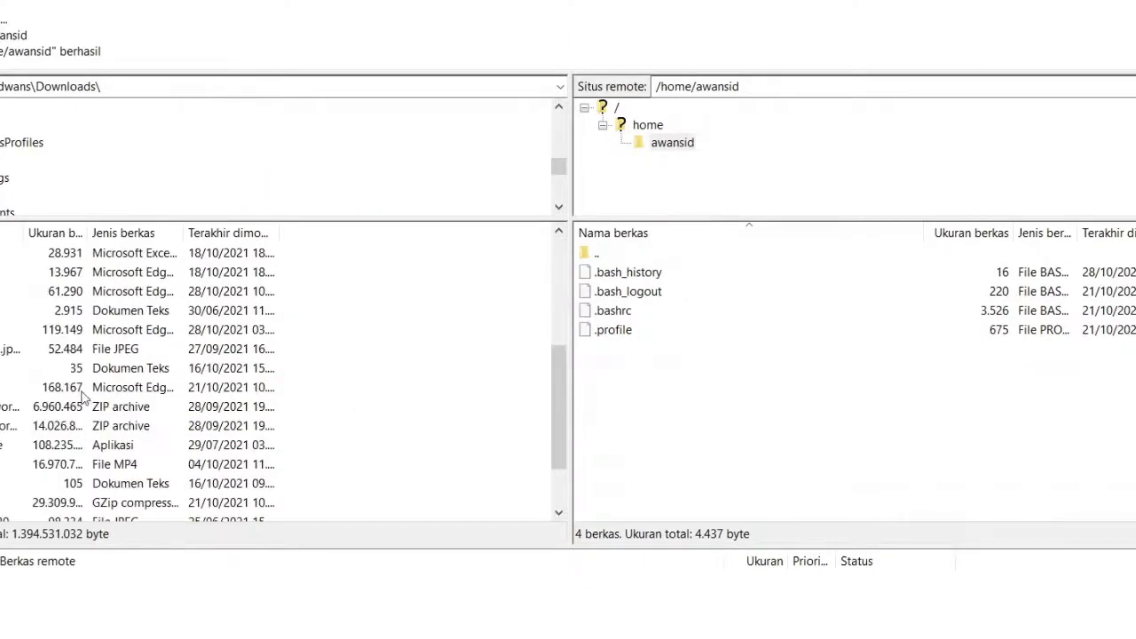
{"action": "scroll", "coordinate": [53, 386], "scroll_direction": "up", "scroll_amount": 4}
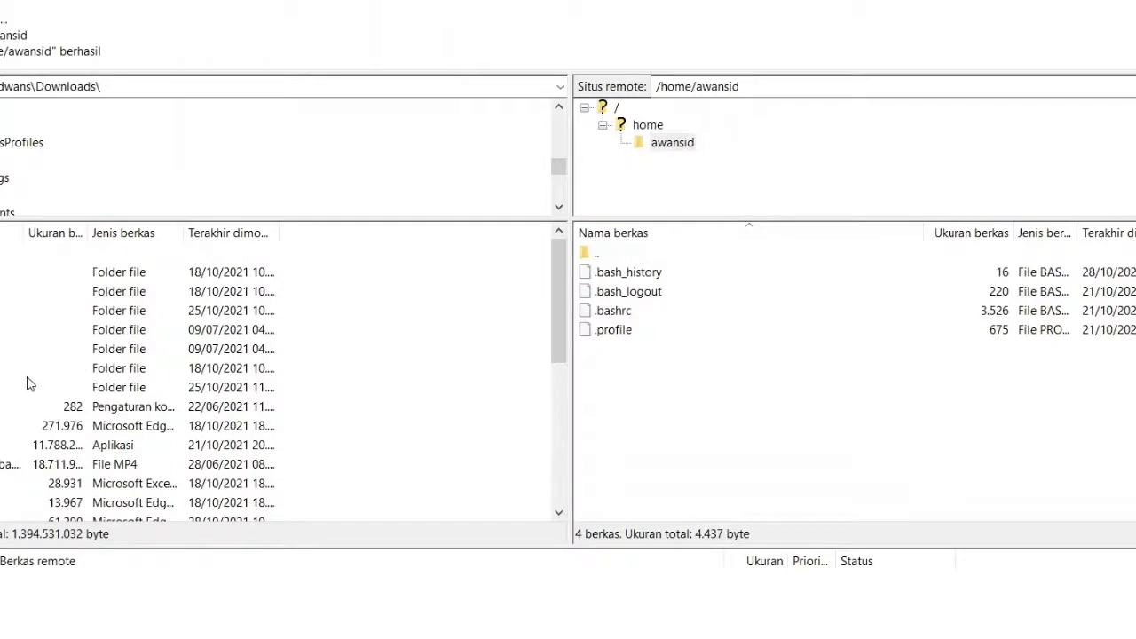
{"action": "scroll", "coordinate": [27, 383], "scroll_direction": "down", "scroll_amount": 4}
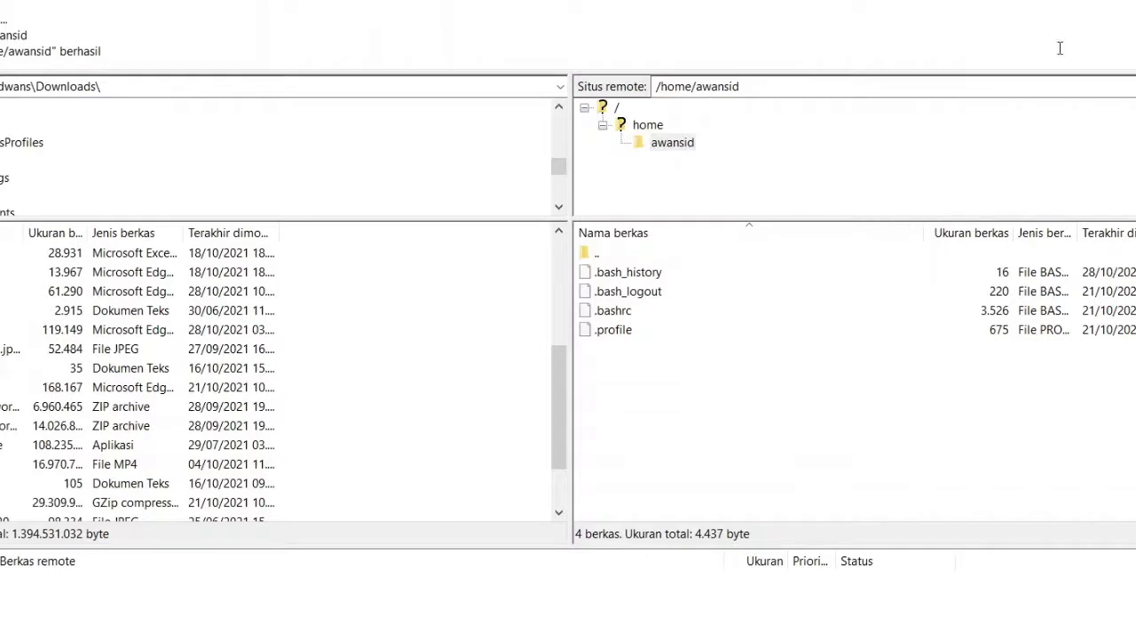
{"action": "scroll", "coordinate": [61, 353], "scroll_direction": "down", "scroll_amount": 1}
{"action": "scroll", "coordinate": [61, 353], "scroll_direction": "down", "scroll_amount": 1}
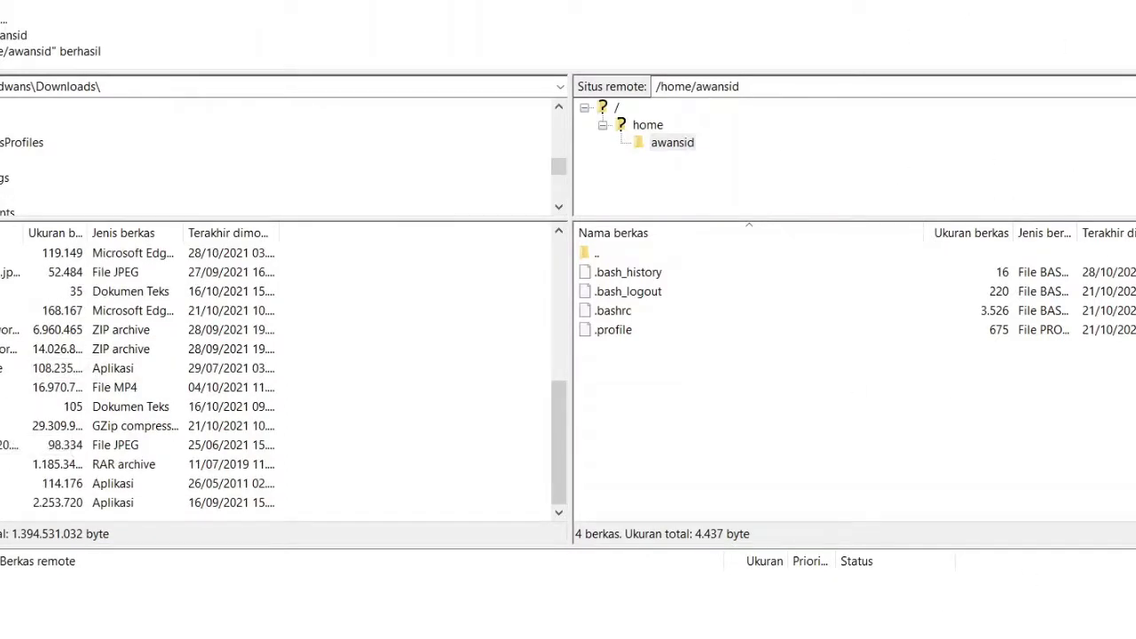
{"action": "left_click", "coordinate": [36, 425]}
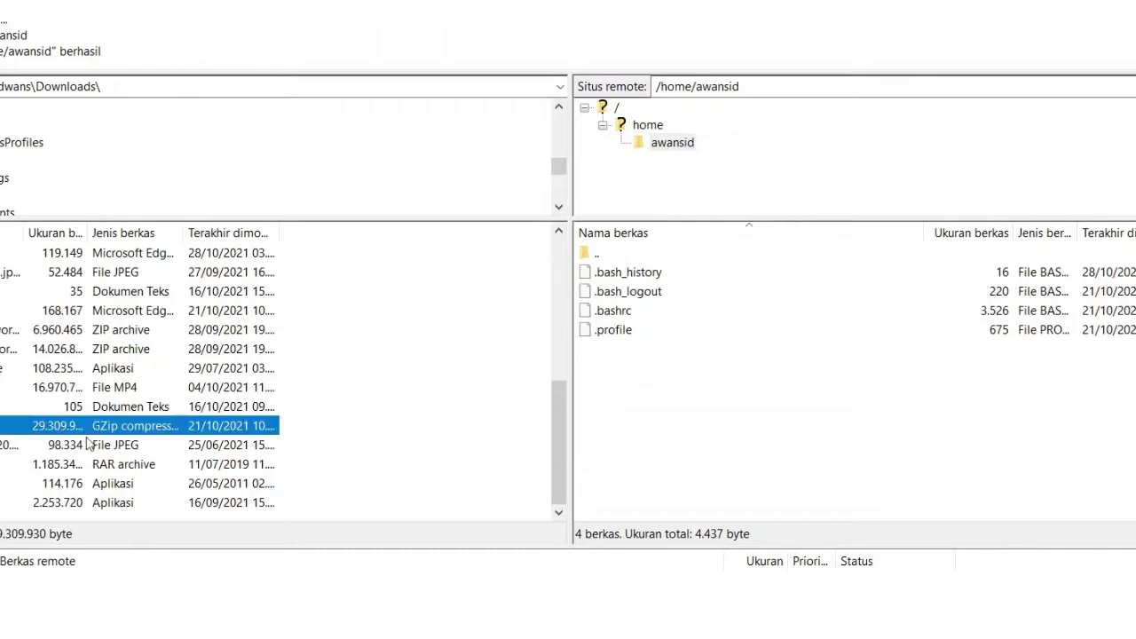
{"action": "left_click", "coordinate": [344, 441]}
{"action": "left_click", "coordinate": [238, 425]}
Begin a wget command in the Debian terminal, and copy the Unix tar/gzip download link for webmin-1.981.tar.gz from the Webmin site
{"action": "key", "text": "alt+Tab"}
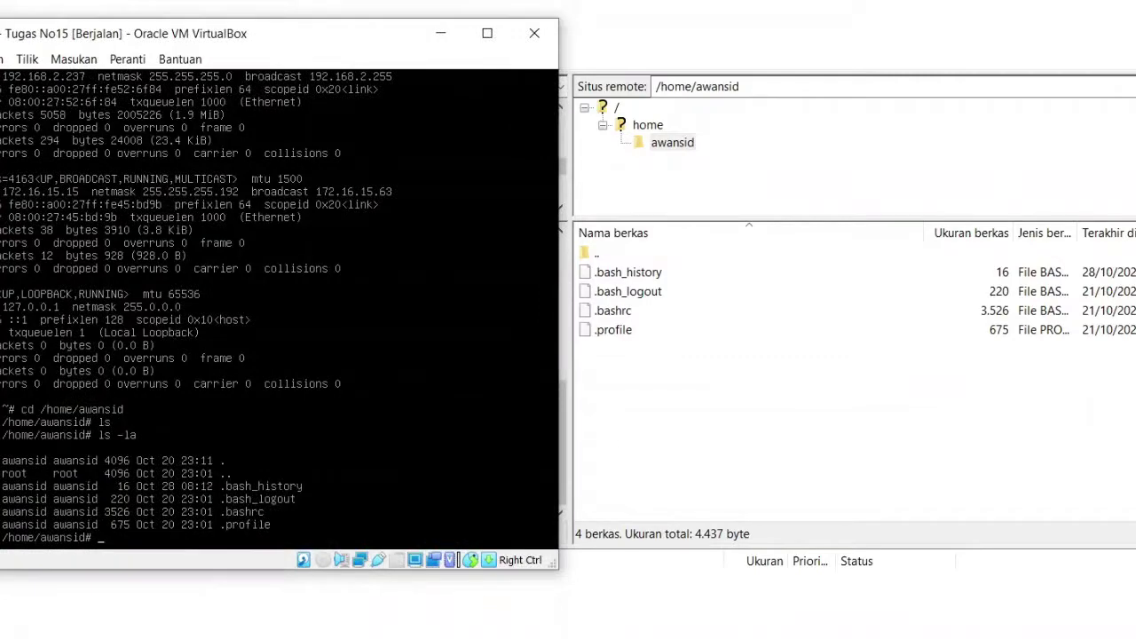
{"action": "left_click_drag", "start_coordinate": [368, 33], "coordinate": [701, 18]}
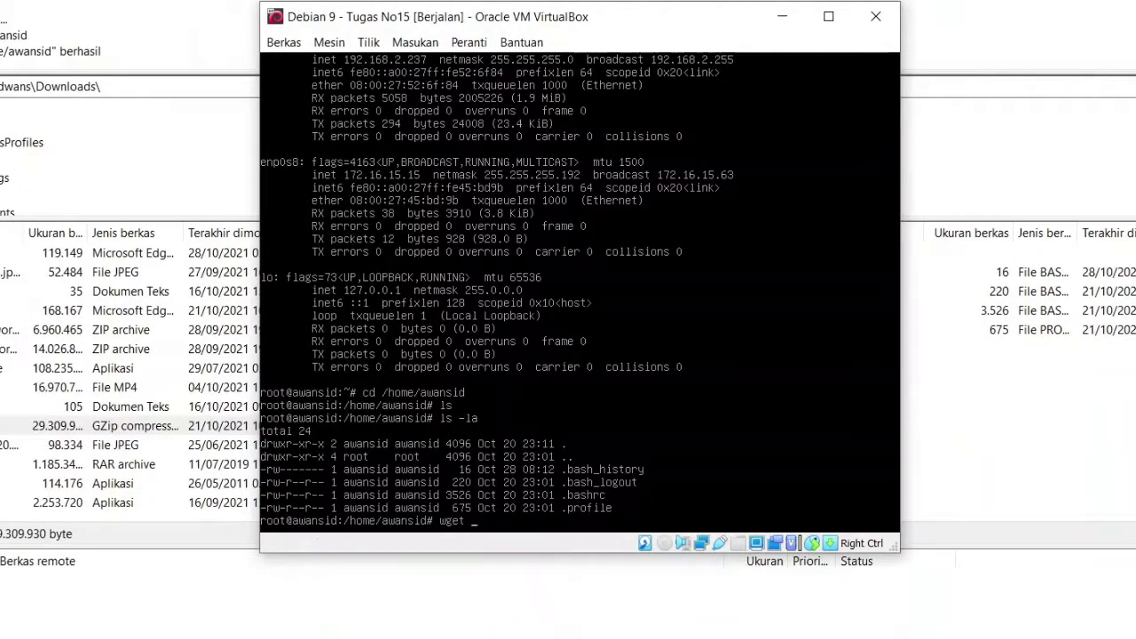
{"action": "key", "text": "alt+Tab"}
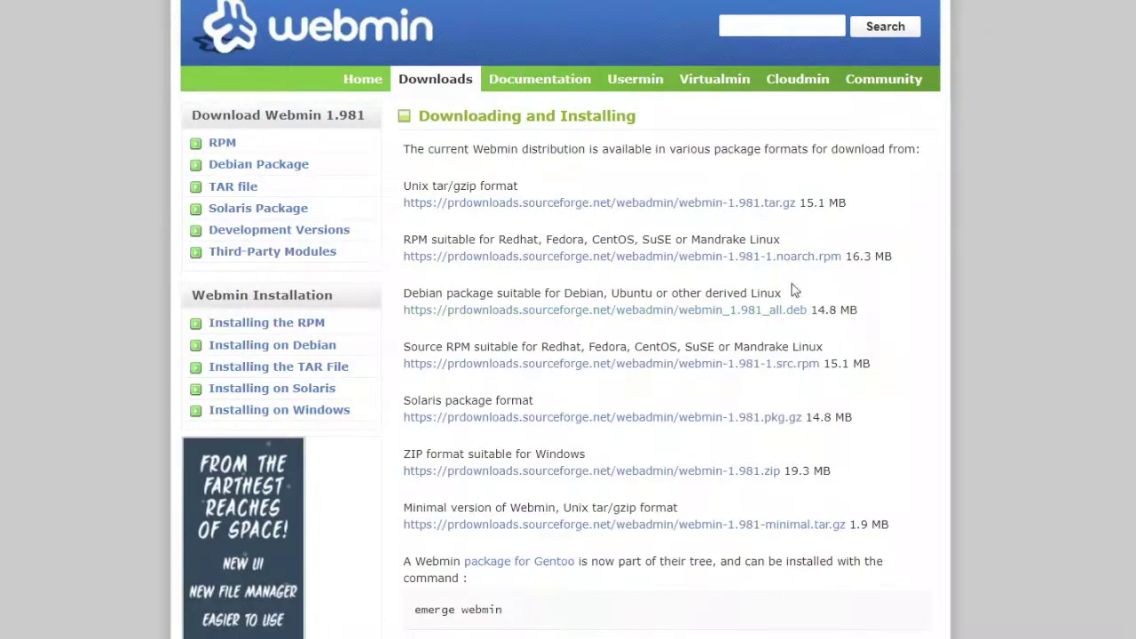
{"action": "right_click", "coordinate": [576, 210]}
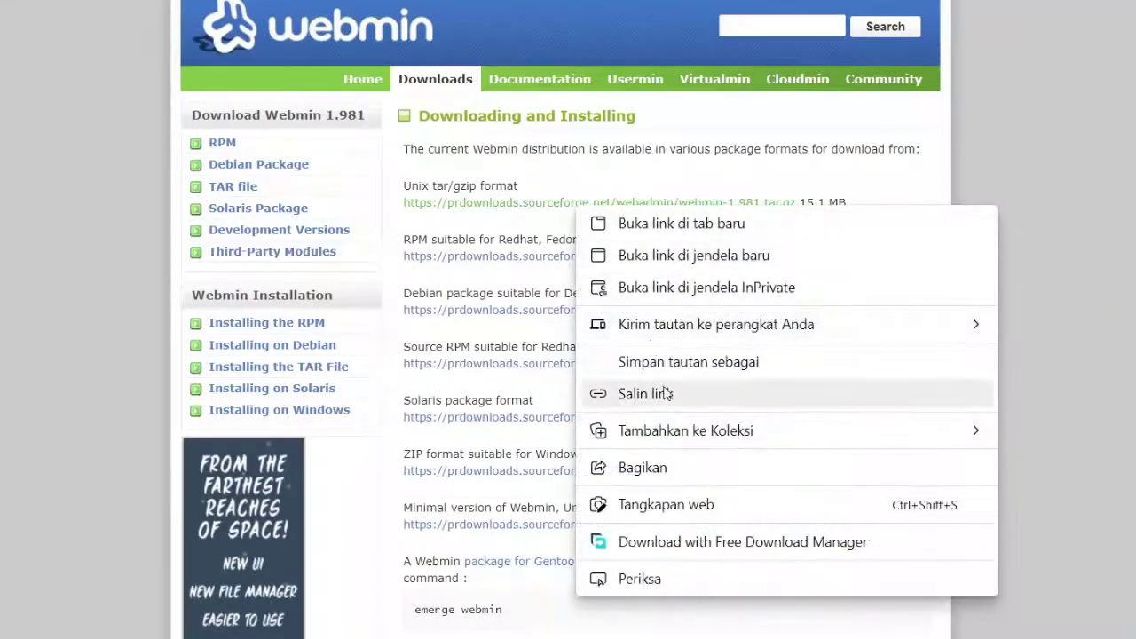
{"action": "left_click", "coordinate": [944, 393]}
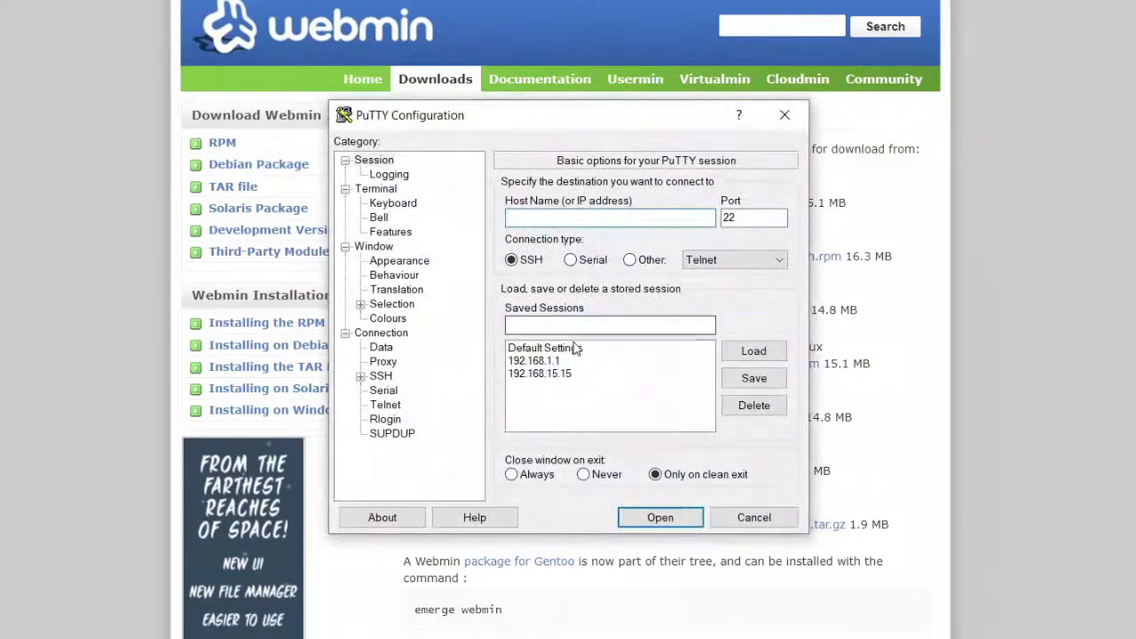
{"action": "left_click", "coordinate": [587, 348]}
{"action": "left_click", "coordinate": [612, 217]}
{"action": "type", "text": "1"}
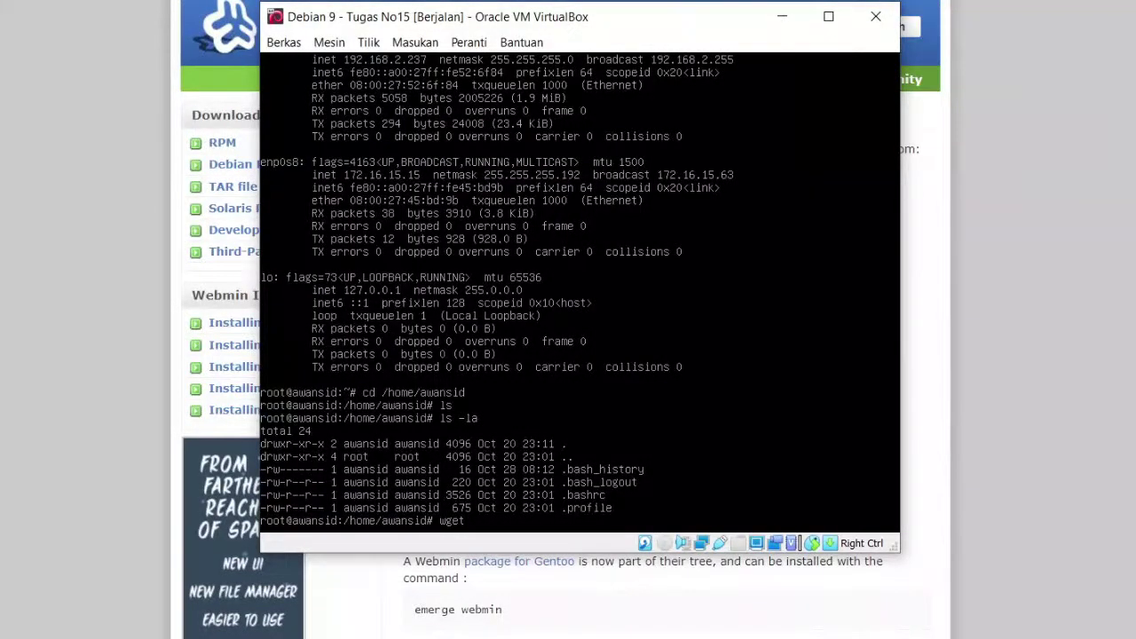
{"action": "left_click", "coordinate": [435, 41]}
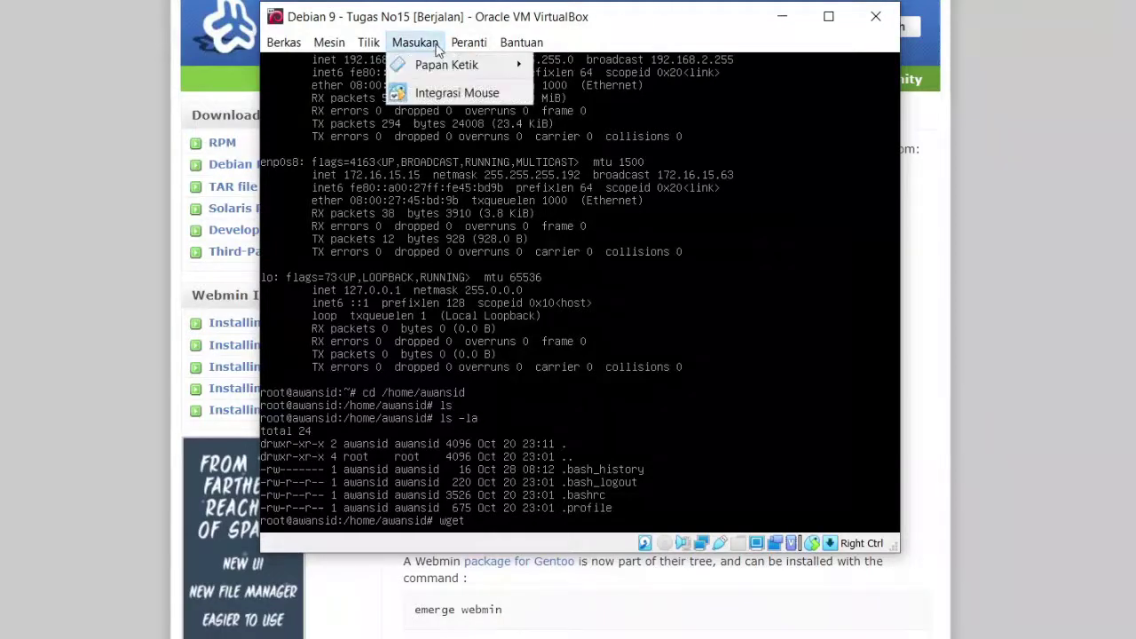
{"action": "mouse_move", "coordinate": [526, 44]}
{"action": "left_click", "coordinate": [621, 34]}
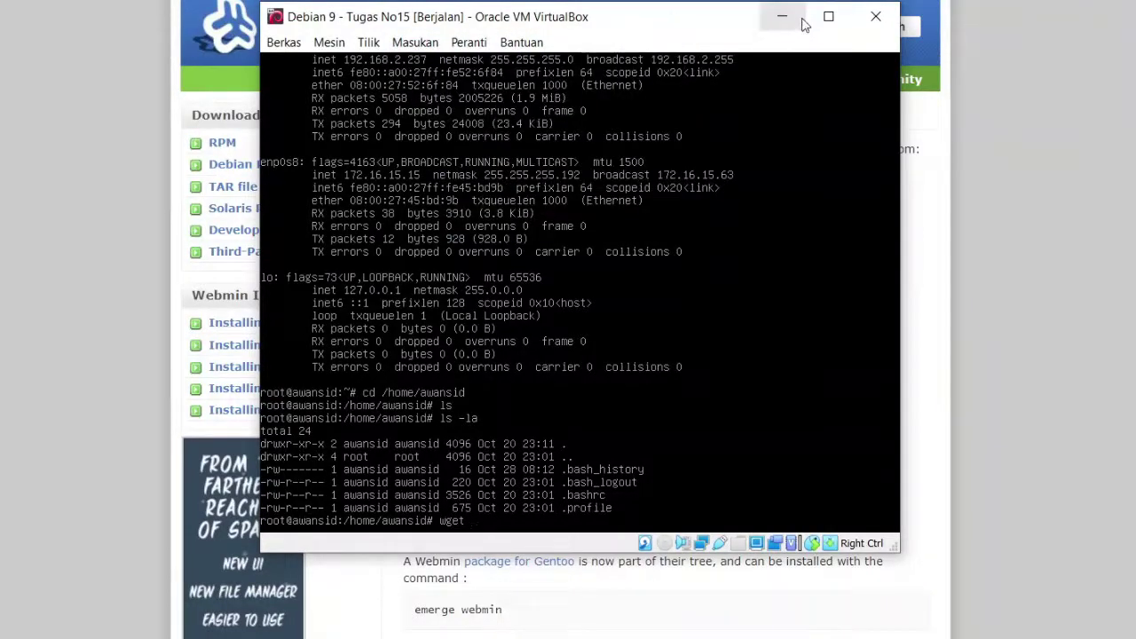
{"action": "left_click", "coordinate": [1109, 197]}
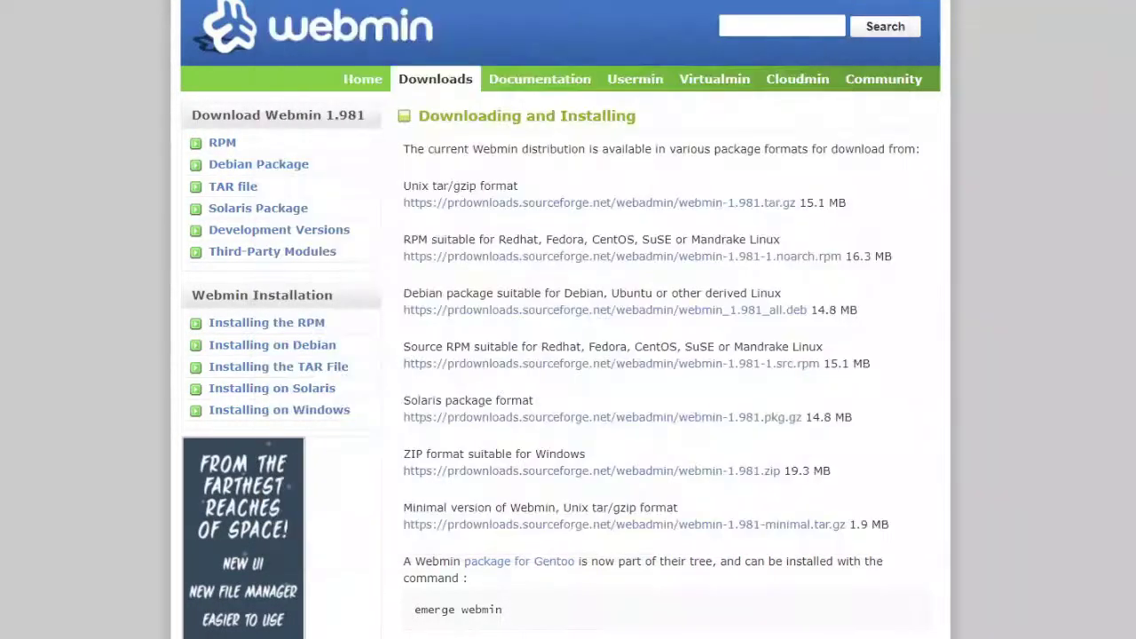
{"action": "key", "text": "alt+Tab"}
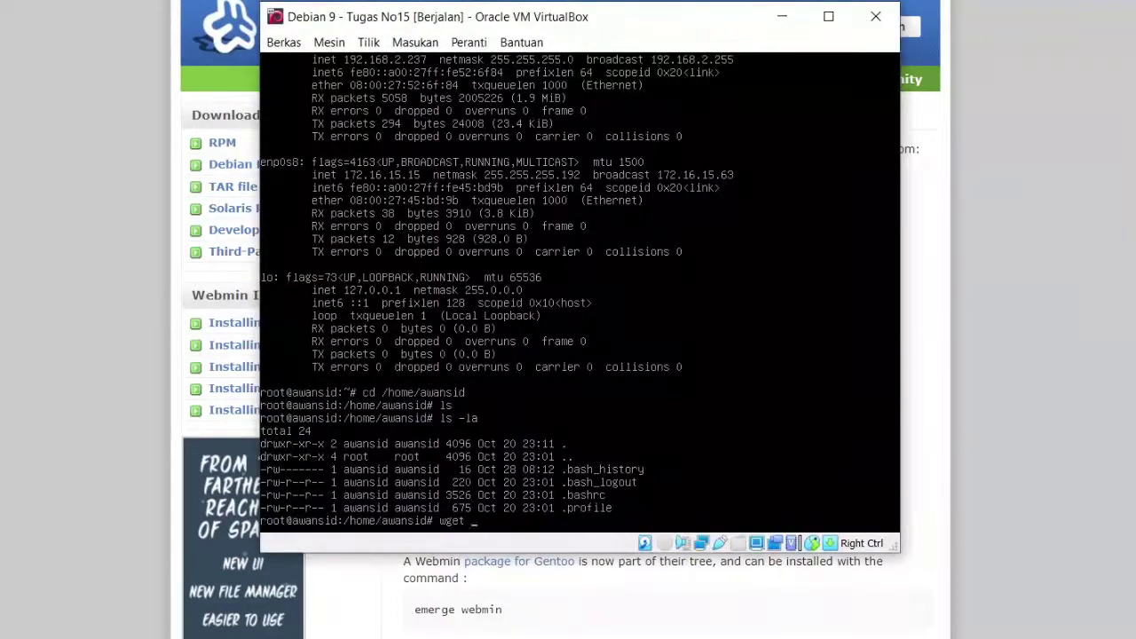
Close the PuTTY configuration and upload webmin-1.900.tar.gz from the local Downloads folder to /home/awansid with FileZilla
{"action": "left_click", "coordinate": [782, 15]}
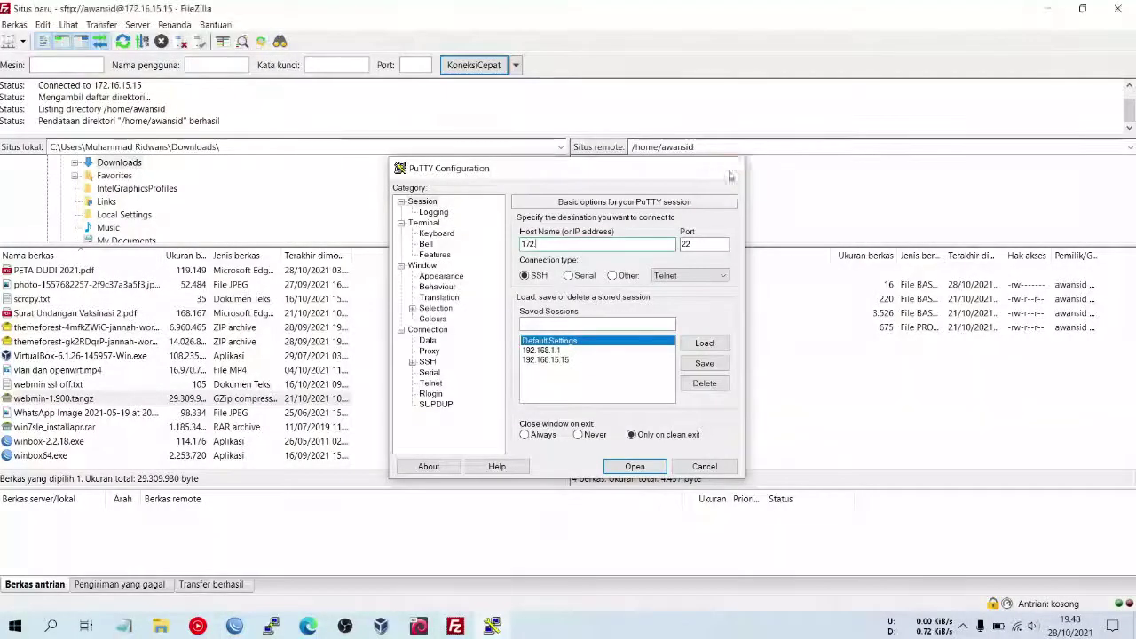
{"action": "left_click", "coordinate": [729, 171]}
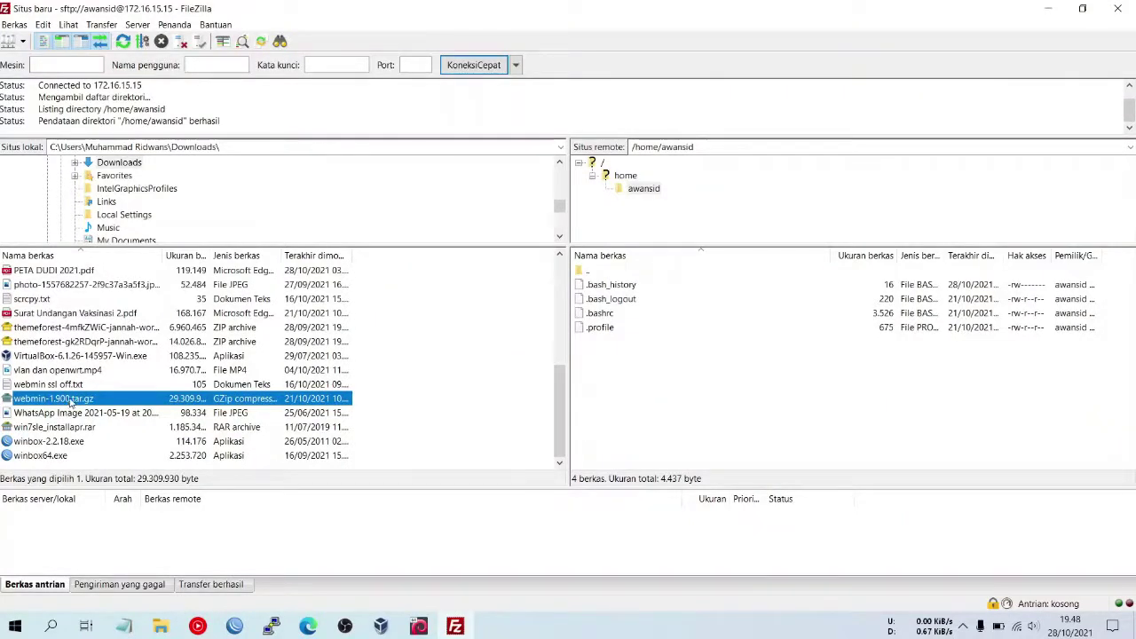
{"action": "left_click_drag", "start_coordinate": [71, 400], "coordinate": [128, 411]}
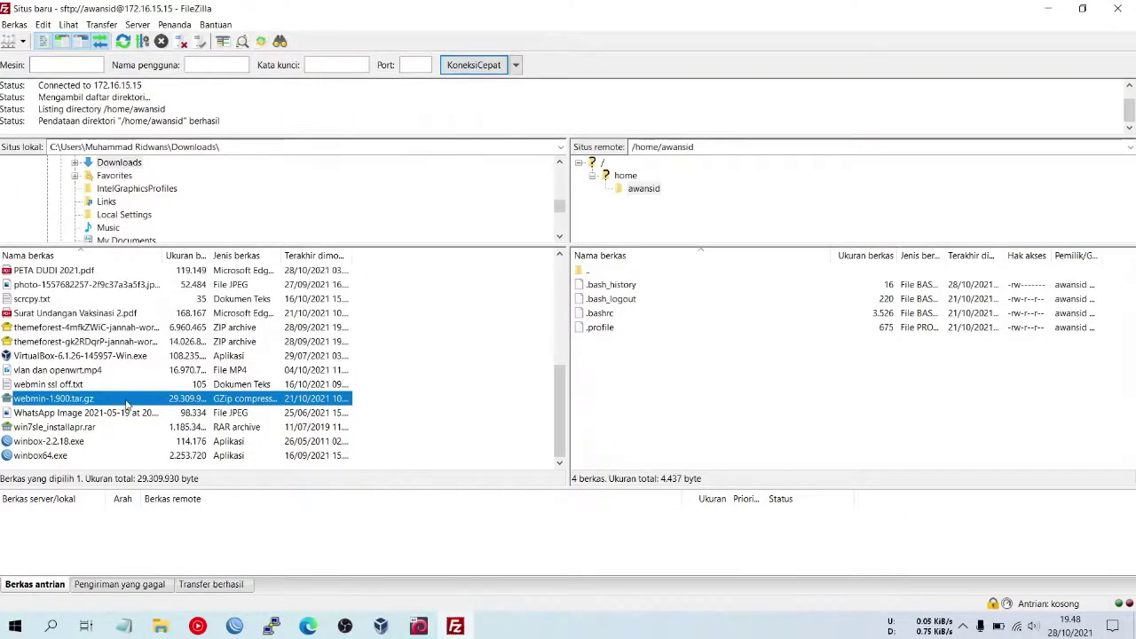
{"action": "right_click", "coordinate": [133, 395]}
{"action": "left_click", "coordinate": [160, 409]}
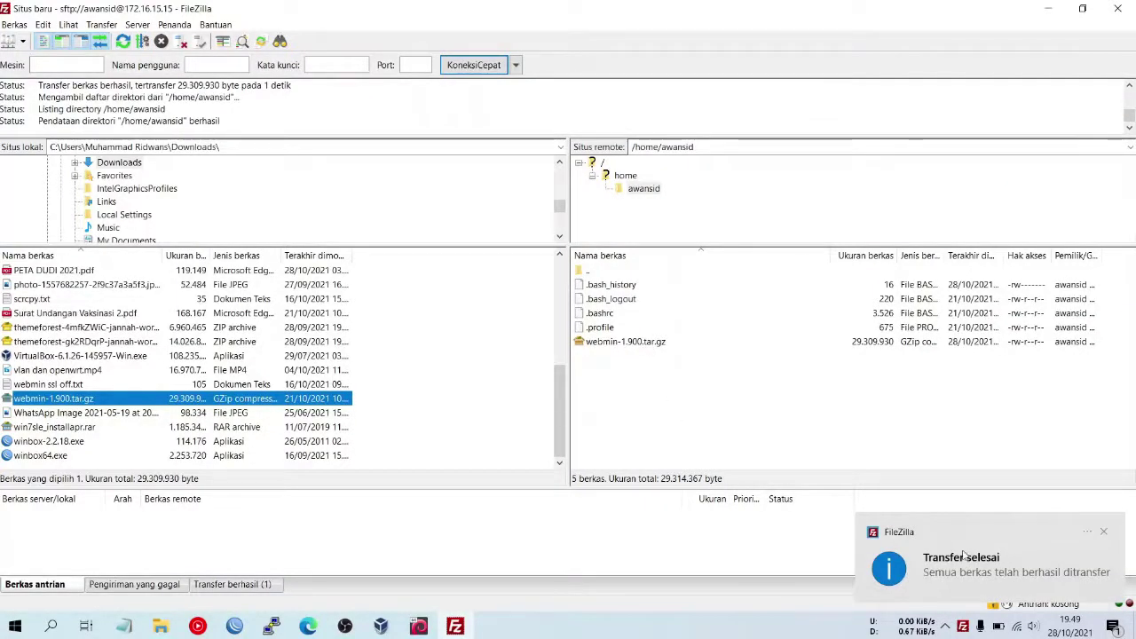
{"action": "left_click", "coordinate": [1103, 531]}
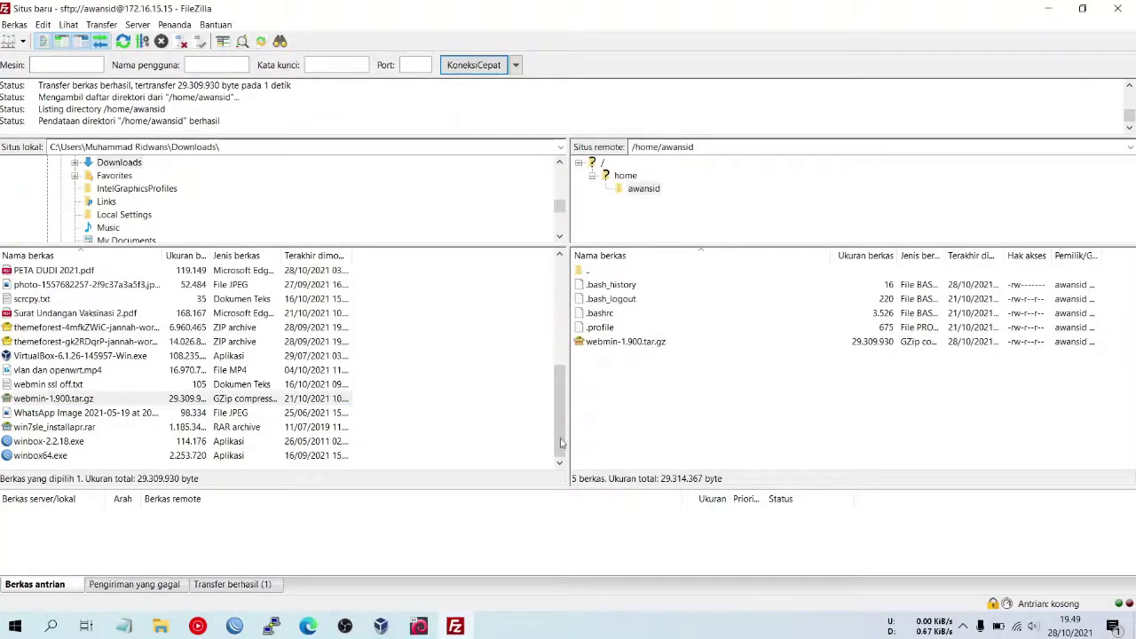
Switch to the Debian virtual machine and clear the unfinished wget command from the prompt
{"action": "left_click", "coordinate": [418, 626]}
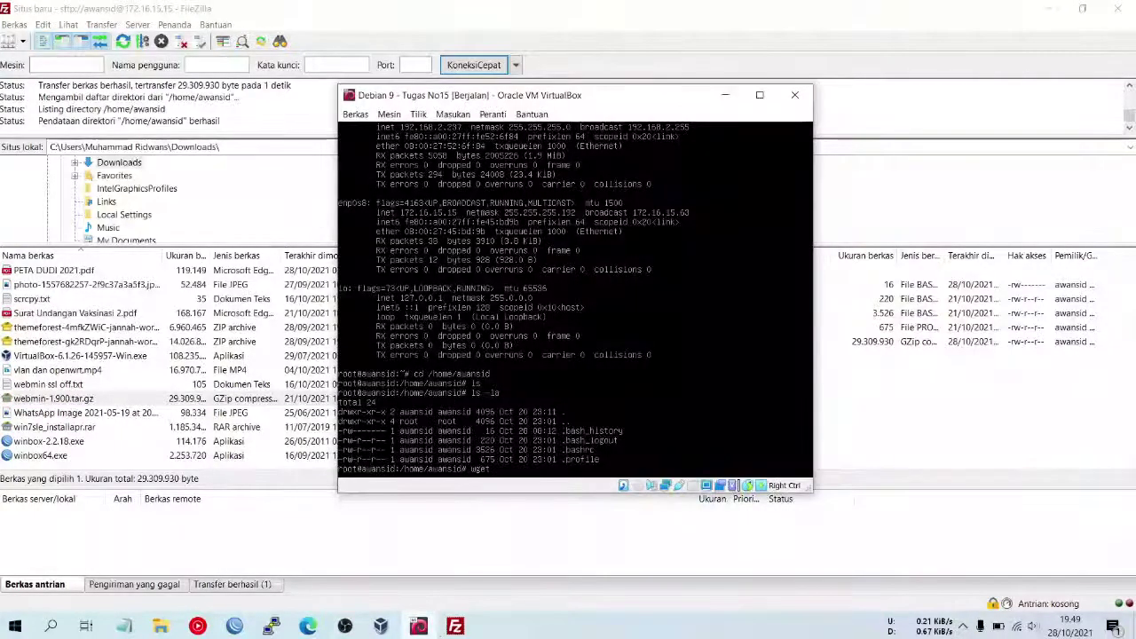
{"action": "mouse_move", "coordinate": [543, 101]}
{"action": "left_mouse_down"}
{"action": "mouse_move", "coordinate": [315, 97]}
{"action": "mouse_move", "coordinate": [263, 110]}
{"action": "left_mouse_up"}
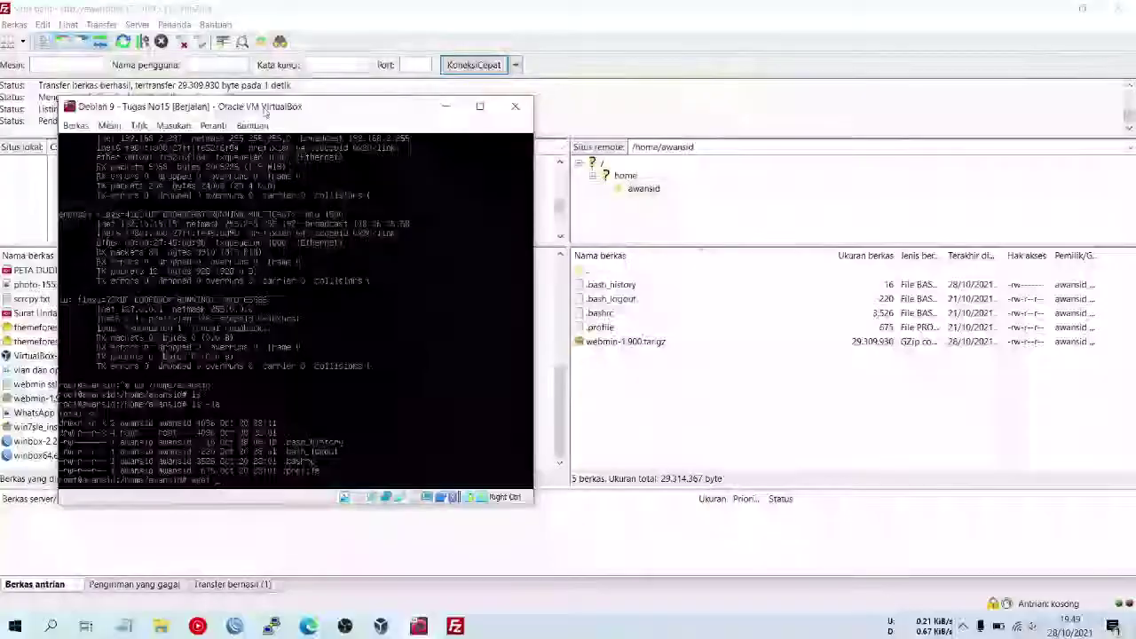
{"action": "key", "text": "BackSpace"}
{"action": "key", "text": "BackSpace"}
{"action": "key", "text": "BackSpace"}
{"action": "key", "text": "BackSpace"}
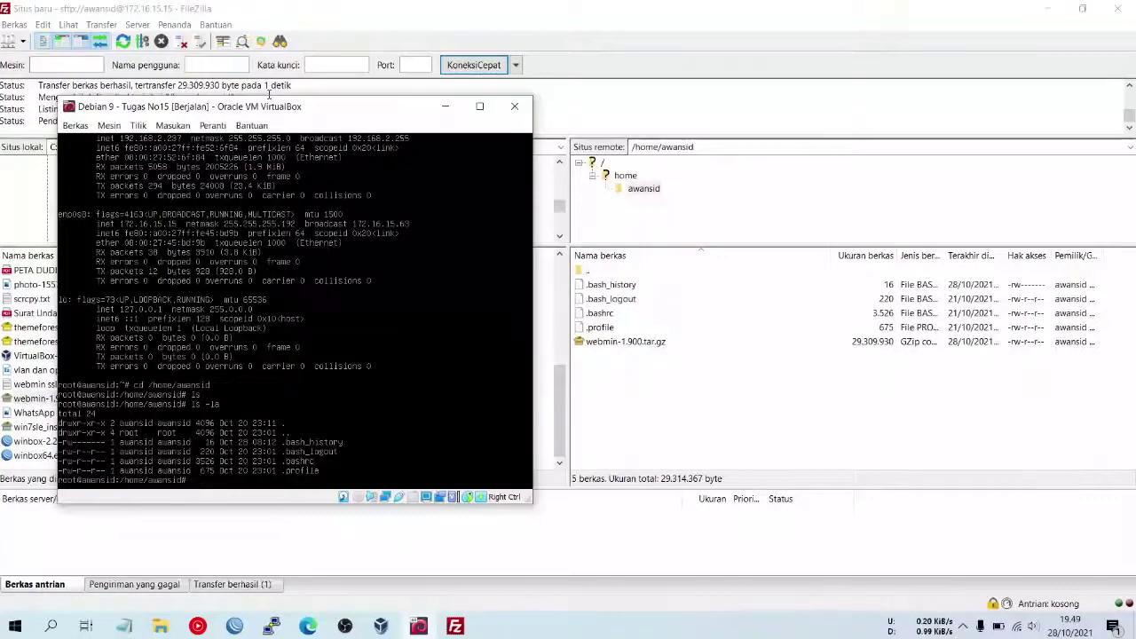
List the contents of /home/awansid with ls and ls -la to check for the uploaded archive
{"action": "type", "text": "ls -la"}
{"action": "key", "text": "Return"}
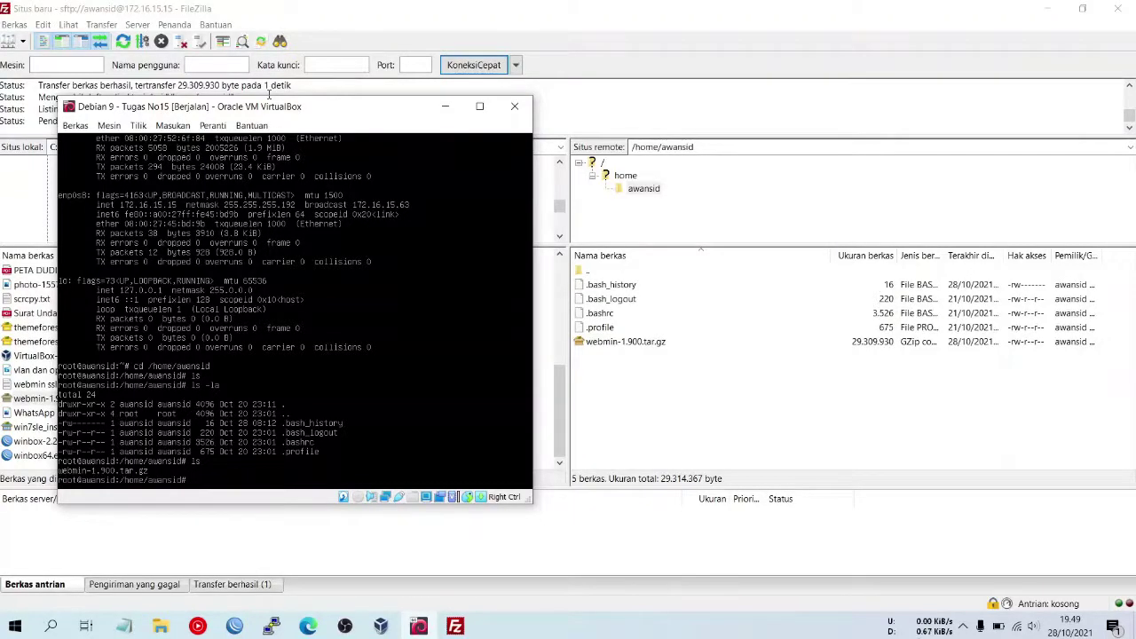
{"action": "type", "text": "ls"}
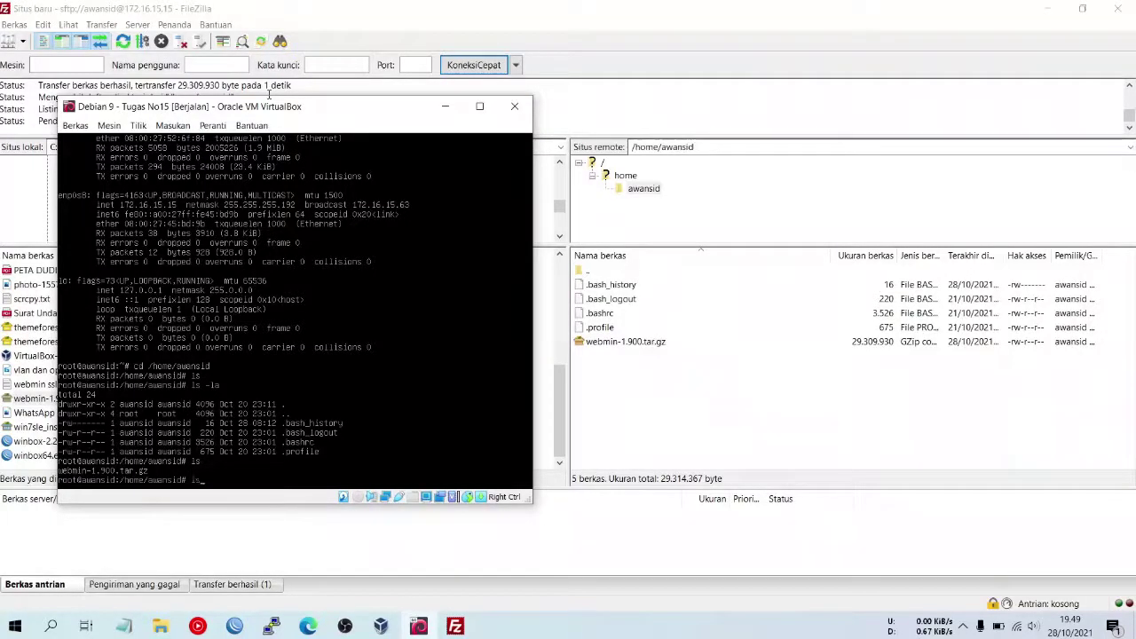
{"action": "type", "text": " -"}
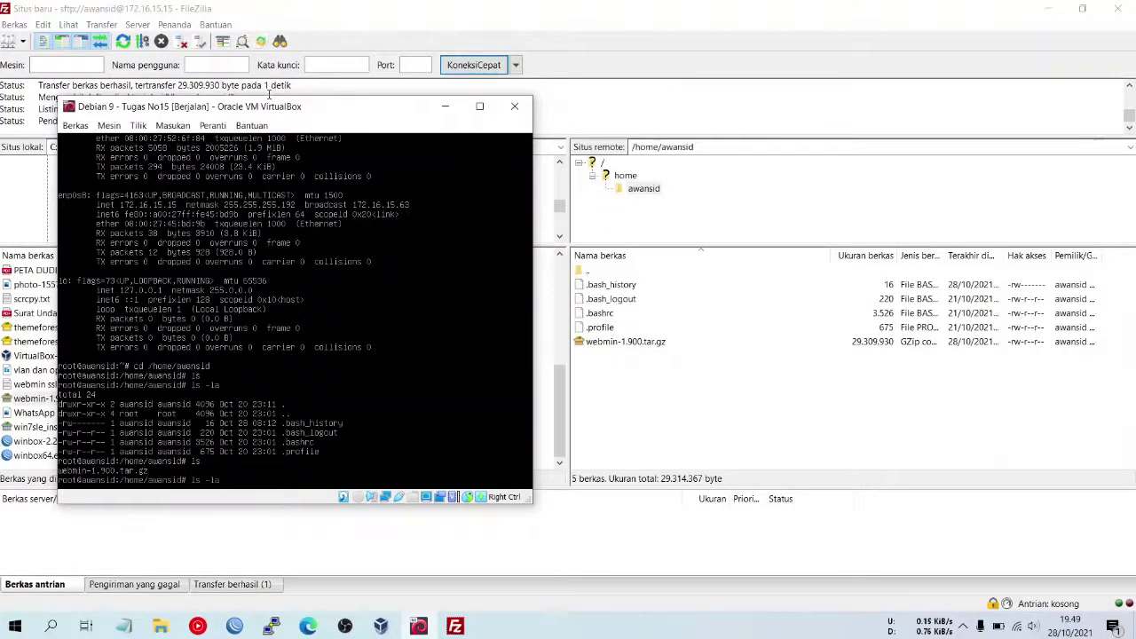
{"action": "type", "text": "la"}
{"action": "key", "text": "Return"}
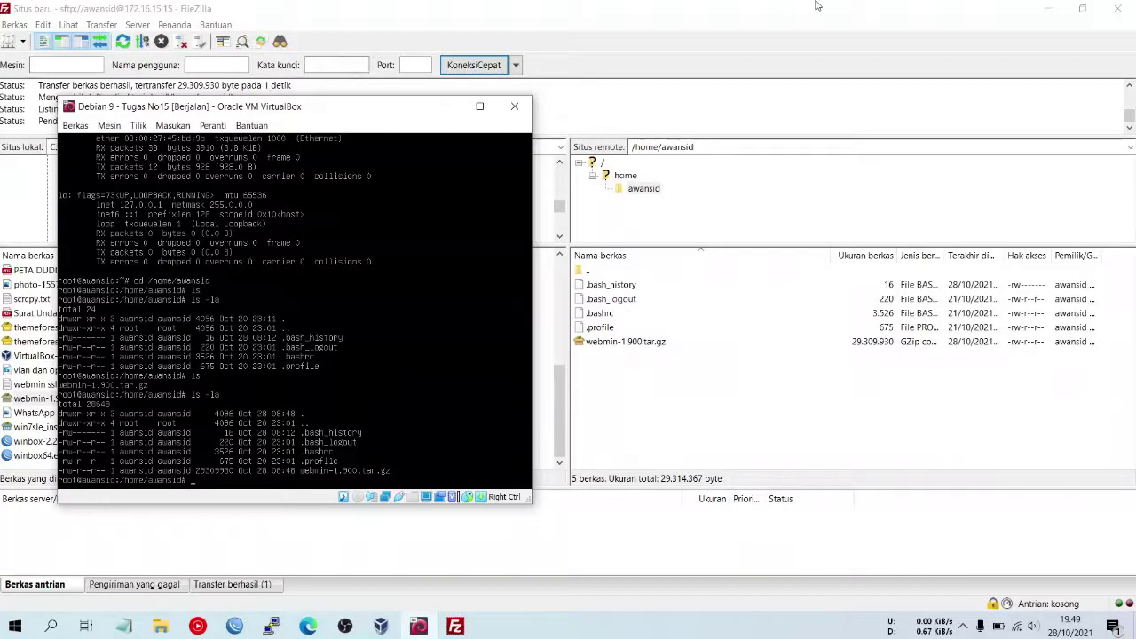
Minimize FileZilla and close the Downloads folder window, keeping the Debian virtual machine in the middle of the desktop
{"action": "left_click", "coordinate": [1049, 9]}
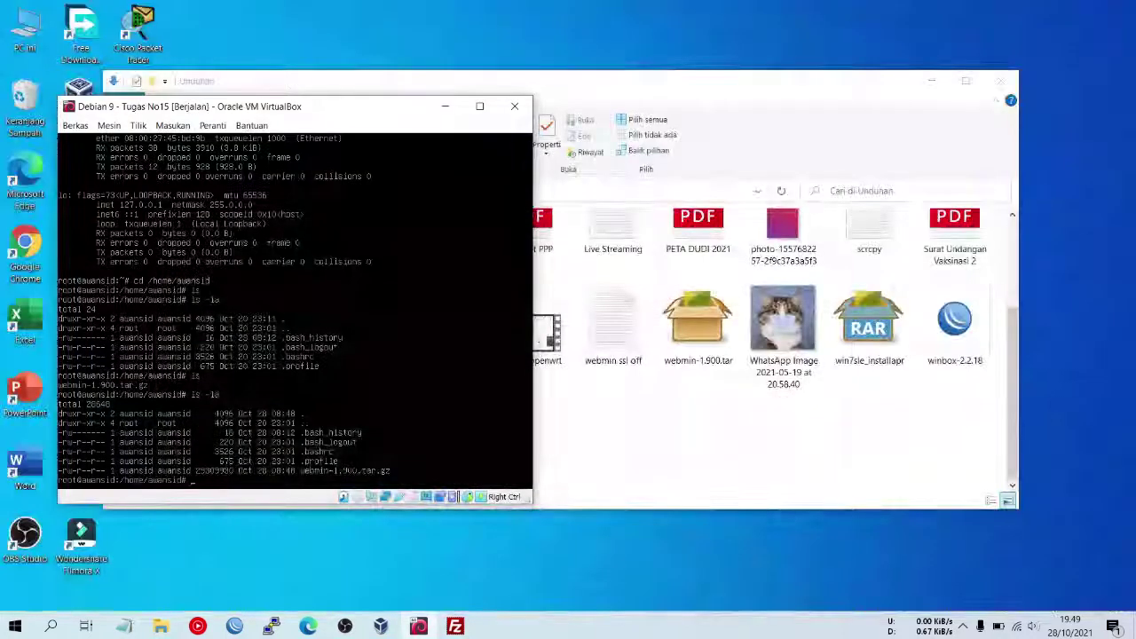
{"action": "left_click_drag", "start_coordinate": [321, 110], "coordinate": [598, 130]}
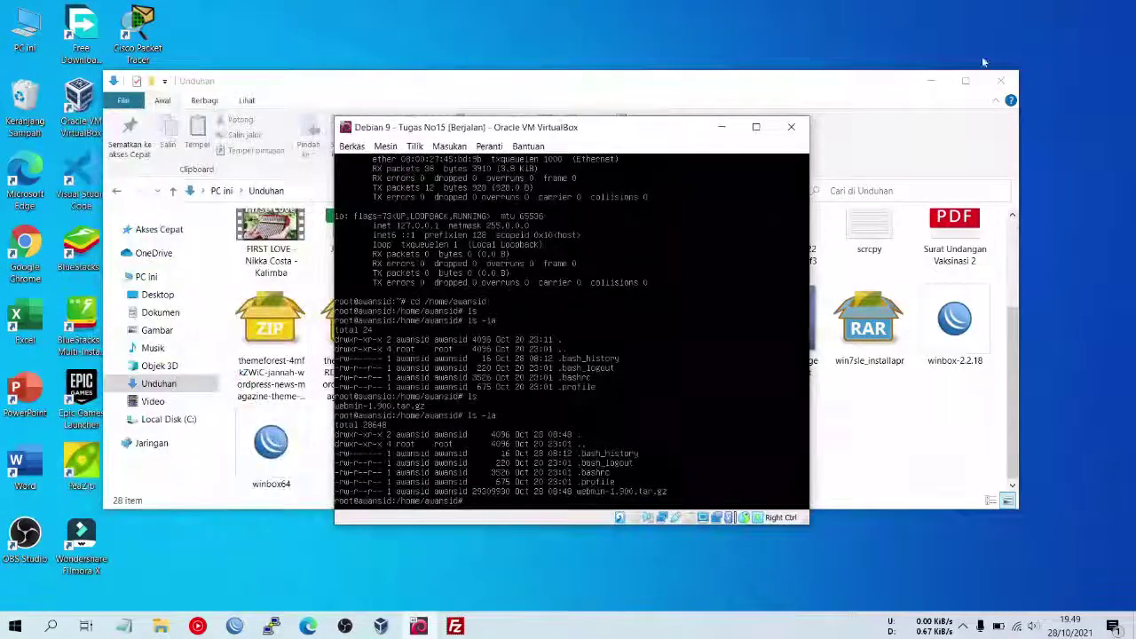
{"action": "left_click", "coordinate": [1000, 81]}
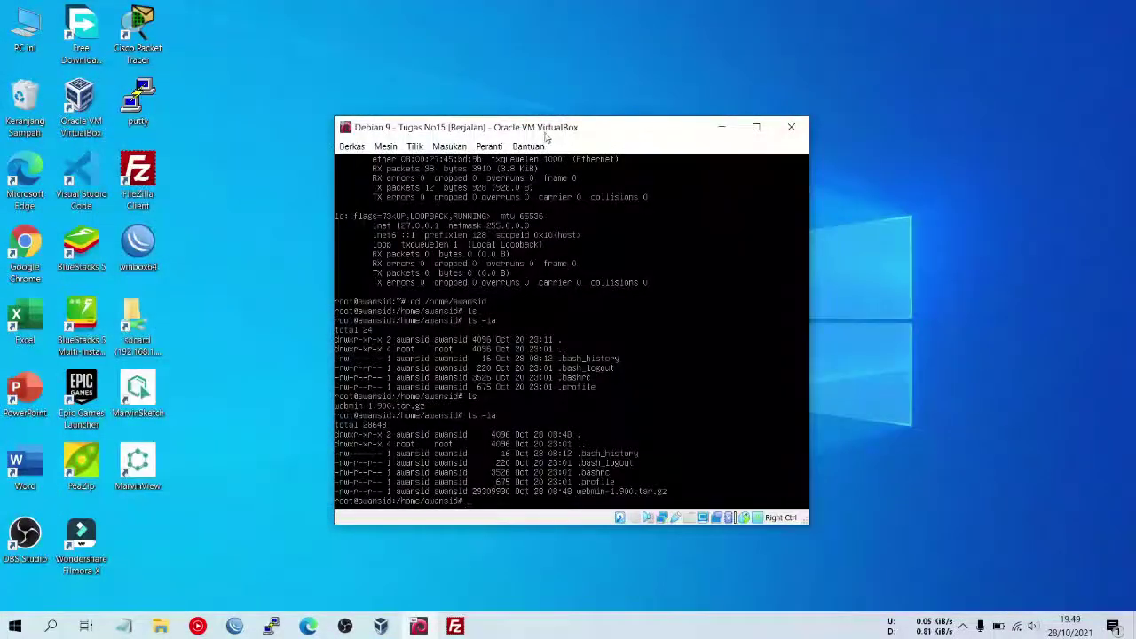
{"action": "left_click_drag", "start_coordinate": [545, 136], "coordinate": [551, 107]}
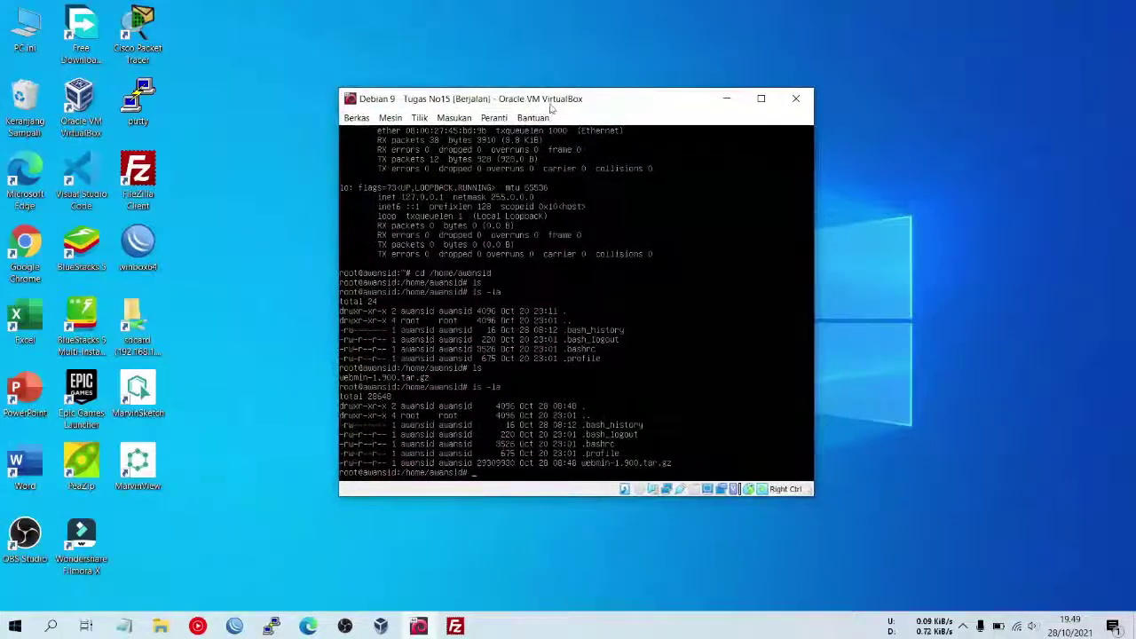
Switch to the browser and find the extraction and setup commands in the ternyatabegitu.com Webmin installation article
{"action": "left_click", "coordinate": [307, 625]}
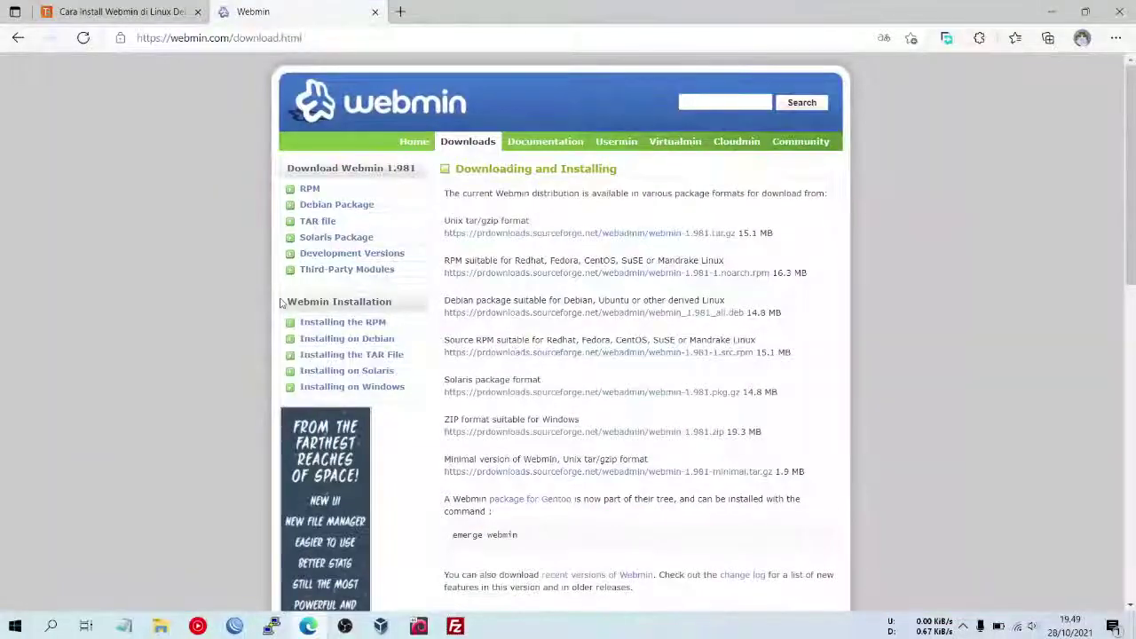
{"action": "left_click", "coordinate": [120, 11]}
{"action": "scroll", "coordinate": [268, 168], "scroll_direction": "down", "scroll_amount": 20}
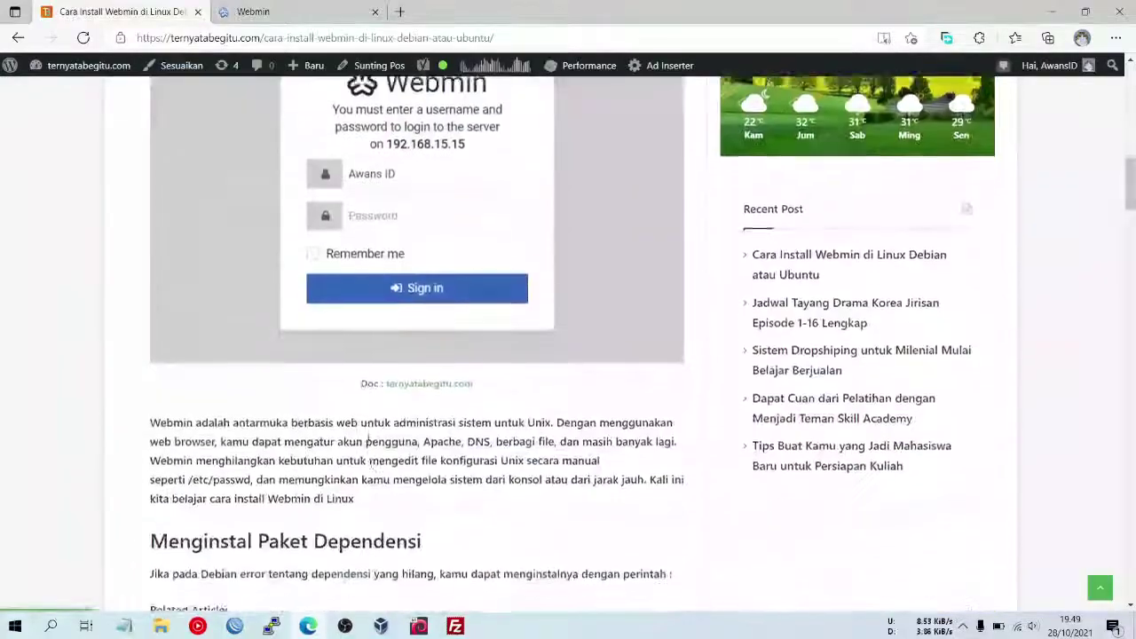
{"action": "scroll", "coordinate": [372, 456], "scroll_direction": "down", "scroll_amount": 4}
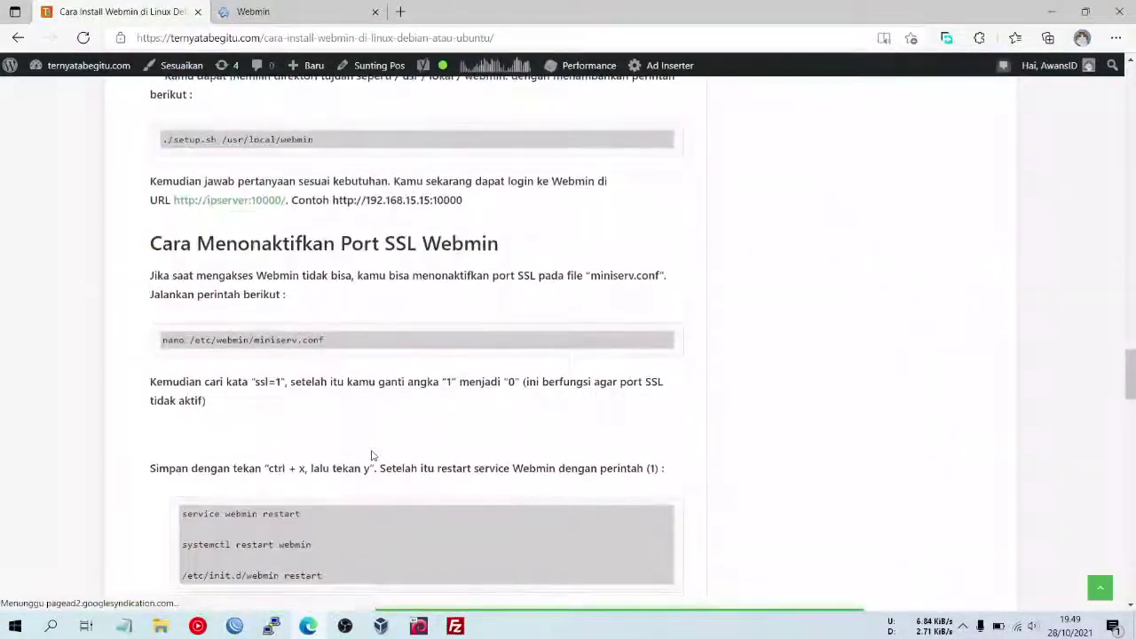
{"action": "scroll", "coordinate": [373, 455], "scroll_direction": "up", "scroll_amount": 4}
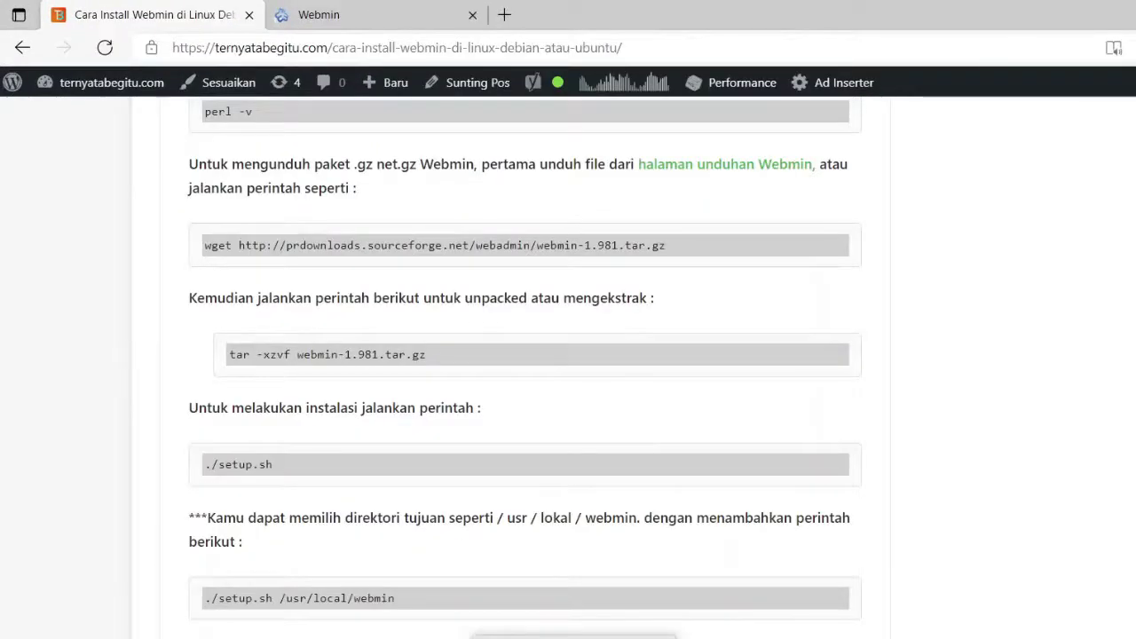
Place the Debian virtual machine beside the article and extract webmin-1.900.tar.gz with tar -xzvf
{"action": "left_click", "coordinate": [638, 632]}
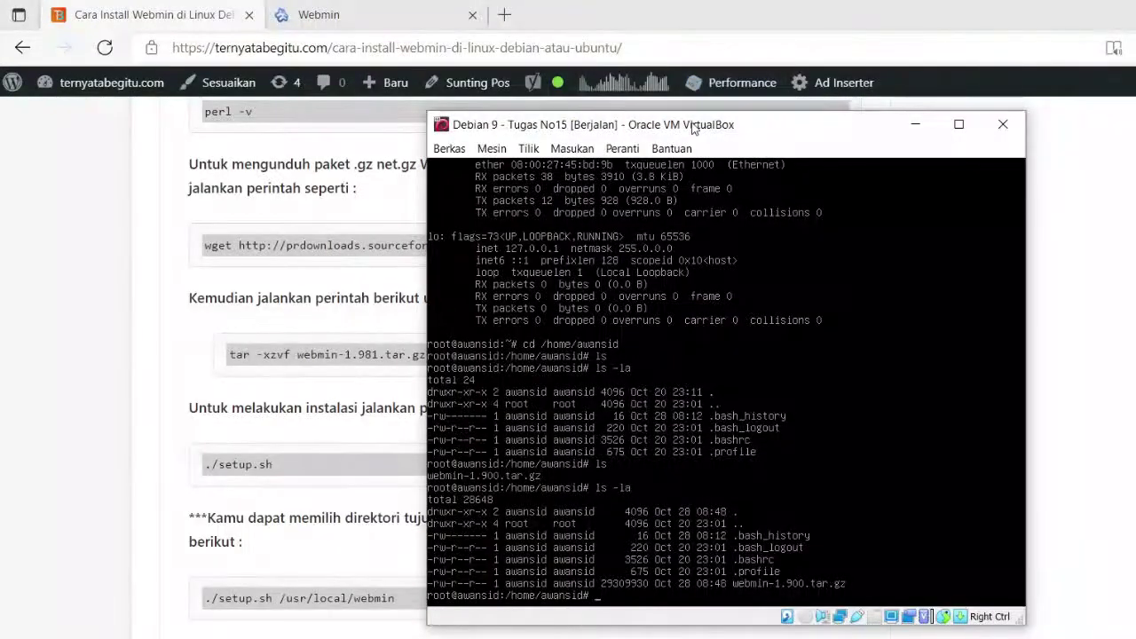
{"action": "left_click_drag", "start_coordinate": [760, 127], "coordinate": [879, 140]}
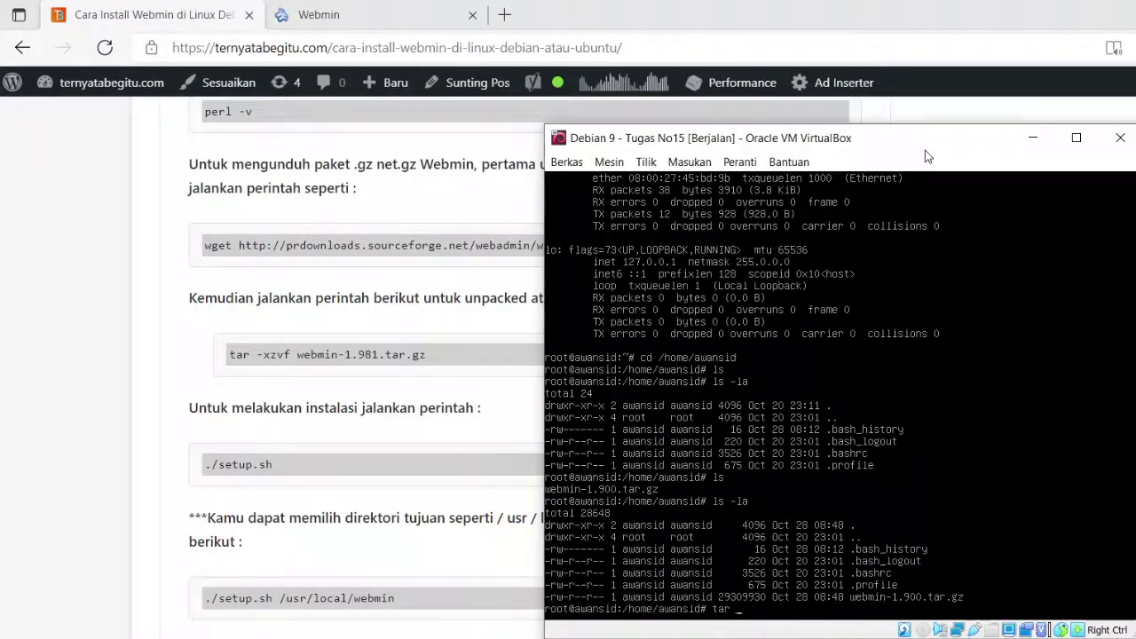
{"action": "type", "text": "-x"}
{"action": "type", "text": "z"}
{"action": "type", "text": "vf"}
{"action": "type", "text": "min"}
{"action": "key", "text": "Tab"}
{"action": "key", "text": "Return"}
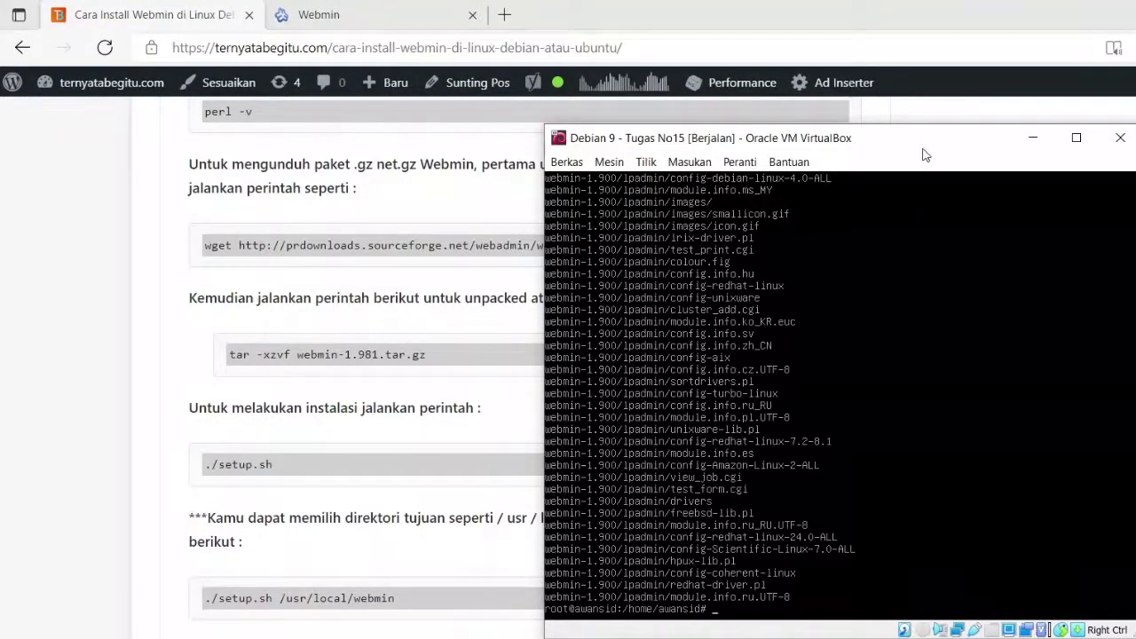
List the home folder with ls and change into the extracted webmin-1.900 directory
{"action": "key", "text": "Return"}
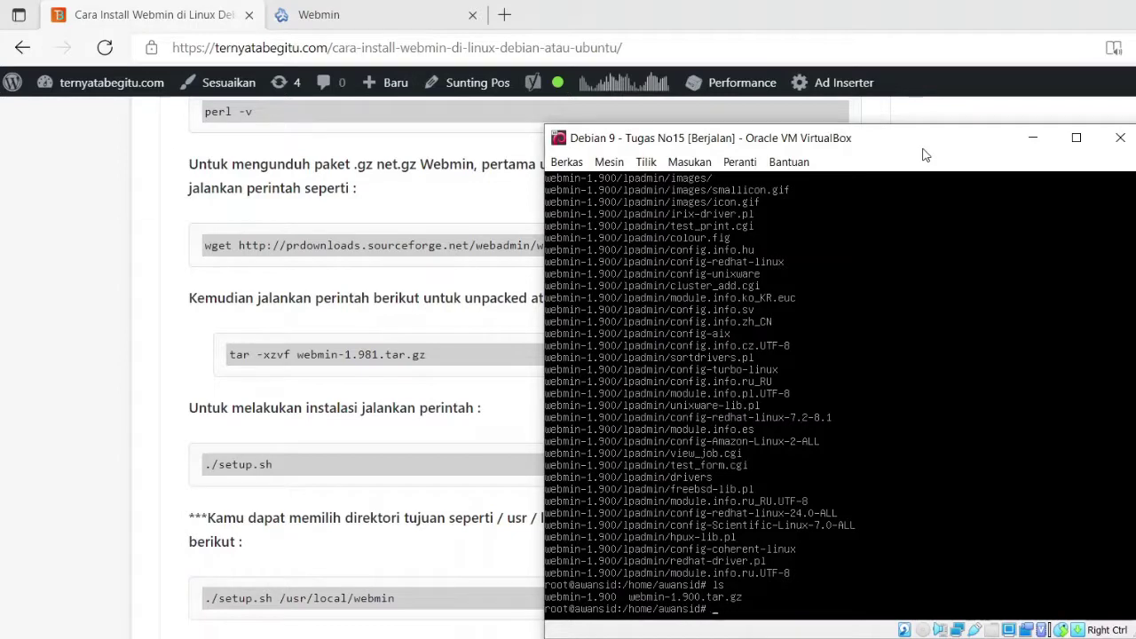
{"action": "type", "text": "cd we"}
{"action": "key", "text": "Tab"}
{"action": "type", "text": "/"}
{"action": "key", "text": "Return"}
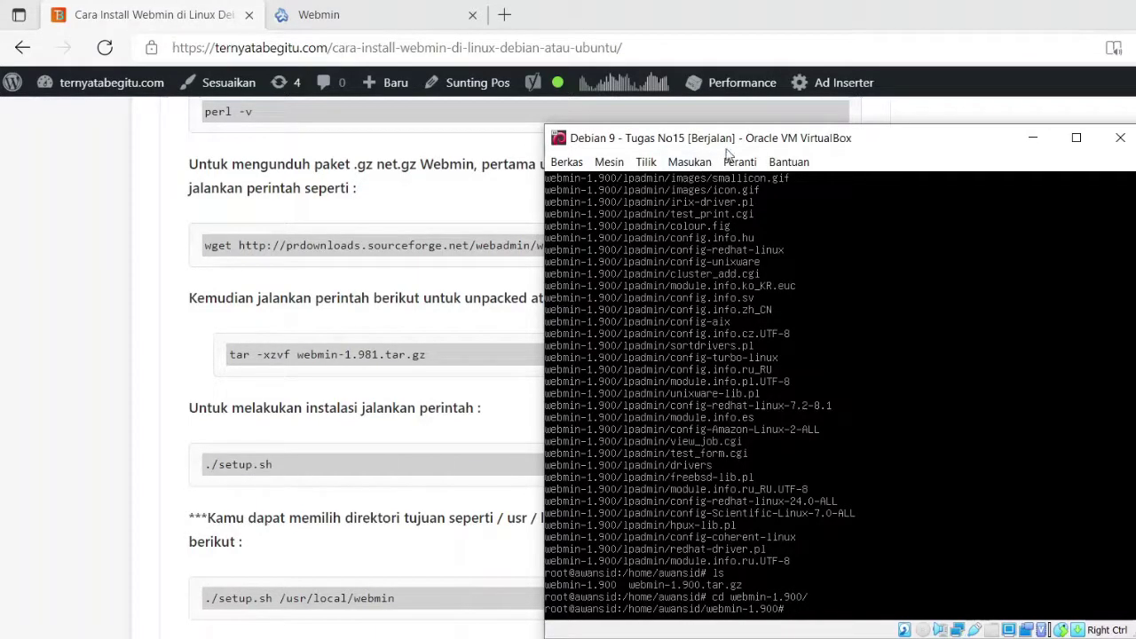
Check the article's optional target directory, and run ./setup.sh without a destination path to start the Webmin setup
{"action": "type", "text": "./setup.sh"}
{"action": "left_click", "coordinate": [401, 544]}
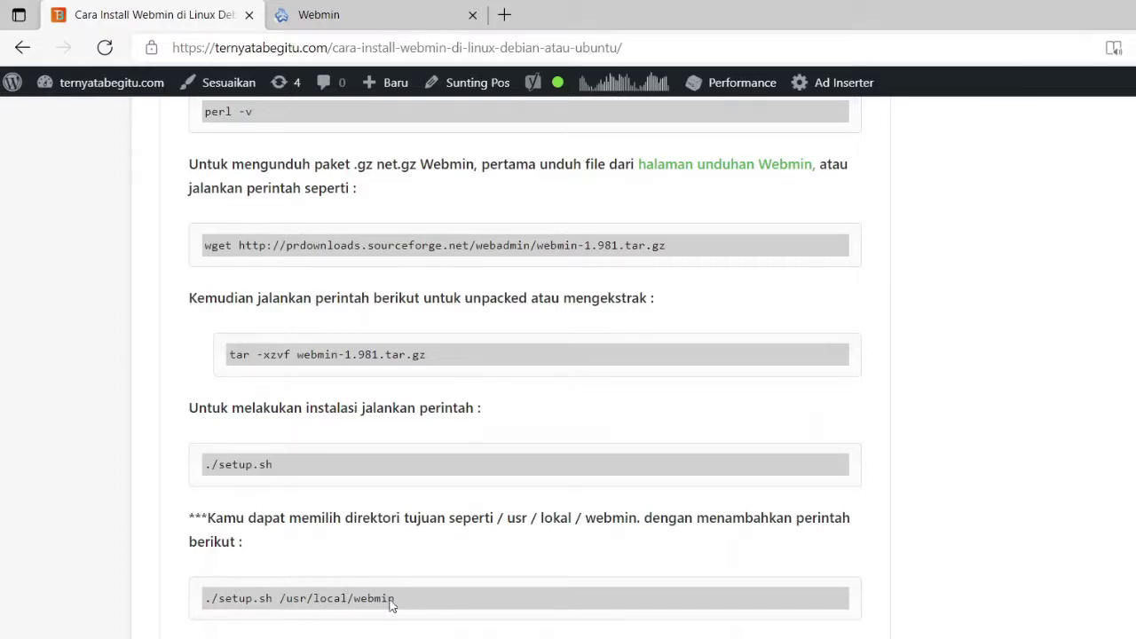
{"action": "key", "text": "alt+Tab"}
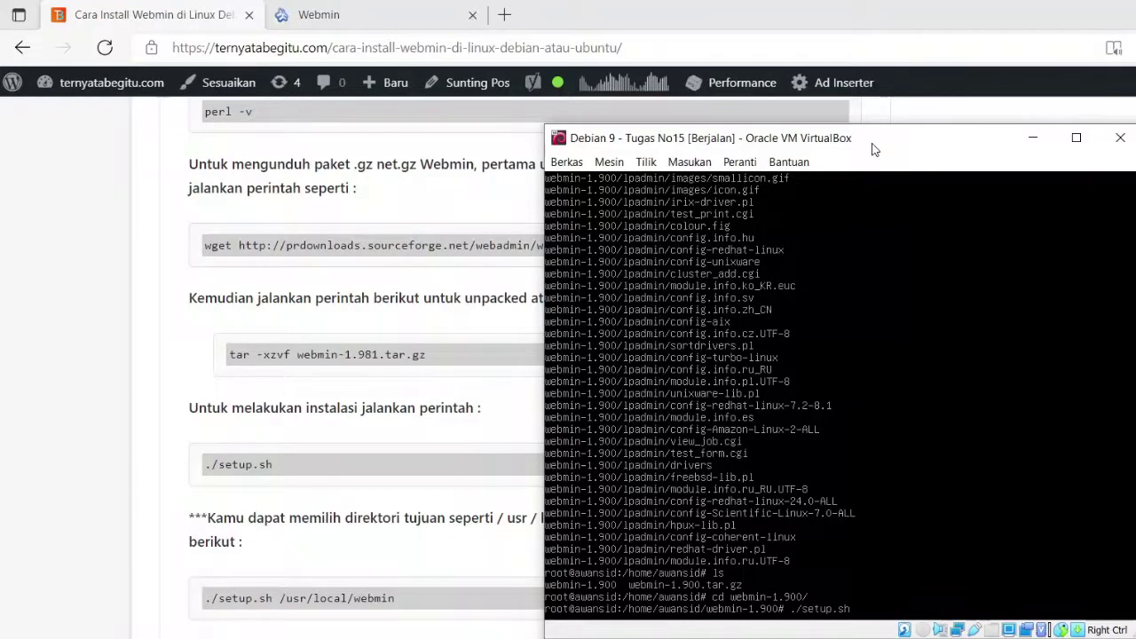
{"action": "type", "text": "/"}
{"action": "type", "text": "usr"}
{"action": "key", "text": "BackSpace"}
{"action": "key", "text": "BackSpace"}
{"action": "key", "text": "BackSpace"}
{"action": "key", "text": "BackSpace"}
{"action": "key", "text": "Return"}
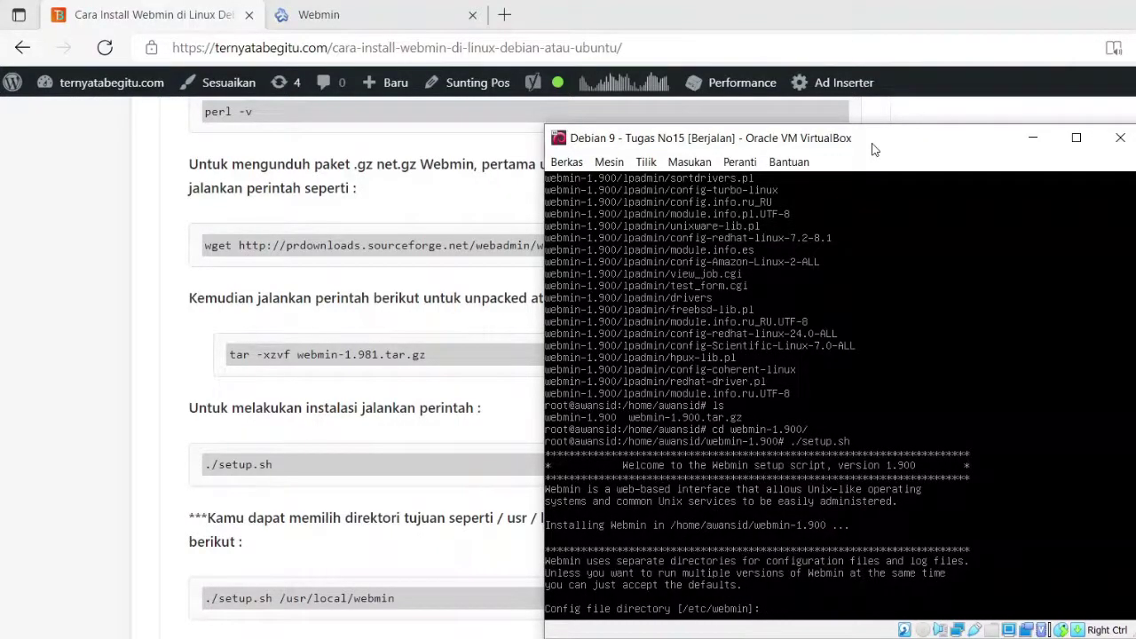
Accept the default config directory /etc/webmin, log directory /var/webmin and Perl path /usr/bin/perl in the setup script
{"action": "key", "text": "Return"}
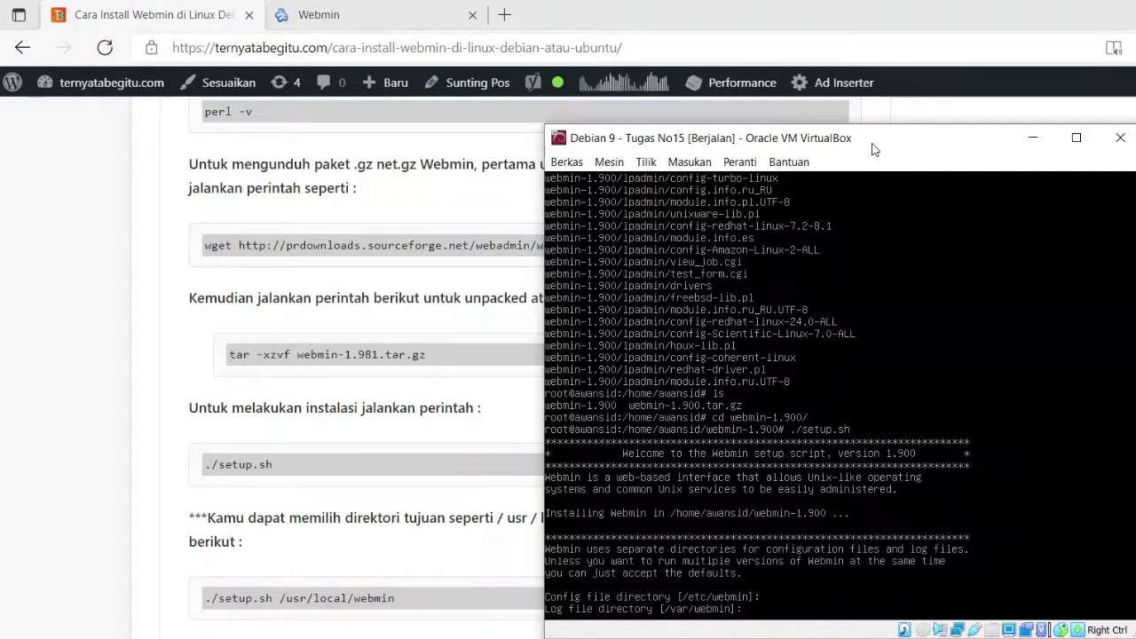
{"action": "key", "text": "Return"}
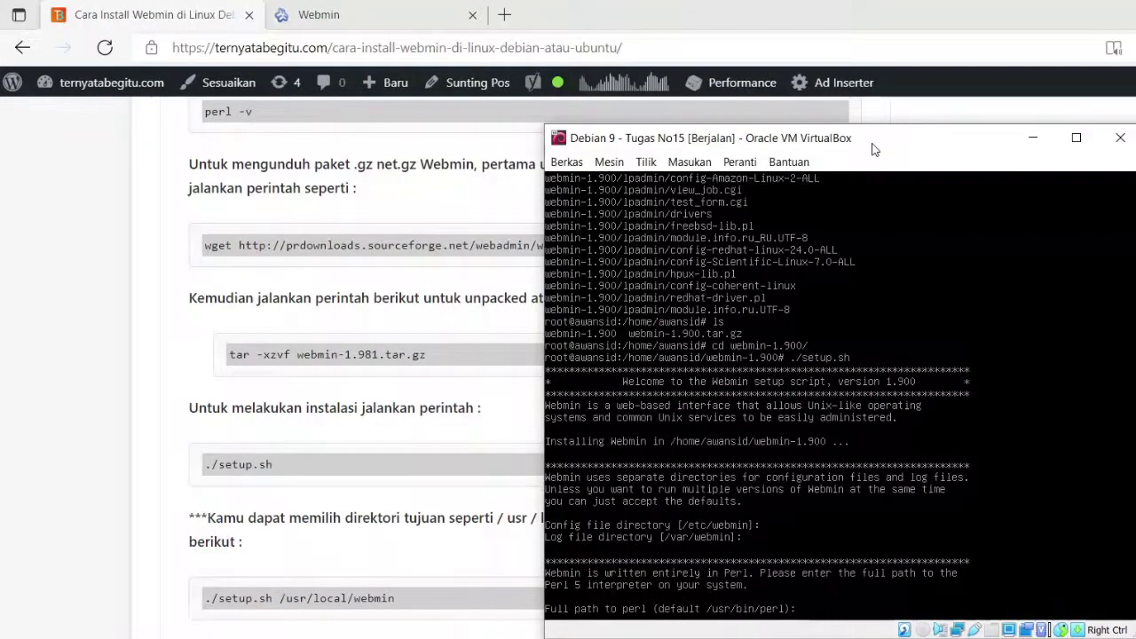
{"action": "key", "text": "Return"}
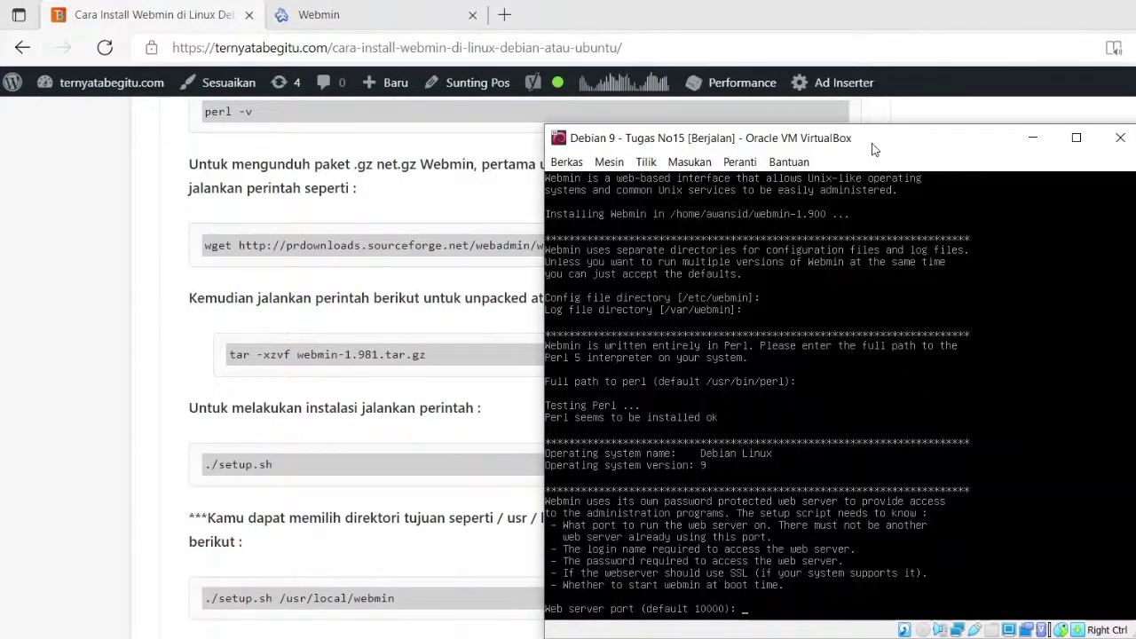
Accept the default web server port 10000 and login name admin in the Webmin setup, and submit and confirm the login password
{"action": "key", "text": "Return"}
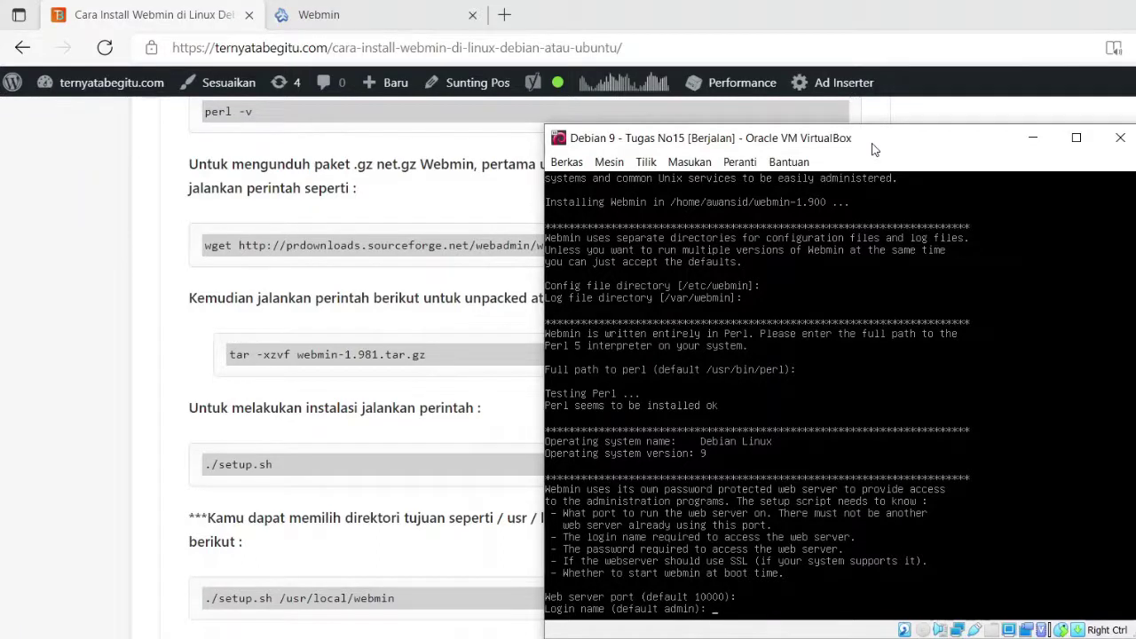
{"action": "key", "text": "Return"}
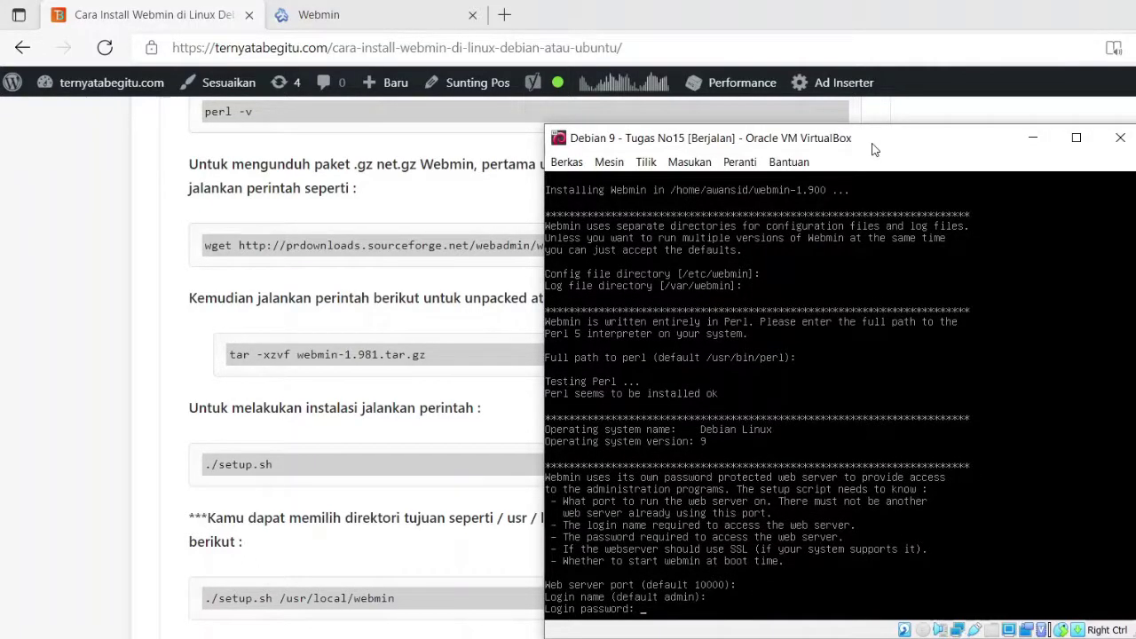
{"action": "key", "text": "Return"}
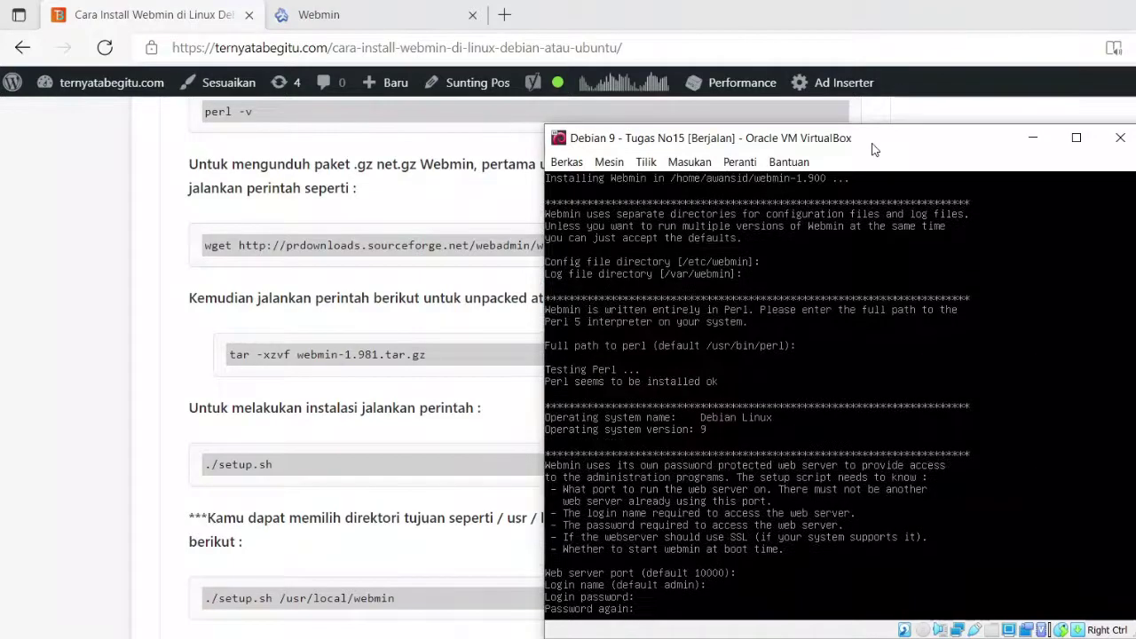
{"action": "key", "text": "Return"}
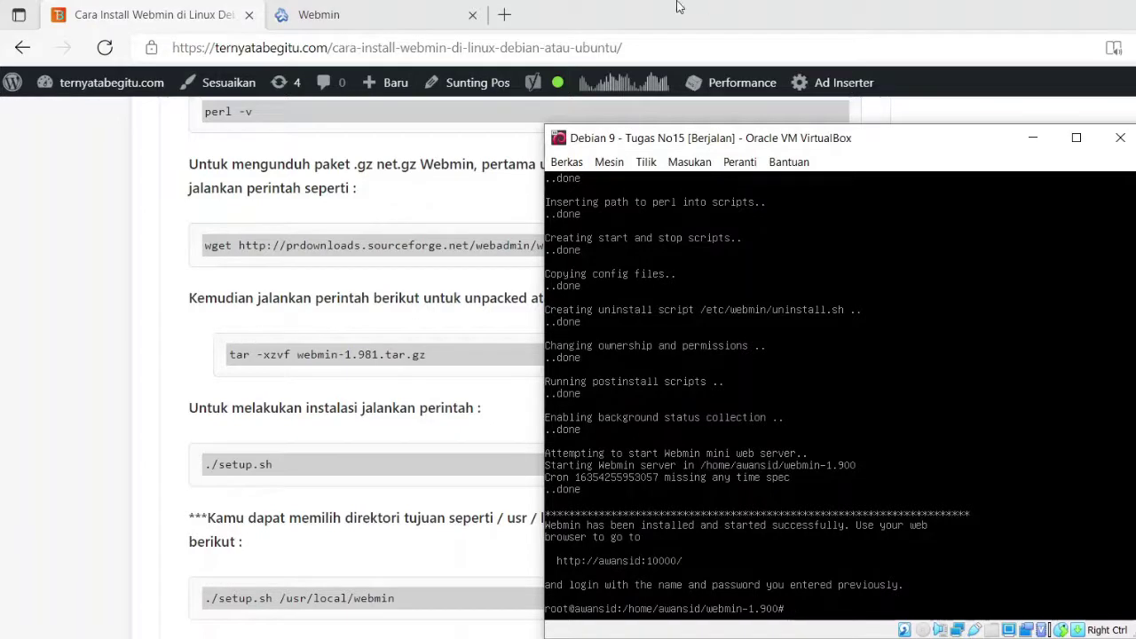
Open a new browser tab, and ping the Debian server at 172.16.15.15 from a Command Prompt, stopping the ping early
{"action": "left_click", "coordinate": [505, 15]}
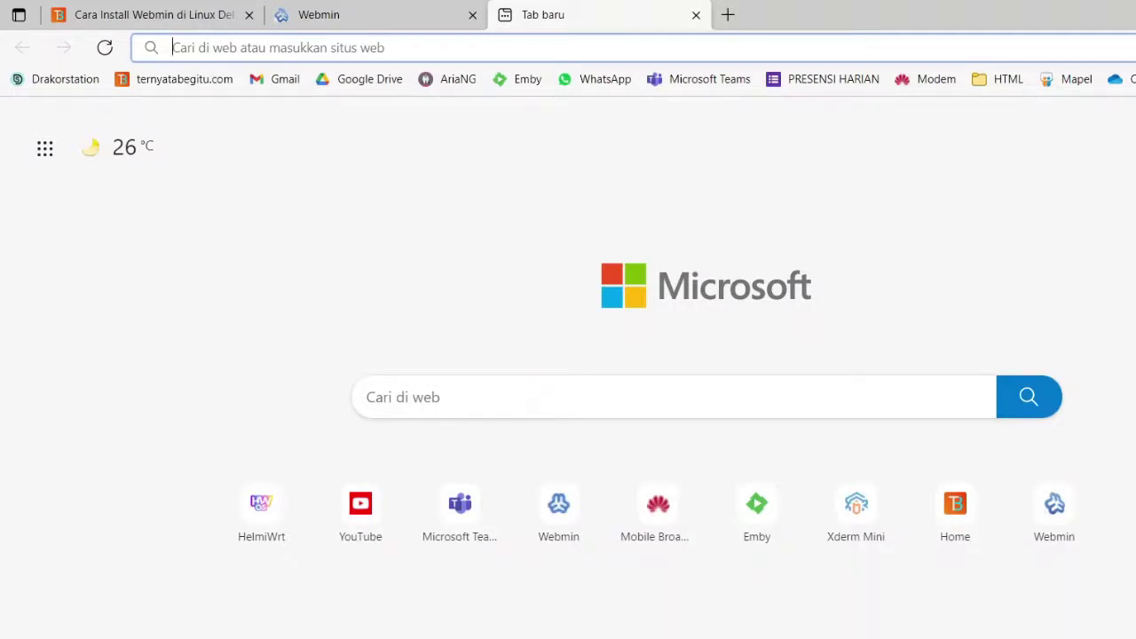
{"action": "key", "text": "super"}
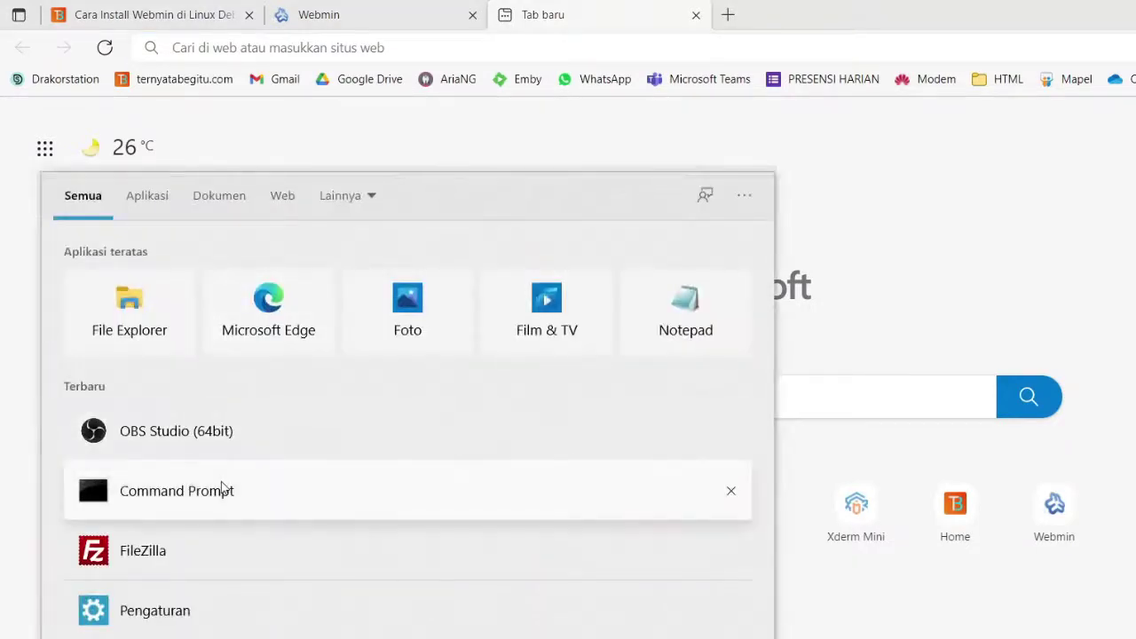
{"action": "left_click", "coordinate": [222, 486]}
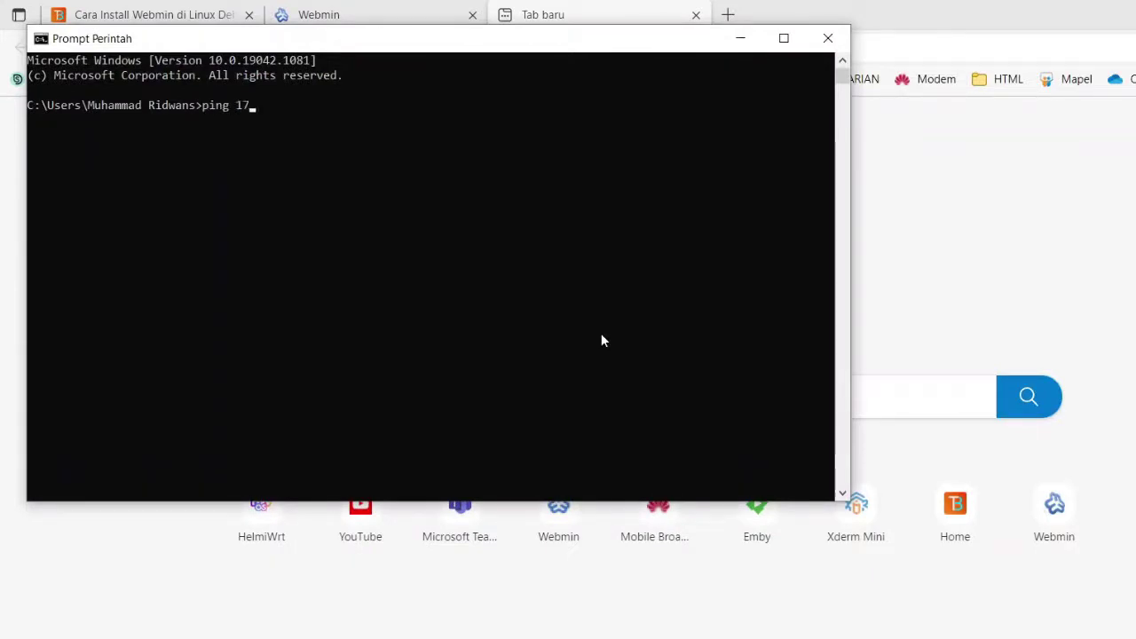
{"action": "type", "text": "ping 172.16.15.15"}
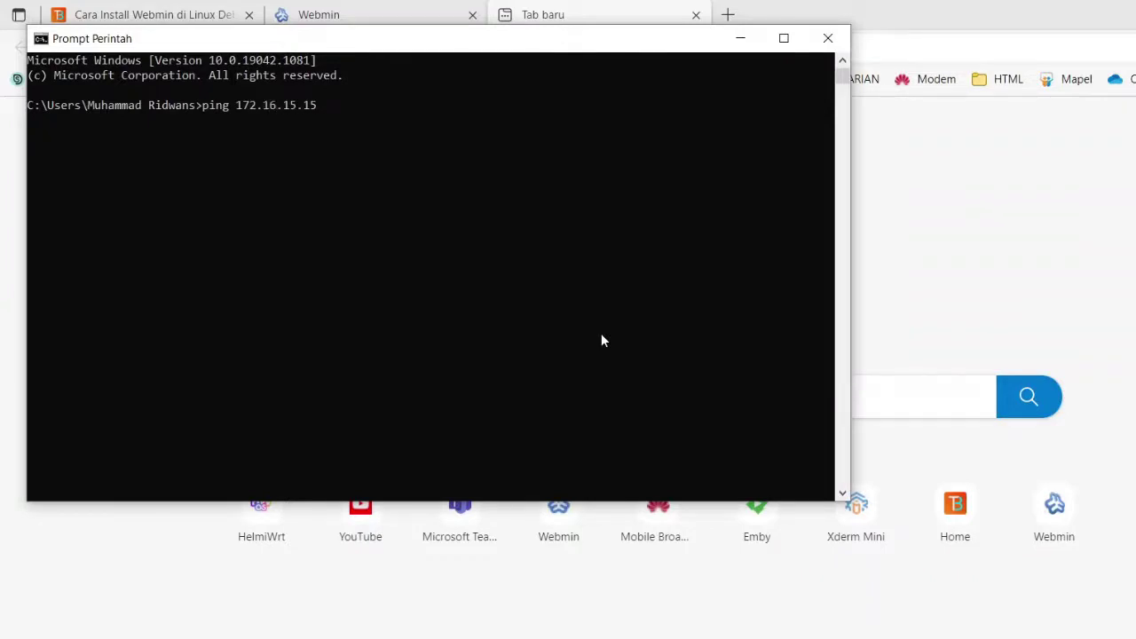
{"action": "key", "text": "Return"}
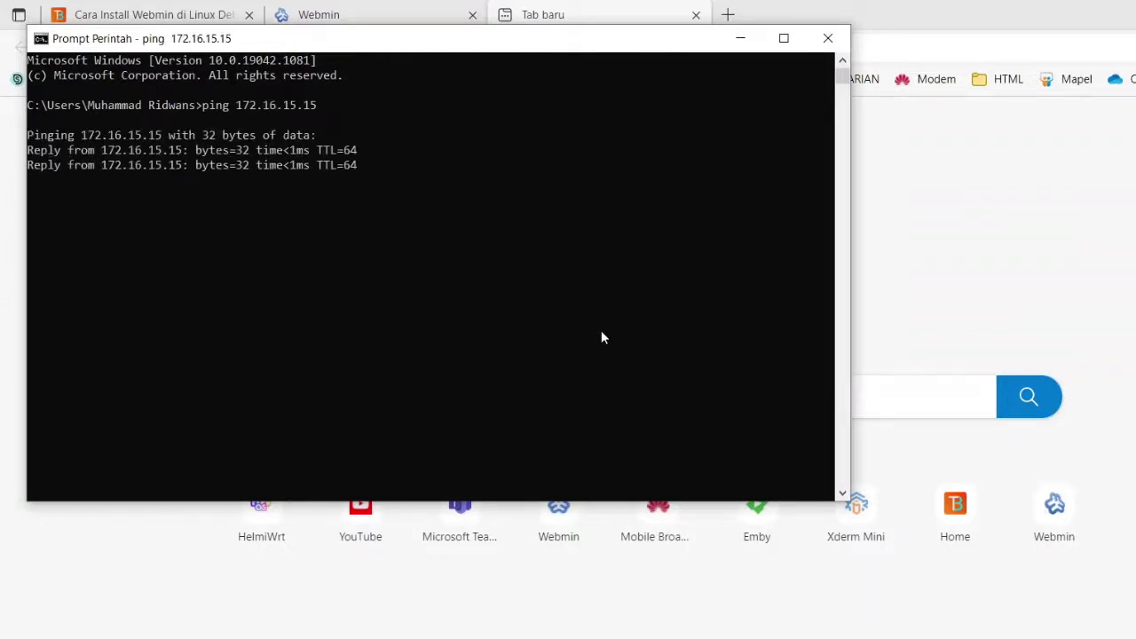
{"action": "key", "text": "ctrl+c"}
Return to the empty browser tab and load the Webmin page at 172.16.15.15:10000
{"action": "left_click", "coordinate": [1073, 249]}
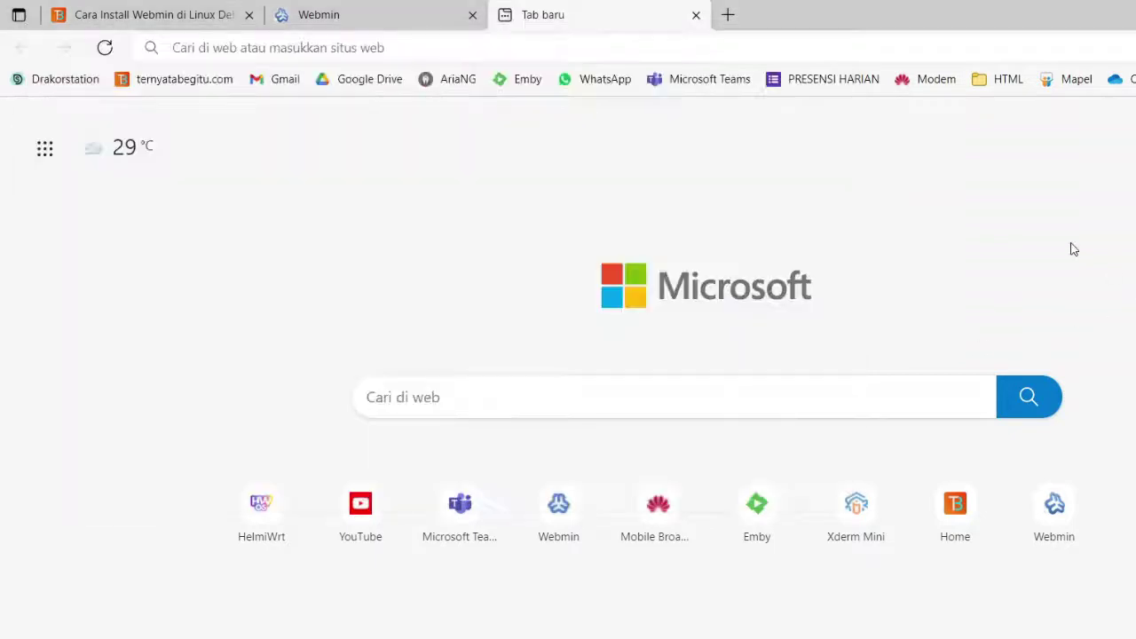
{"action": "left_click", "coordinate": [590, 48]}
{"action": "type", "text": "172."}
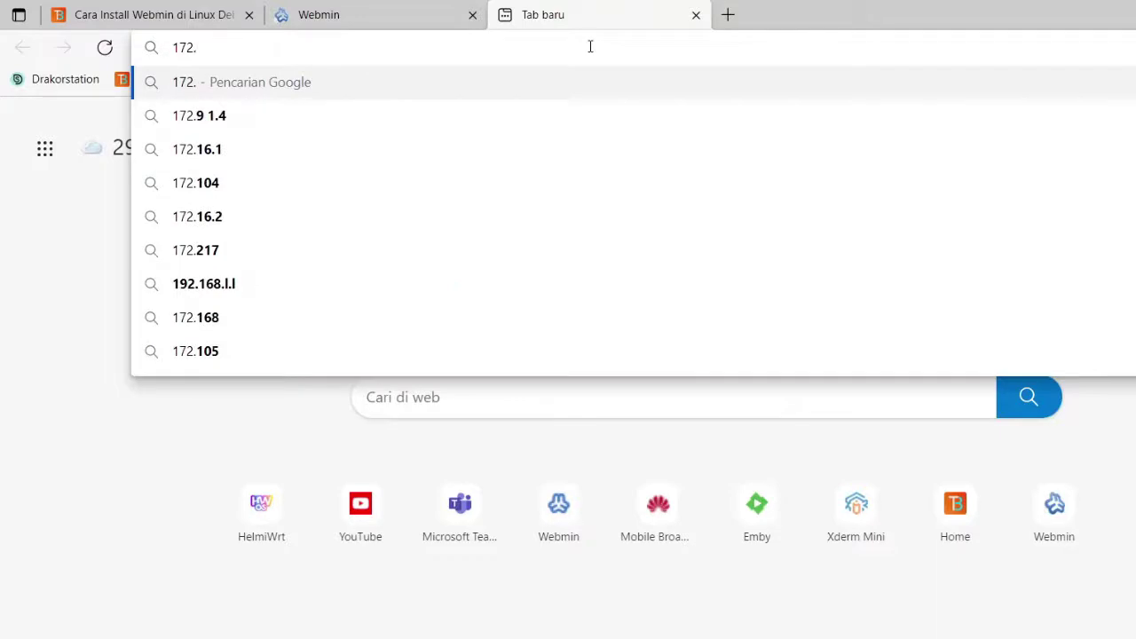
{"action": "type", "text": "16.1"}
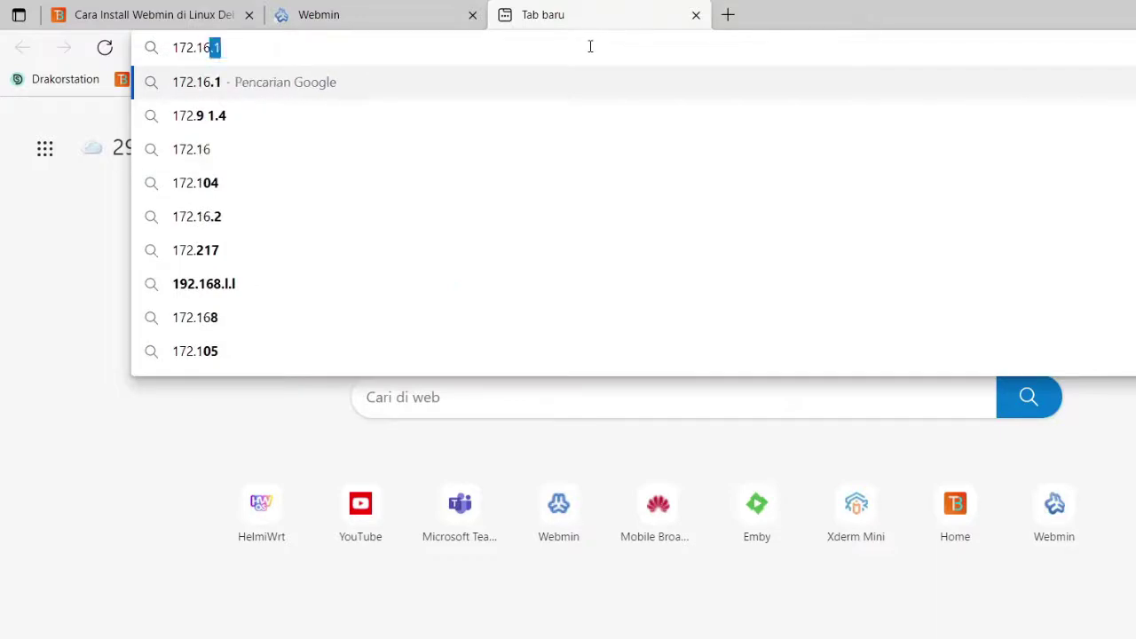
{"action": "type", "text": "5.15"}
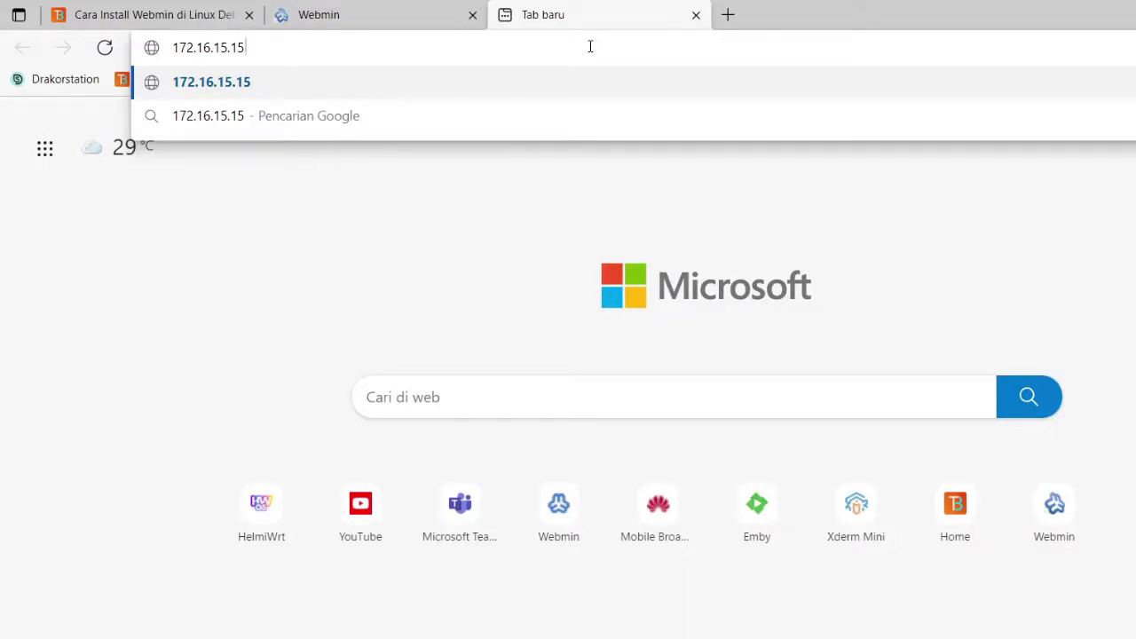
{"action": "type", "text": ":100"}
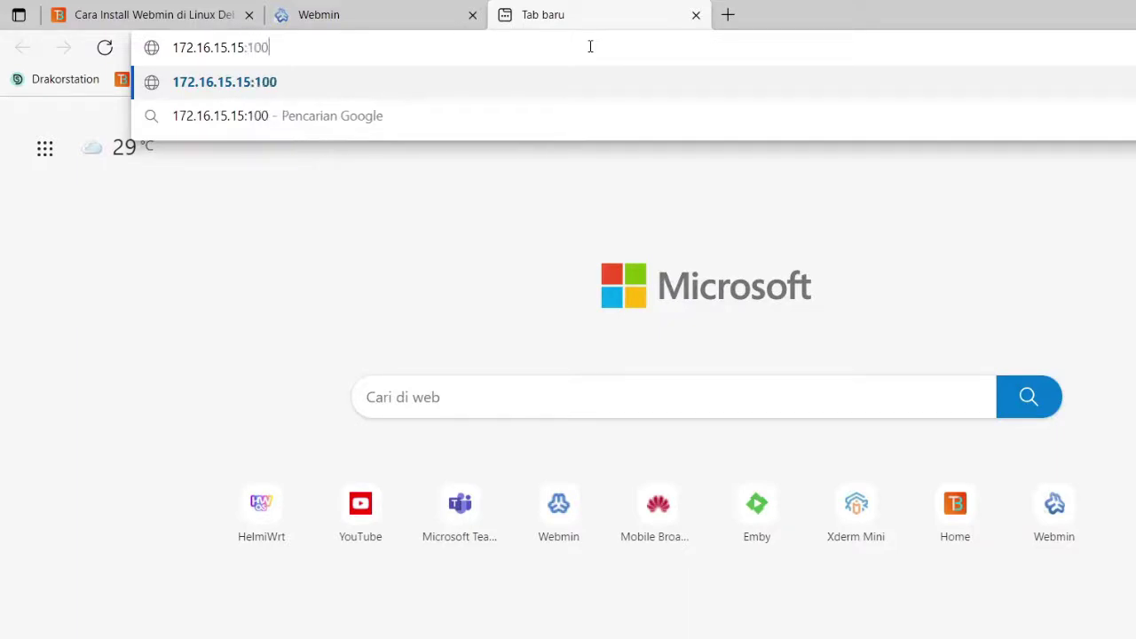
{"action": "type", "text": "00"}
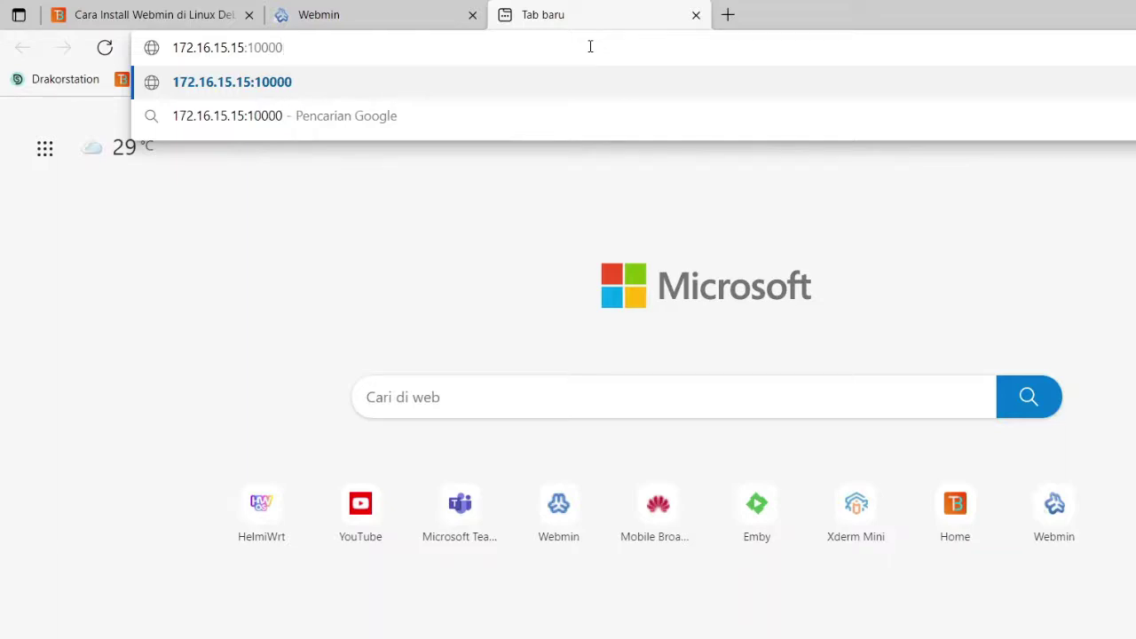
{"action": "key", "text": "Return"}
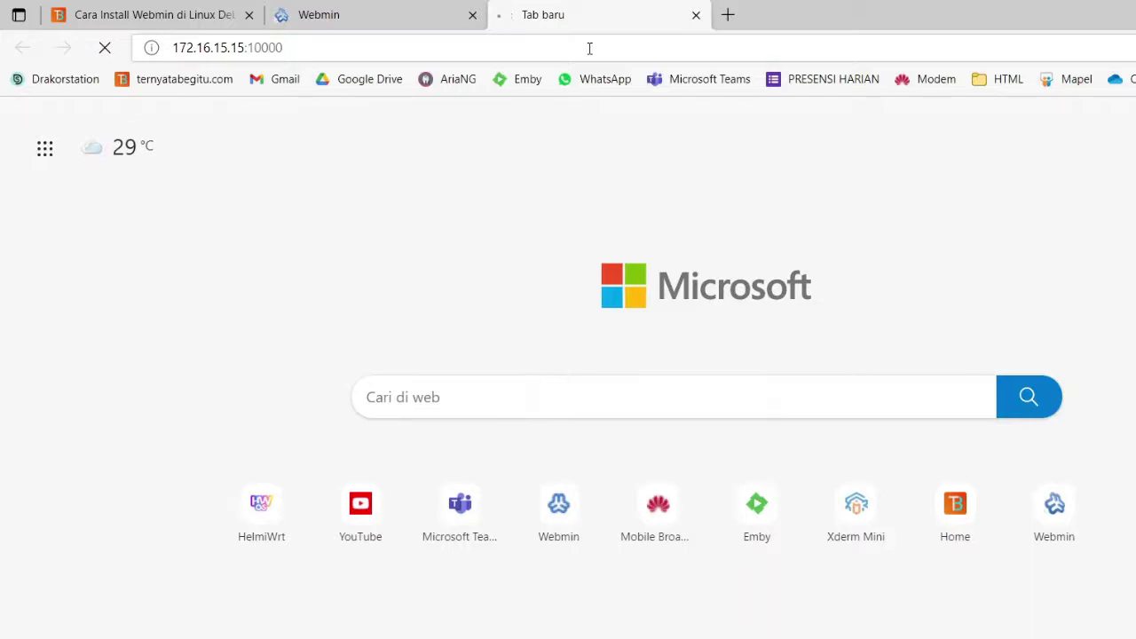
Bring back the Command Prompt, place it beside the loading page to review the ping replies, and return to the browser
{"action": "key", "text": "alt+Tab"}
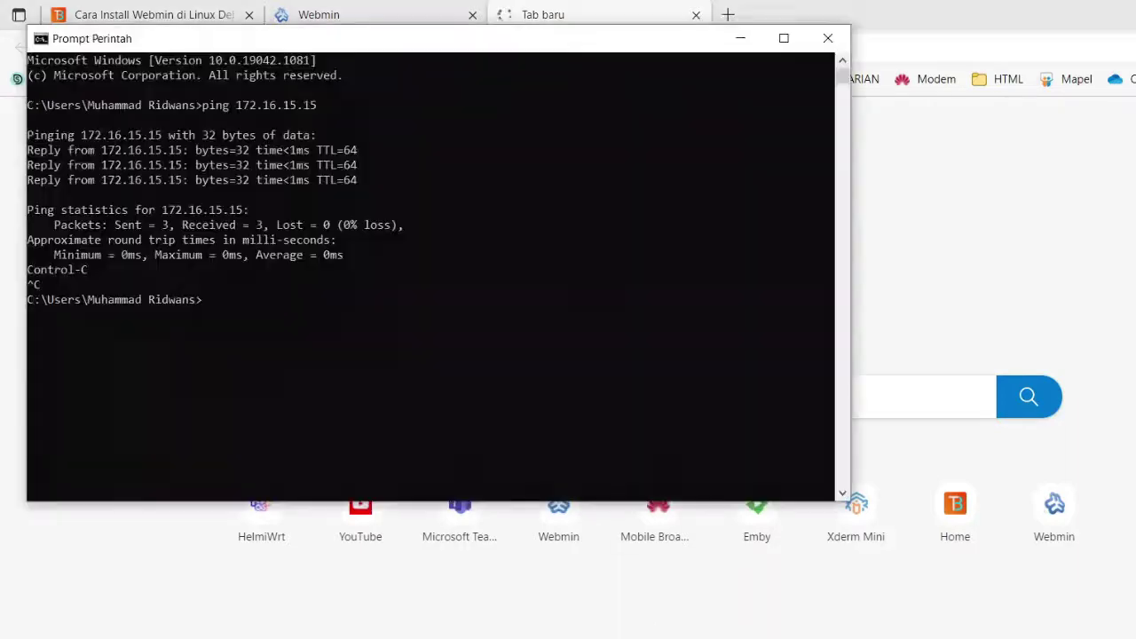
{"action": "left_click_drag", "start_coordinate": [549, 46], "coordinate": [1084, 208]}
{"action": "left_click", "coordinate": [944, 417]}
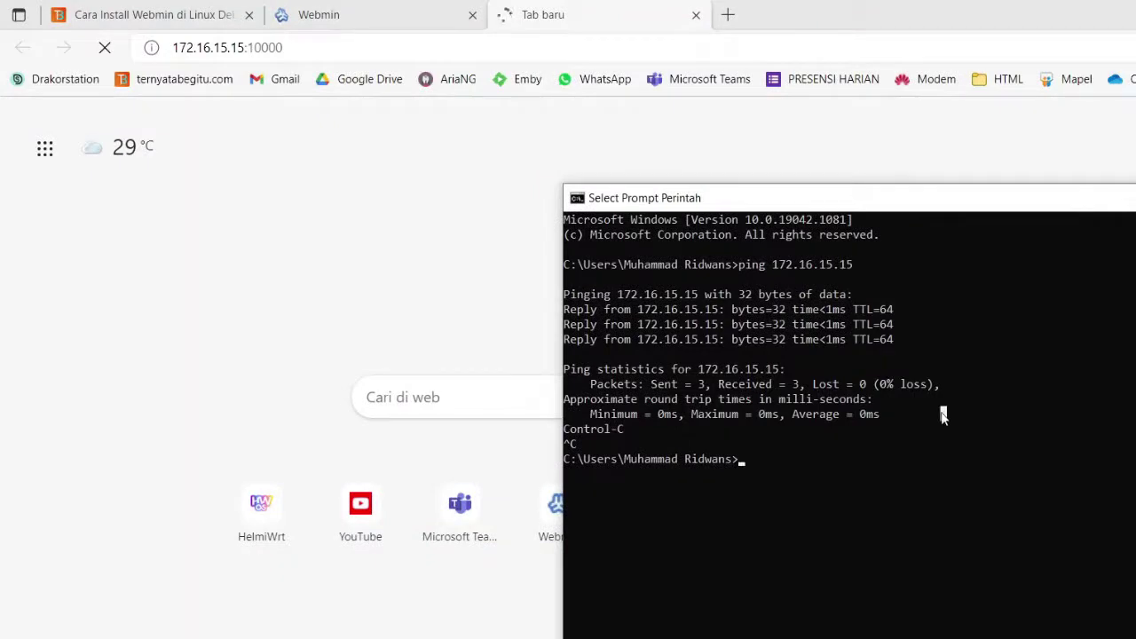
{"action": "left_click", "coordinate": [292, 277]}
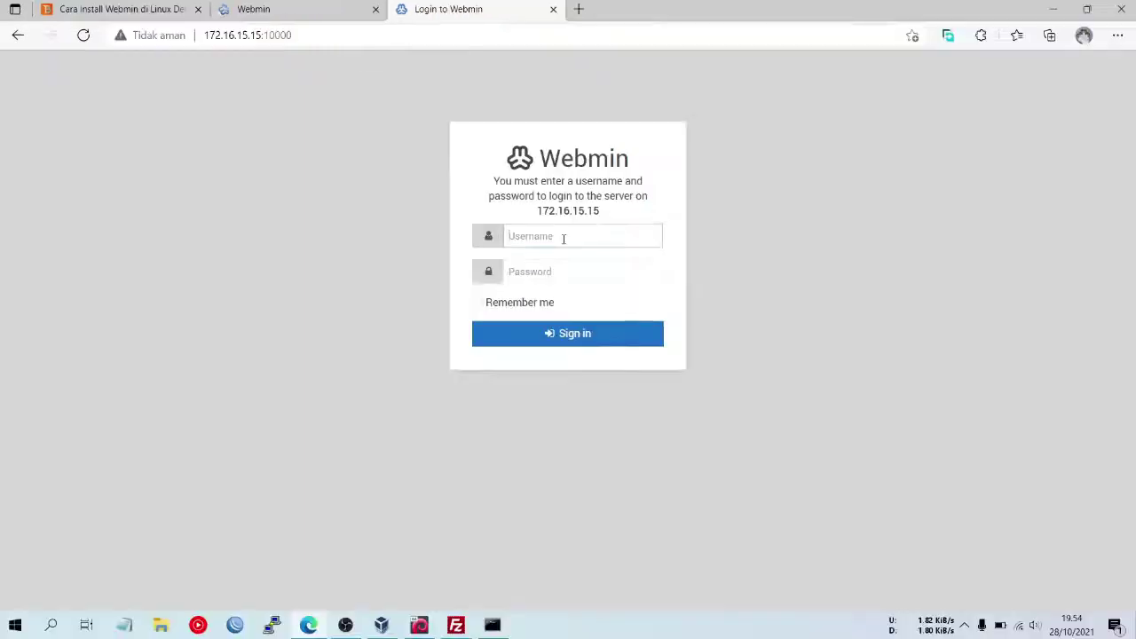
Sign in to Webmin as admin with the login password and dismiss the page translation offer
{"action": "type", "text": "admin"}
{"action": "left_click", "coordinate": [563, 271]}
{"action": "left_click", "coordinate": [559, 341]}
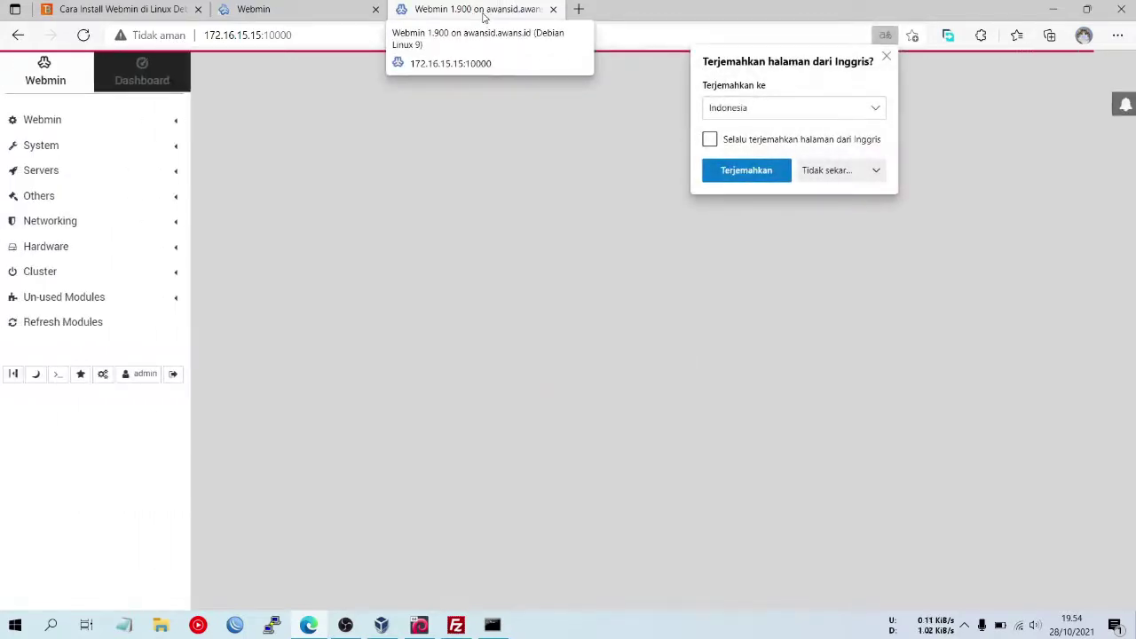
{"action": "left_click", "coordinate": [885, 58]}
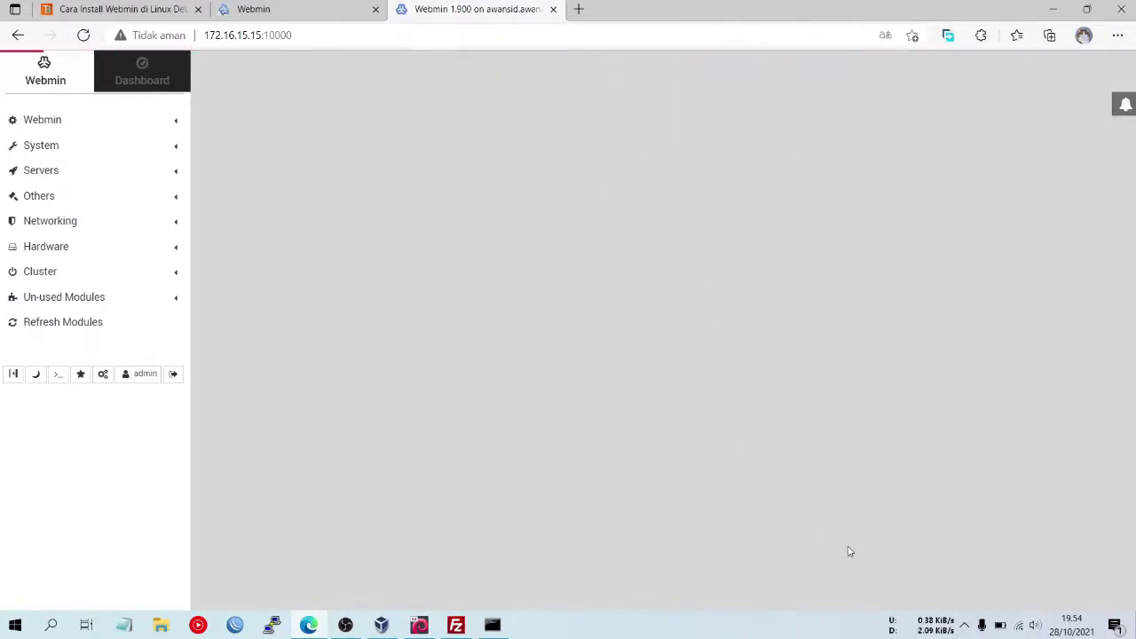
Close the Command Prompt window and reload the Webmin page, dismissing the translation offer
{"action": "left_click", "coordinate": [492, 625]}
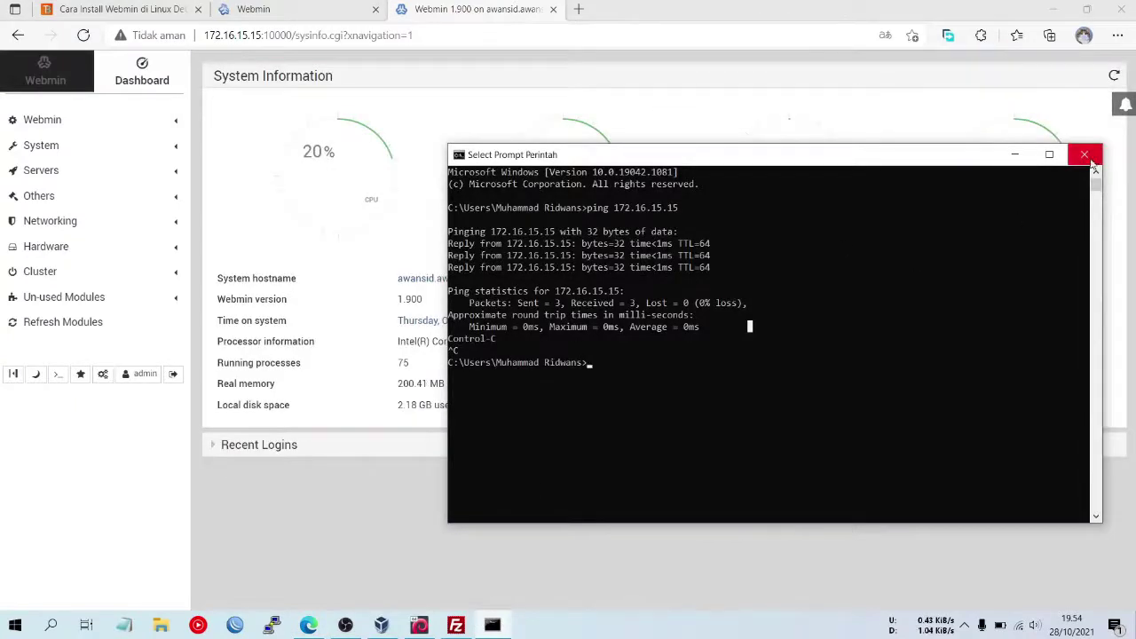
{"action": "left_click", "coordinate": [1083, 154]}
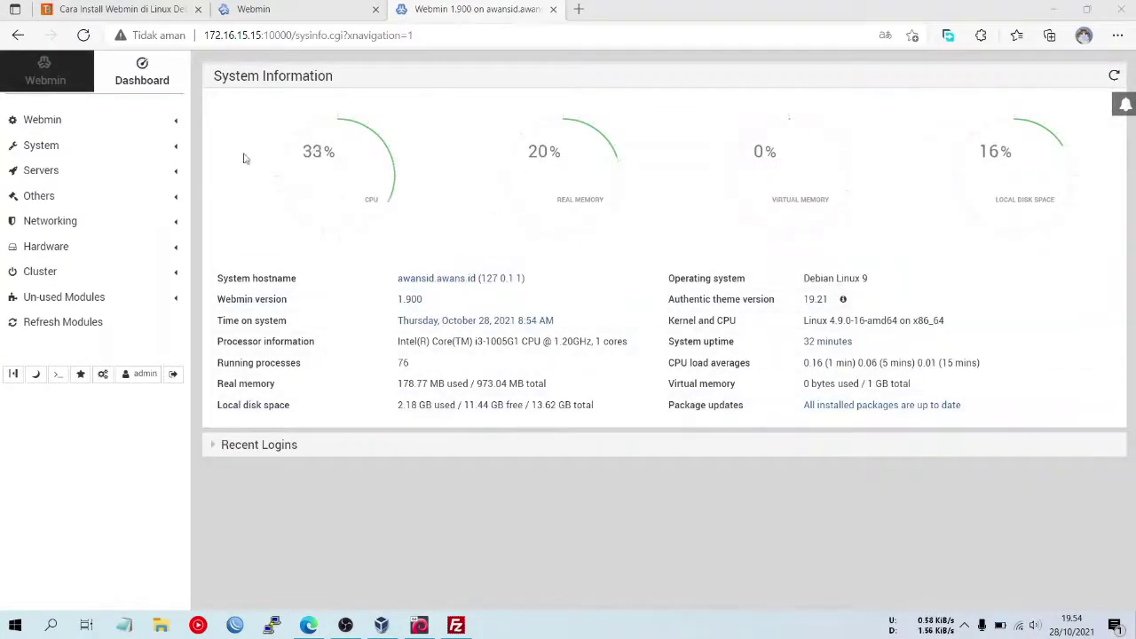
{"action": "left_click", "coordinate": [84, 35]}
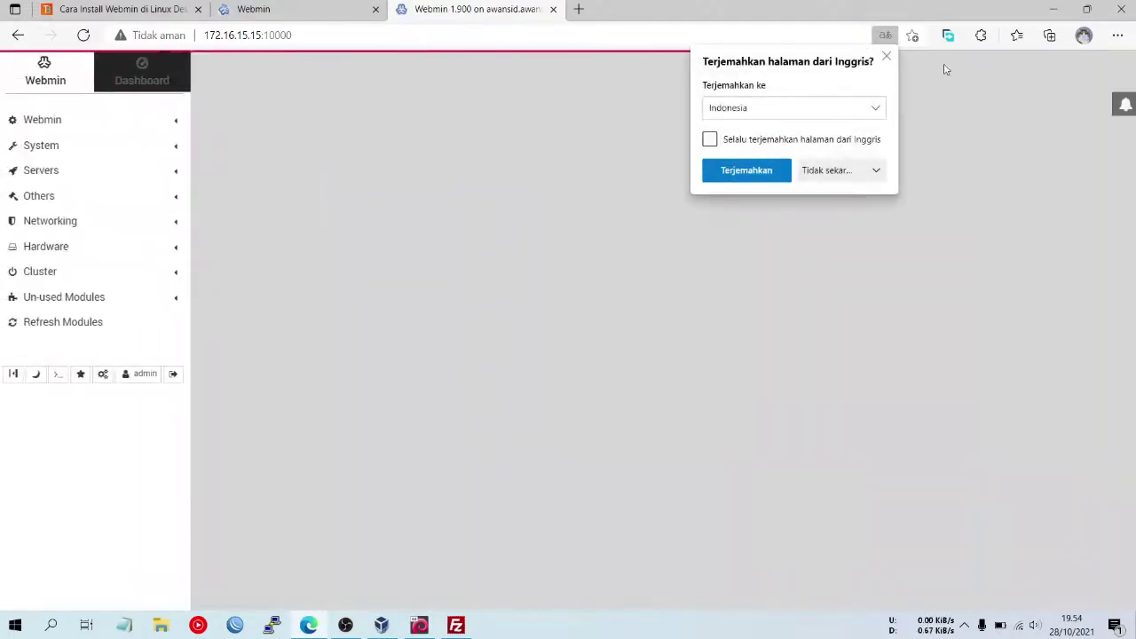
{"action": "left_click", "coordinate": [885, 56]}
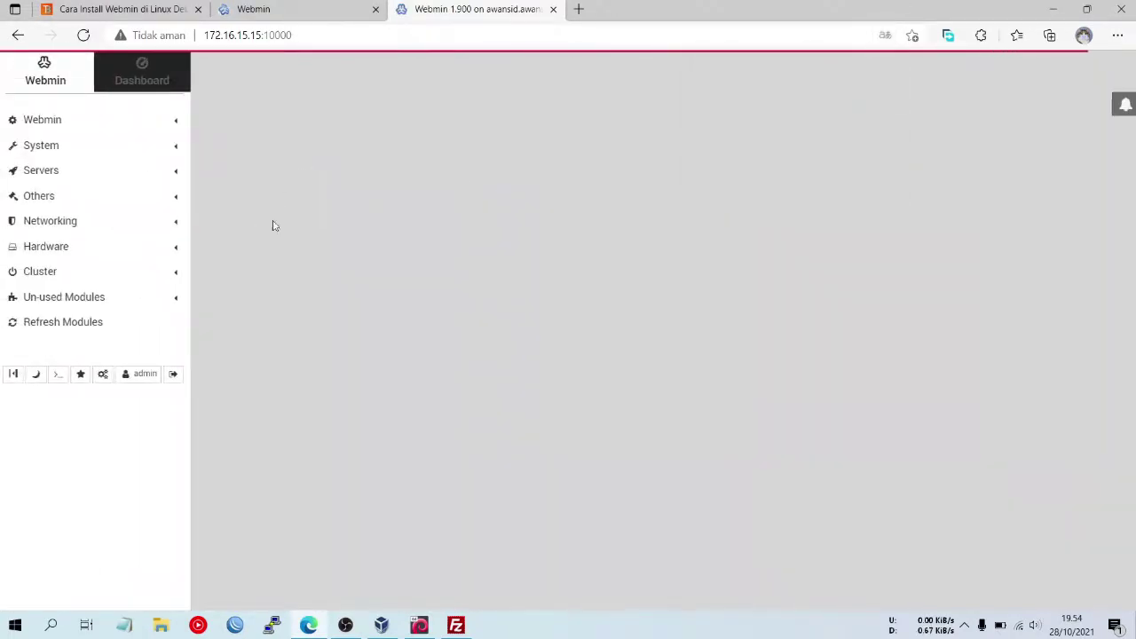
Try Webmin's dark theme and switch back to the light theme
{"action": "left_click", "coordinate": [37, 375]}
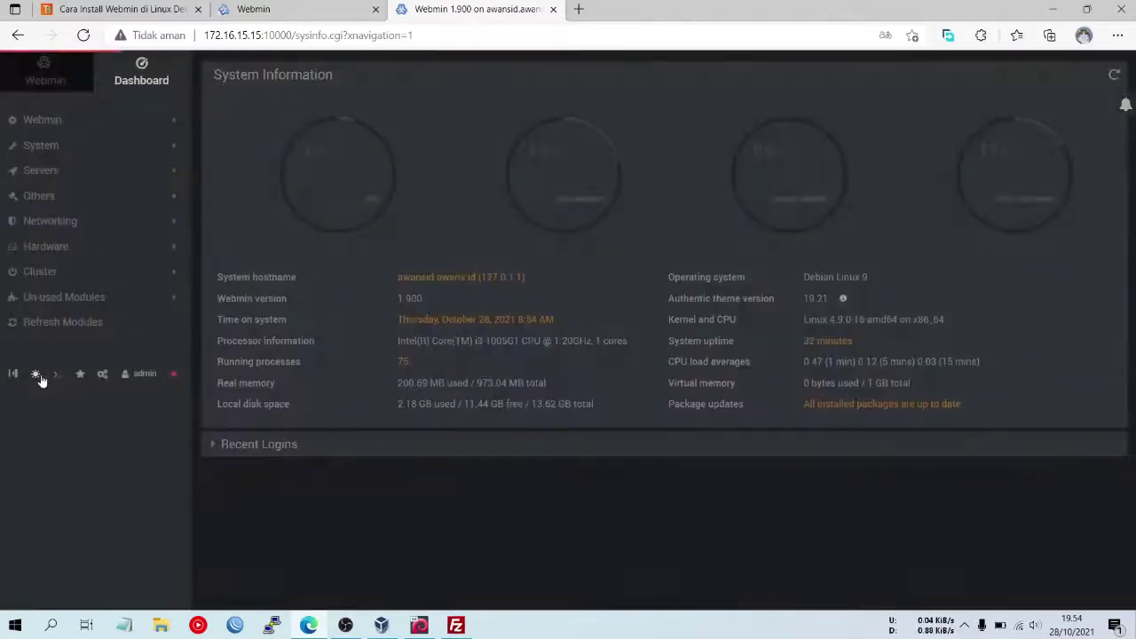
{"action": "left_click", "coordinate": [37, 375]}
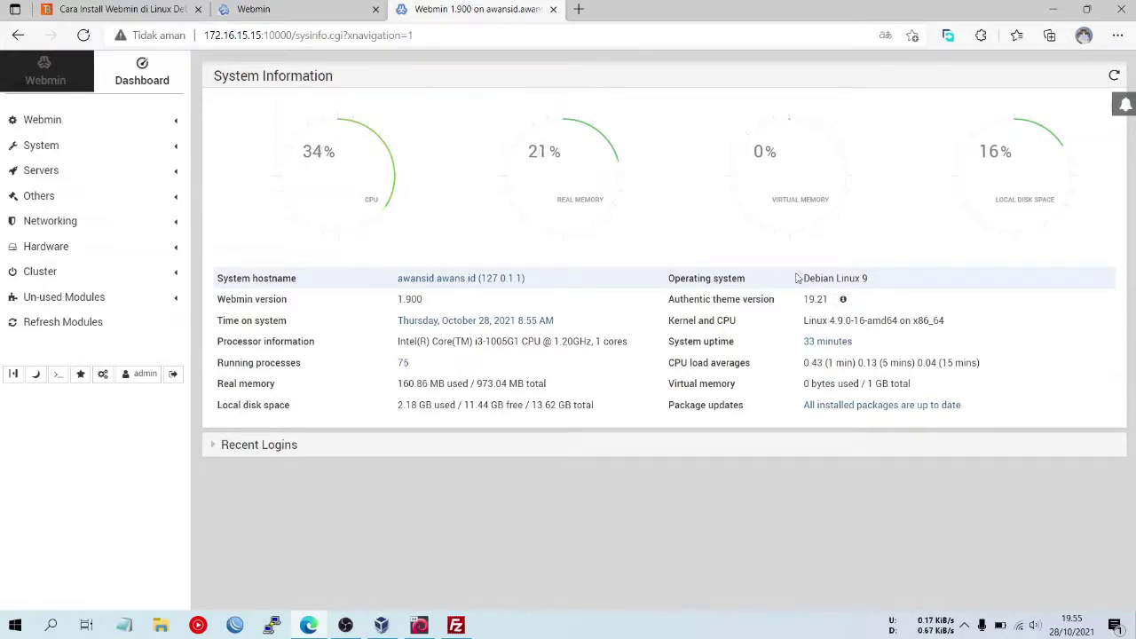
Examine the operating system entry and Recent Logins under System Information, and reopen the Webmin dashboard
{"action": "left_click_drag", "start_coordinate": [796, 277], "coordinate": [903, 278]}
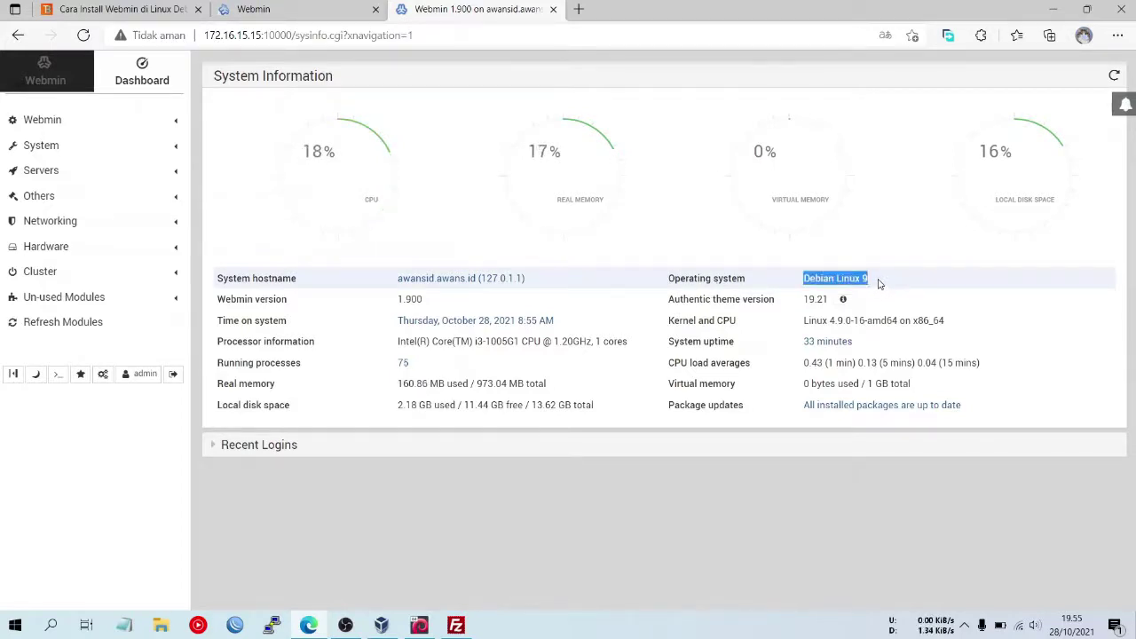
{"action": "left_click", "coordinate": [877, 282]}
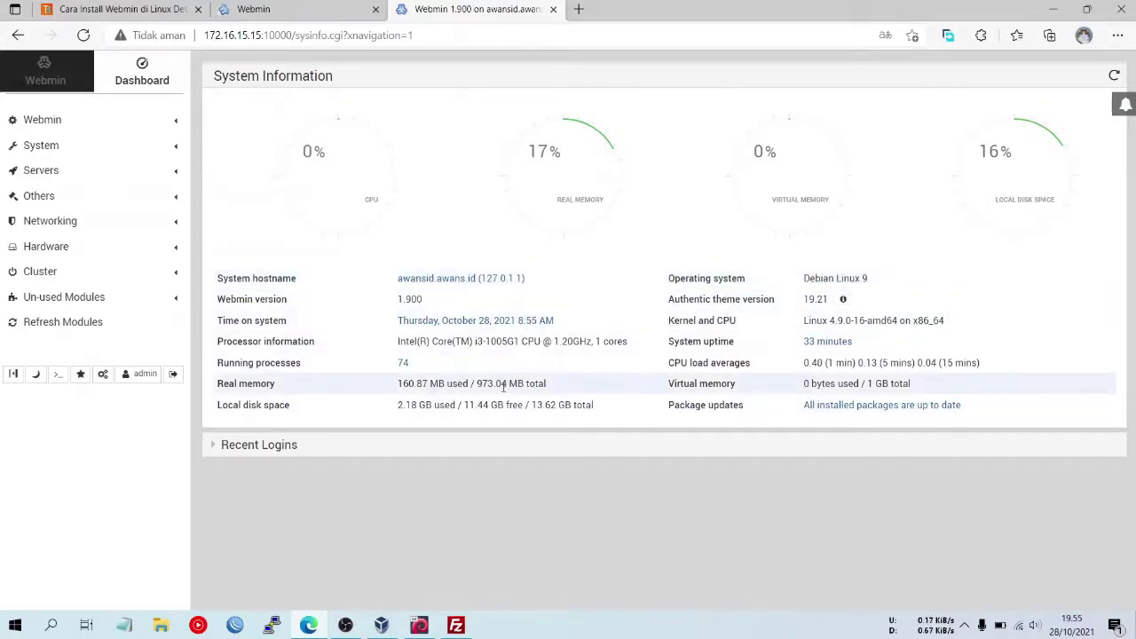
{"action": "left_click", "coordinate": [272, 444]}
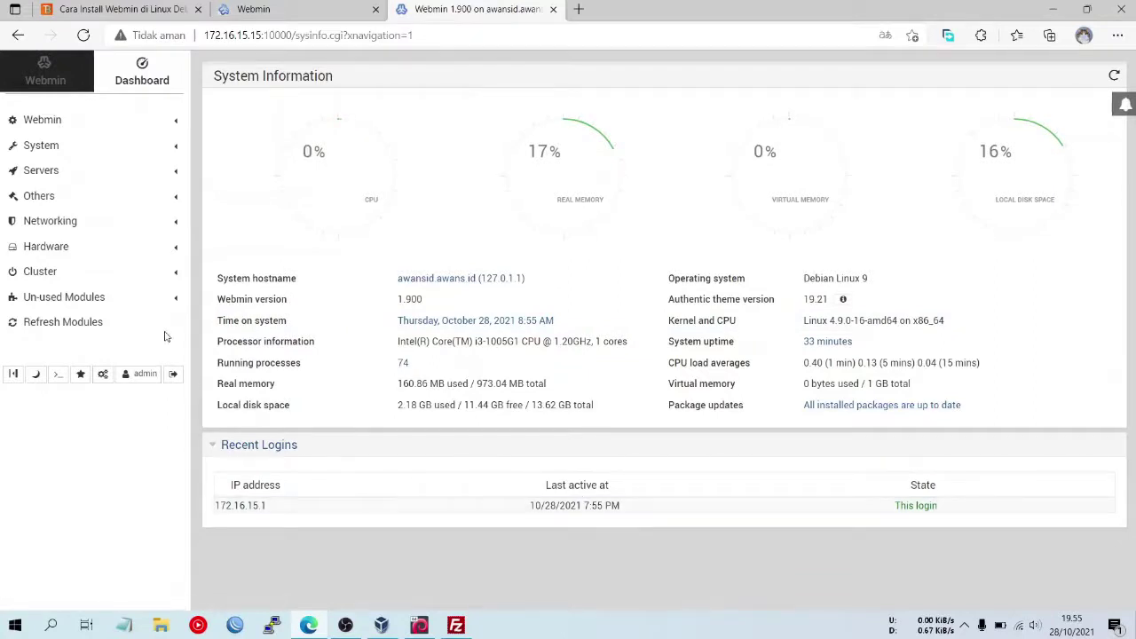
{"action": "left_click", "coordinate": [64, 71]}
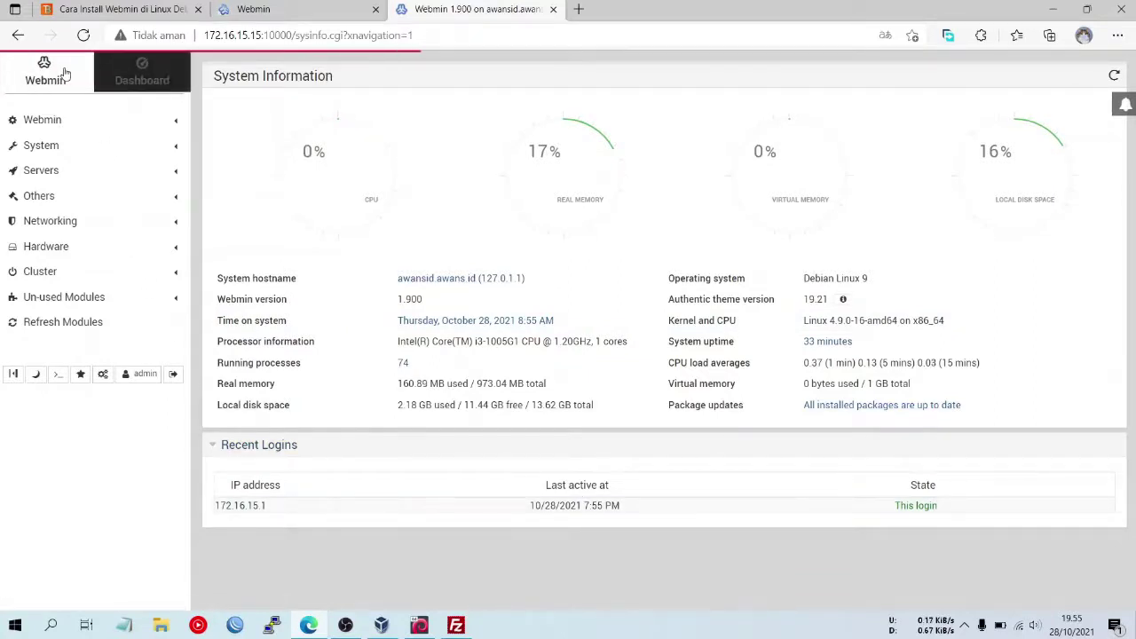
{"action": "left_click", "coordinate": [124, 115]}
{"action": "left_click", "coordinate": [142, 75]}
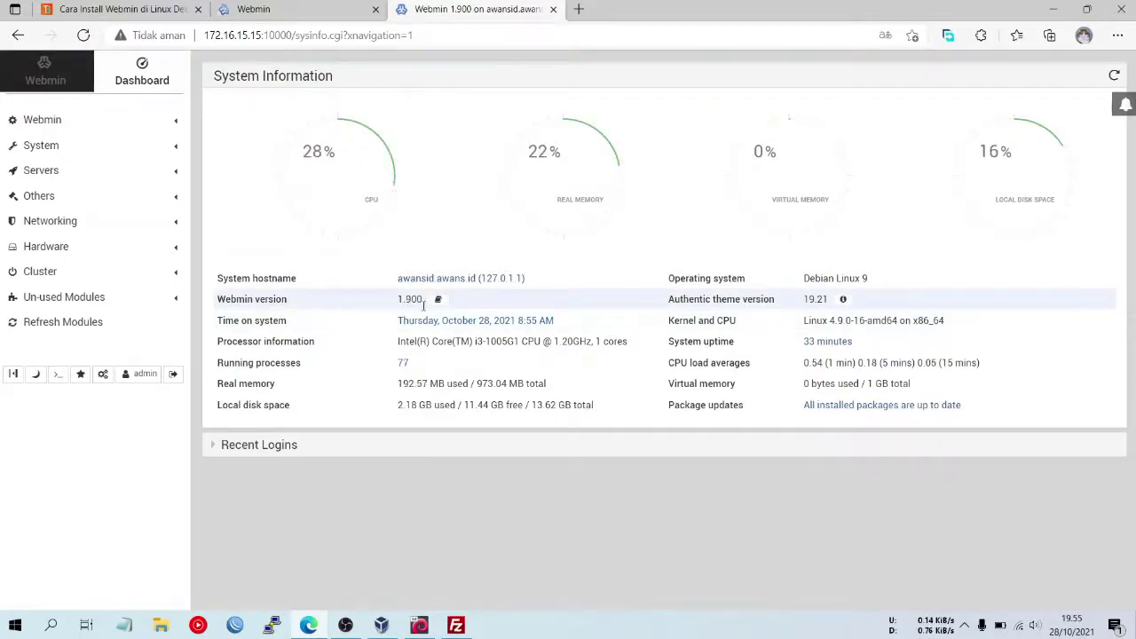
Compare the installed Webmin version with the release on the webmin.com download page, and expand the Webmin module category
{"action": "left_click", "coordinate": [293, 7]}
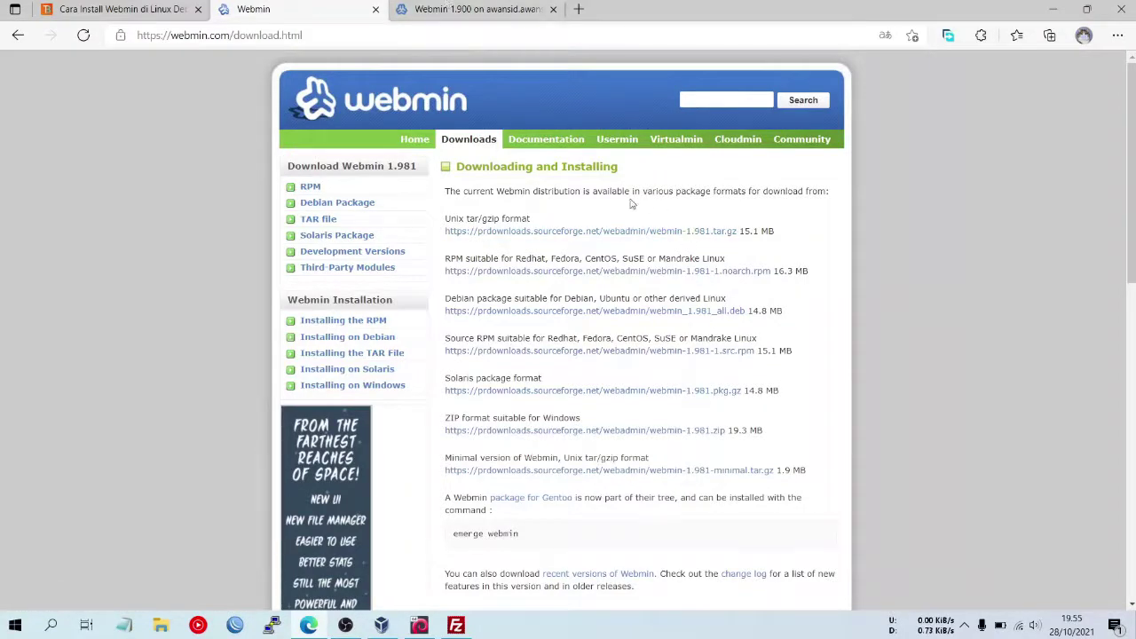
{"action": "left_click", "coordinate": [478, 9]}
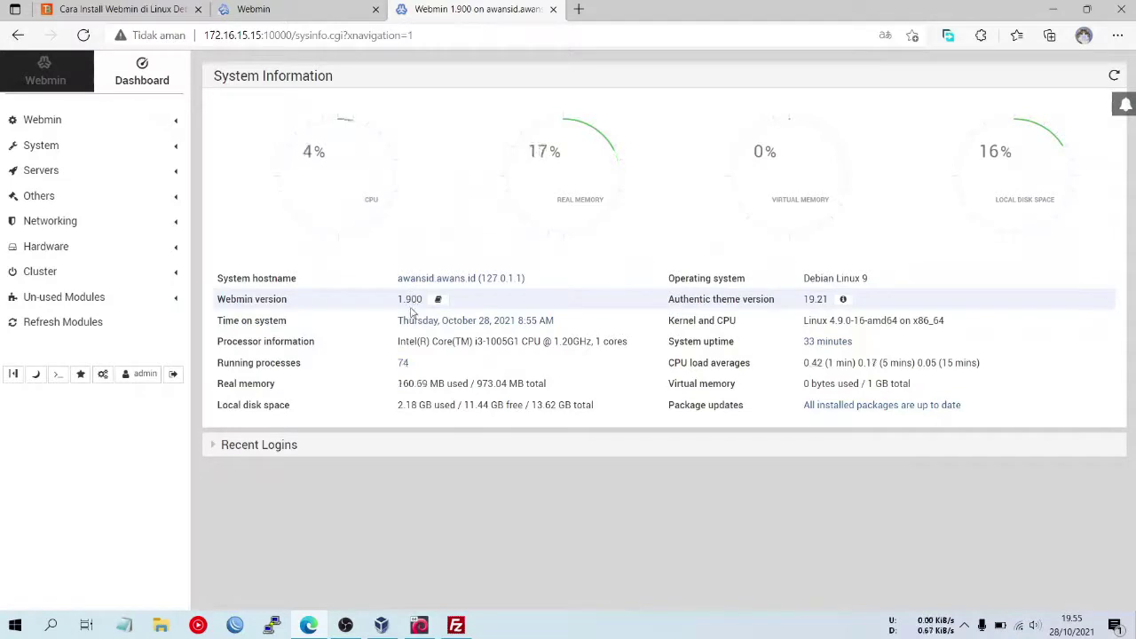
{"action": "left_click", "coordinate": [127, 122]}
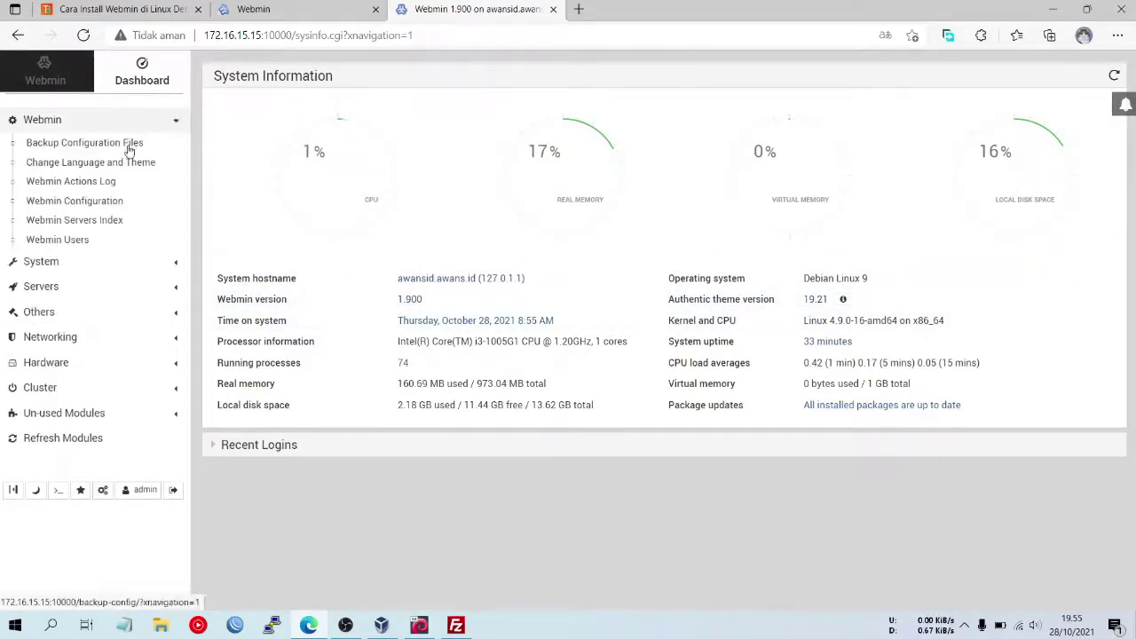
Open the Webmin Configuration page and apply Yes for starting Webmin at boot time
{"action": "left_click", "coordinate": [114, 200]}
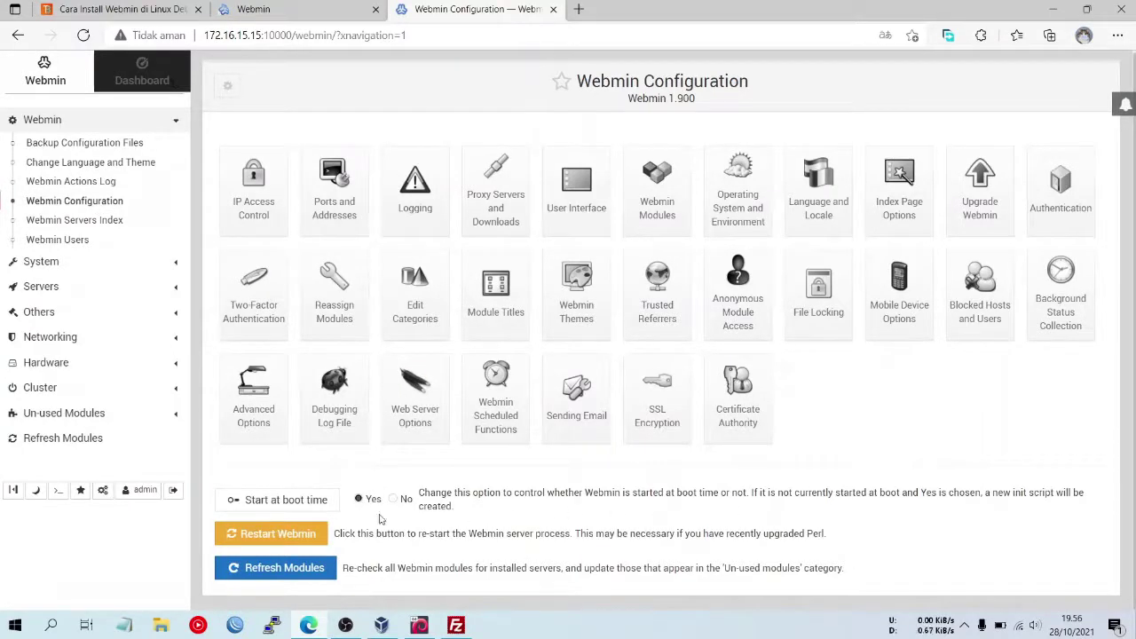
{"action": "left_click", "coordinate": [317, 500]}
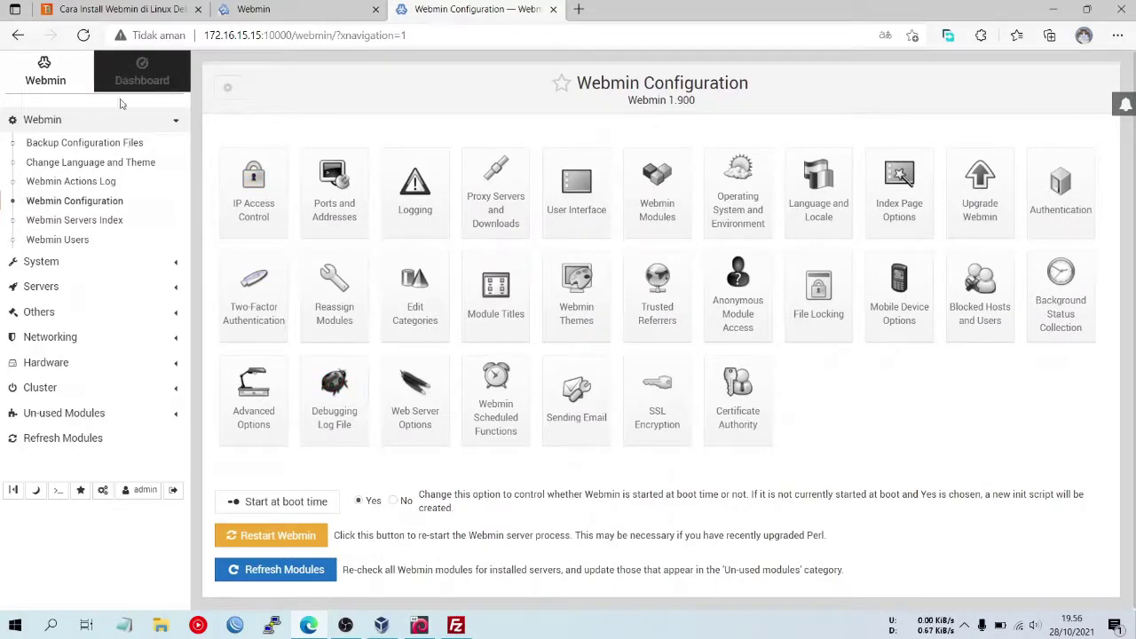
Look over the System module category and open the Apache Webserver module under Un-used Modules
{"action": "left_click", "coordinate": [74, 263]}
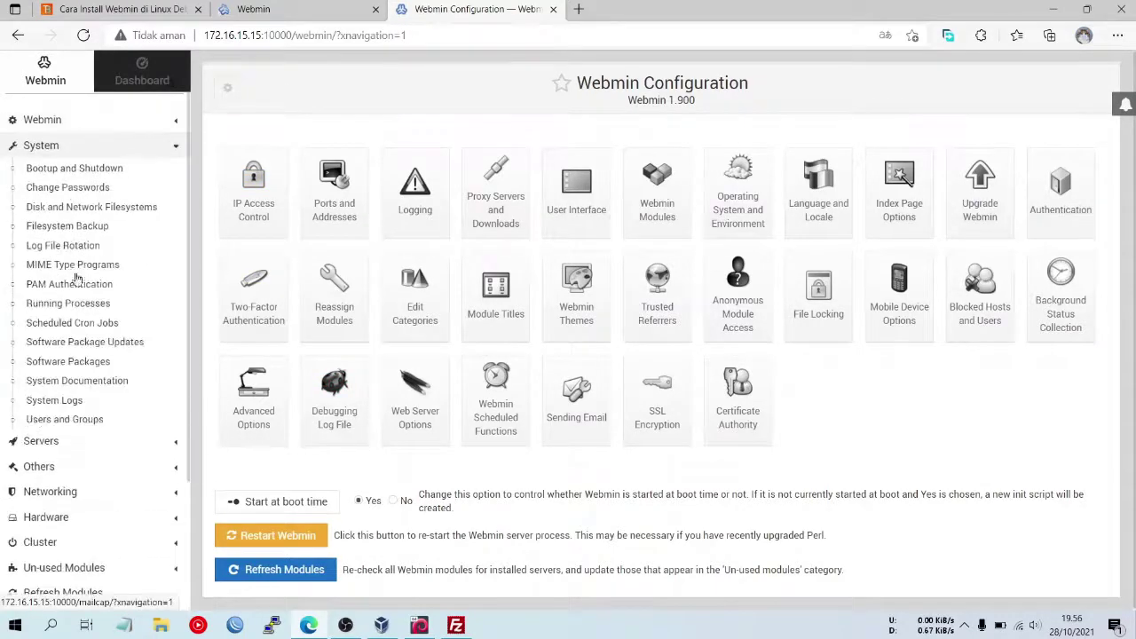
{"action": "left_click", "coordinate": [158, 146]}
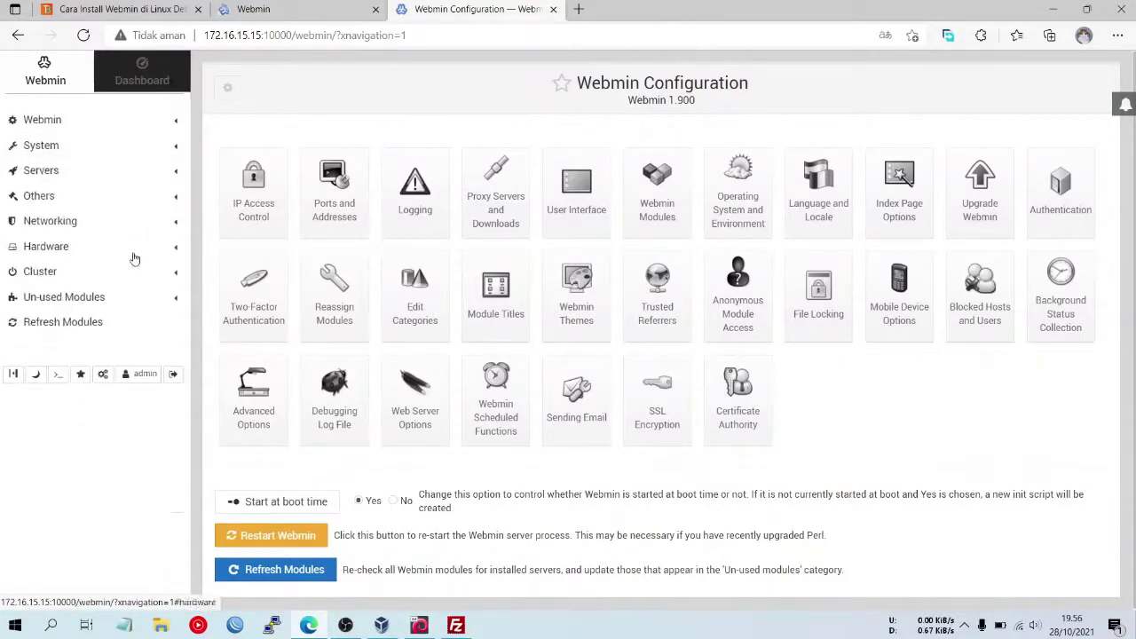
{"action": "left_click", "coordinate": [133, 303]}
{"action": "scroll", "coordinate": [106, 373], "scroll_direction": "down", "scroll_amount": 5}
{"action": "scroll", "coordinate": [105, 379], "scroll_direction": "up", "scroll_amount": 5}
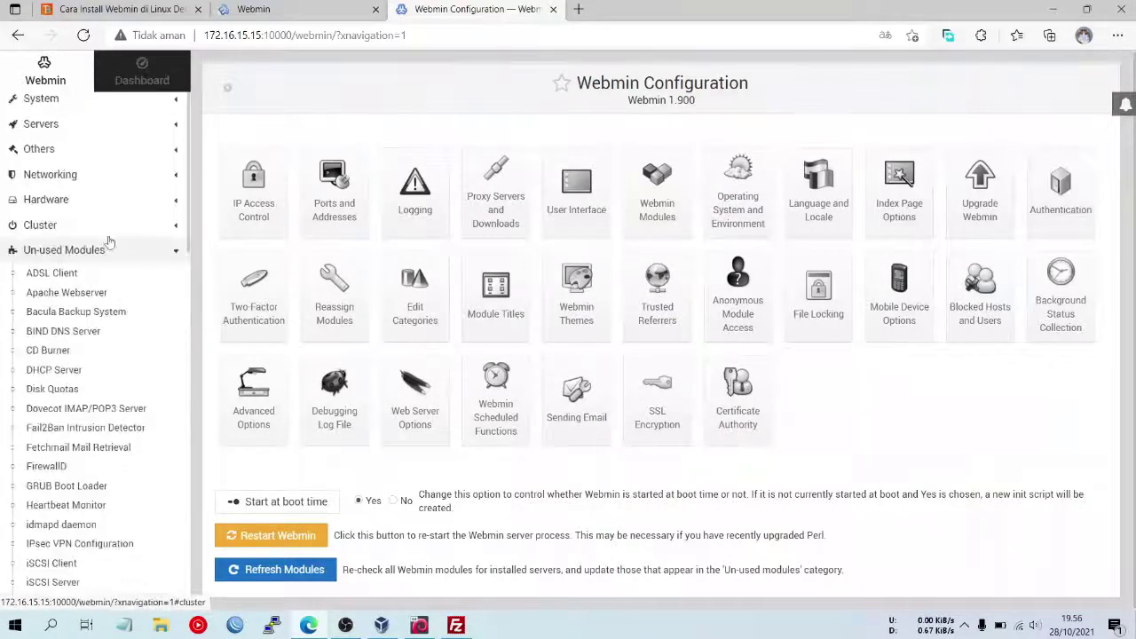
{"action": "left_click", "coordinate": [97, 297]}
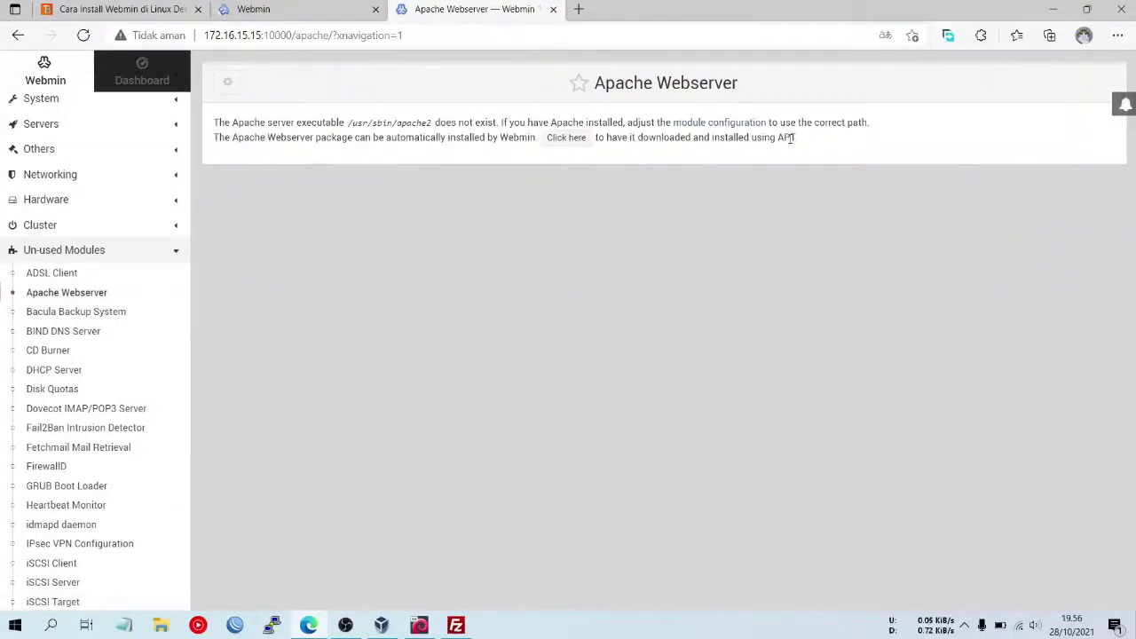
Load 172.16.15.15 without the port number in a new browser tab to test the web server
{"action": "left_click", "coordinate": [578, 9]}
{"action": "type", "text": "172.16.15.15:10000"}
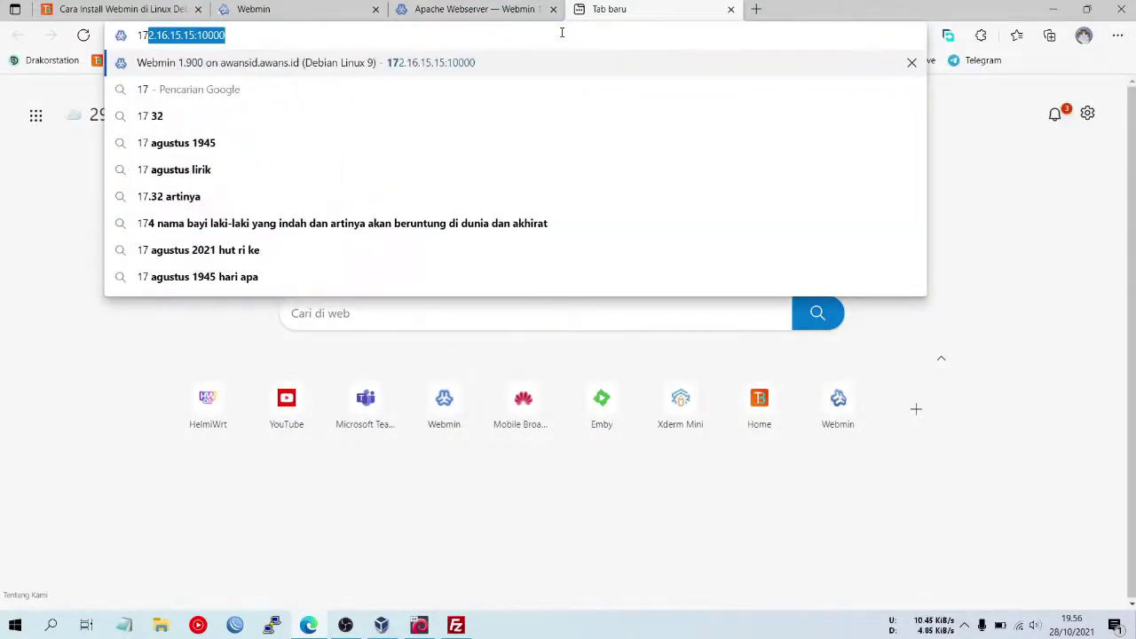
{"action": "key", "text": "Right"}
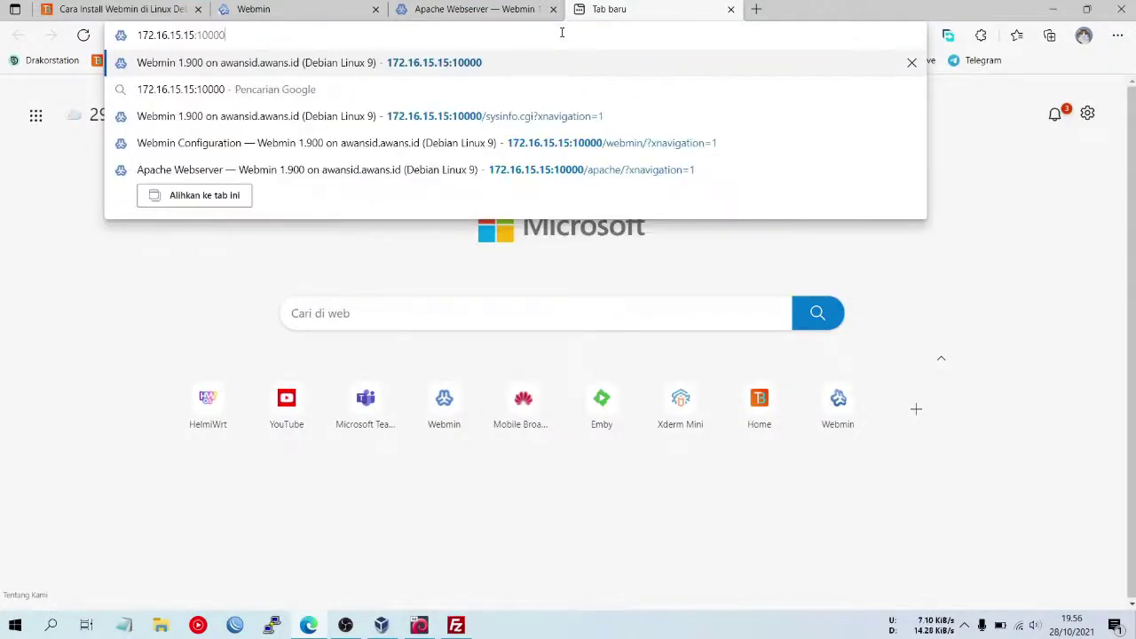
{"action": "key", "text": "BackSpace"}
{"action": "key", "text": "BackSpace"}
{"action": "key", "text": "BackSpace"}
{"action": "key", "text": "BackSpace"}
{"action": "key", "text": "BackSpace"}
{"action": "key", "text": "BackSpace"}
{"action": "key", "text": "Return"}
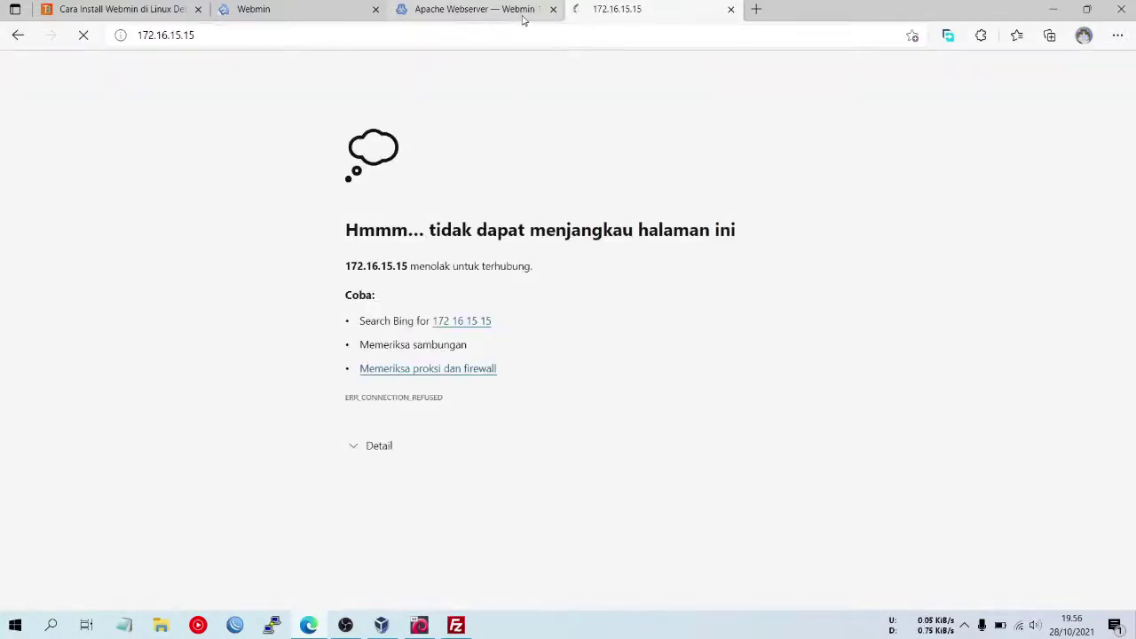
Install the apache2 package and its dependencies through Webmin's Apache Webserver page, review the install log and return to Software Packages
{"action": "left_click", "coordinate": [479, 9]}
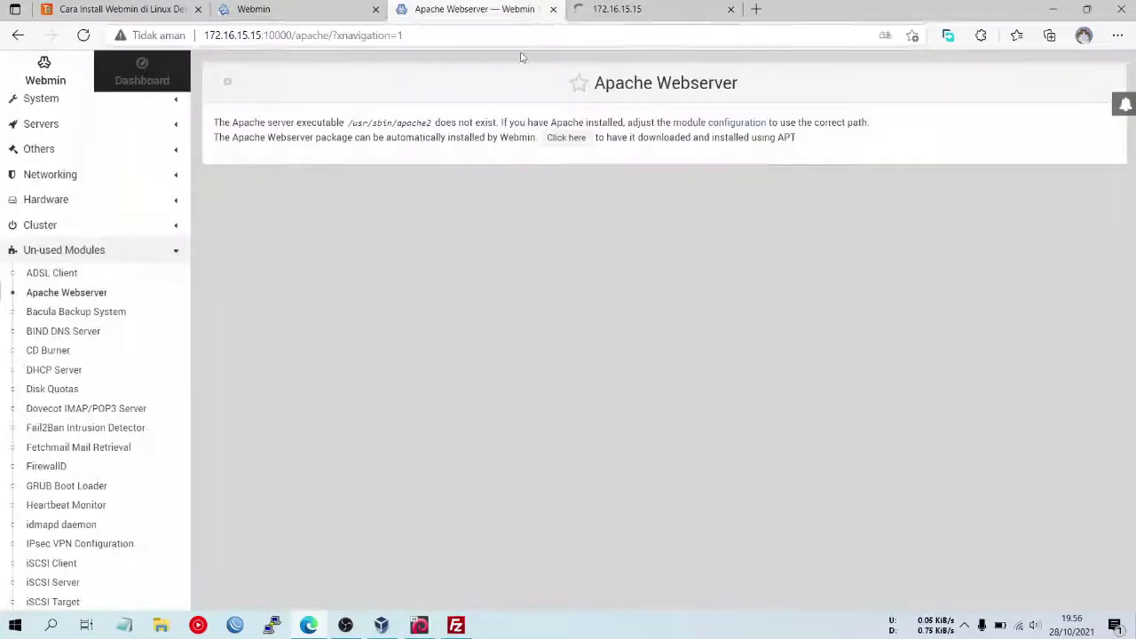
{"action": "left_click", "coordinate": [566, 137]}
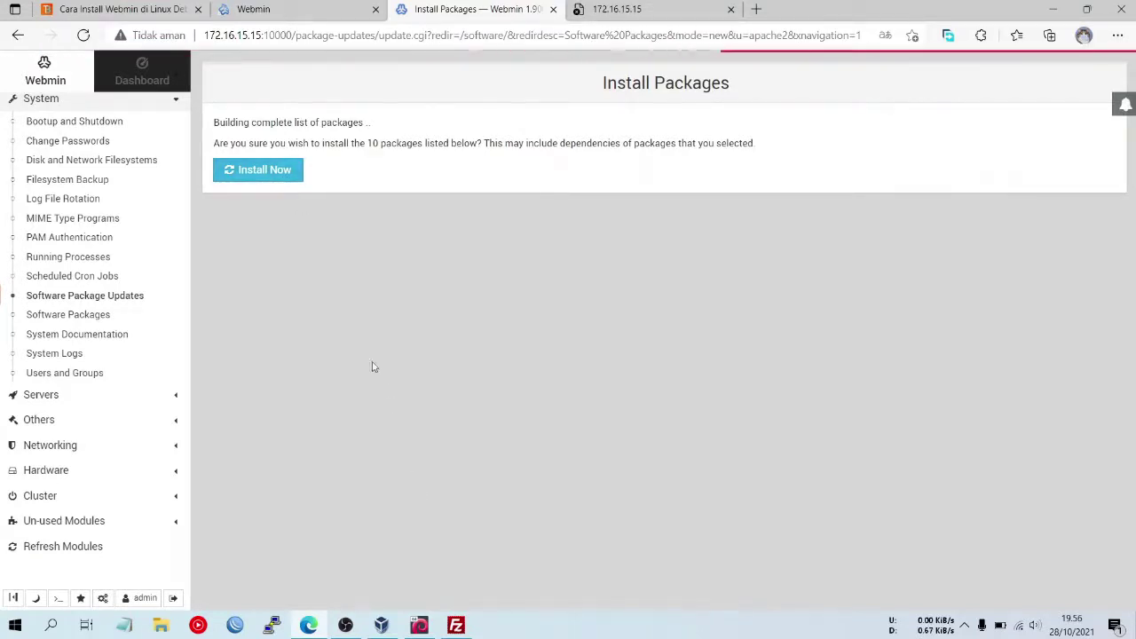
{"action": "left_click", "coordinate": [293, 173]}
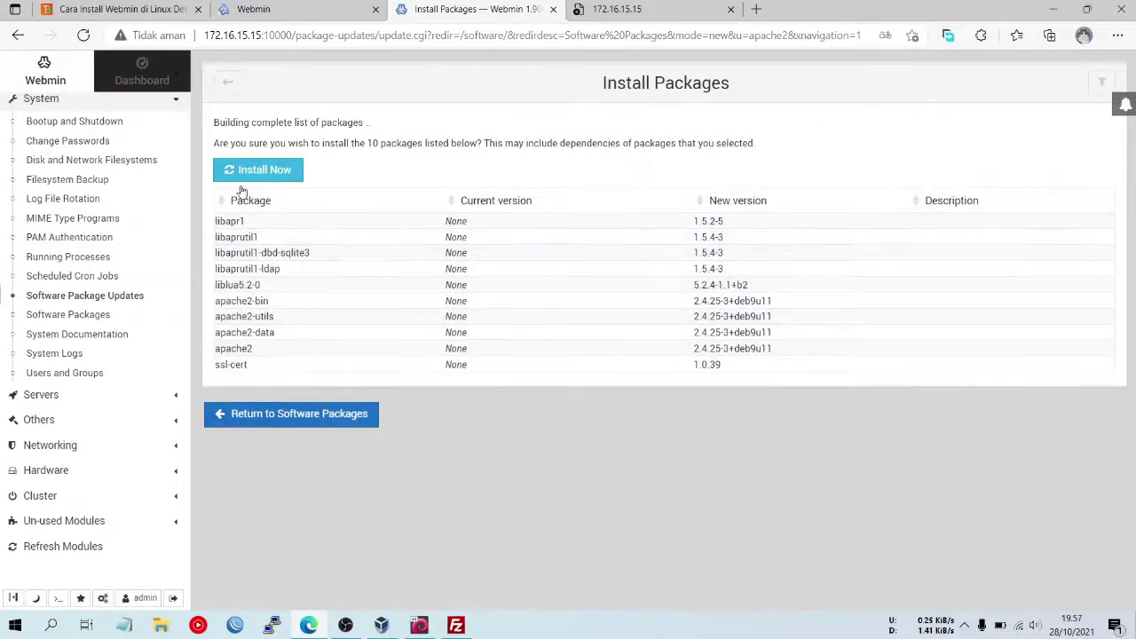
{"action": "left_click", "coordinate": [280, 171]}
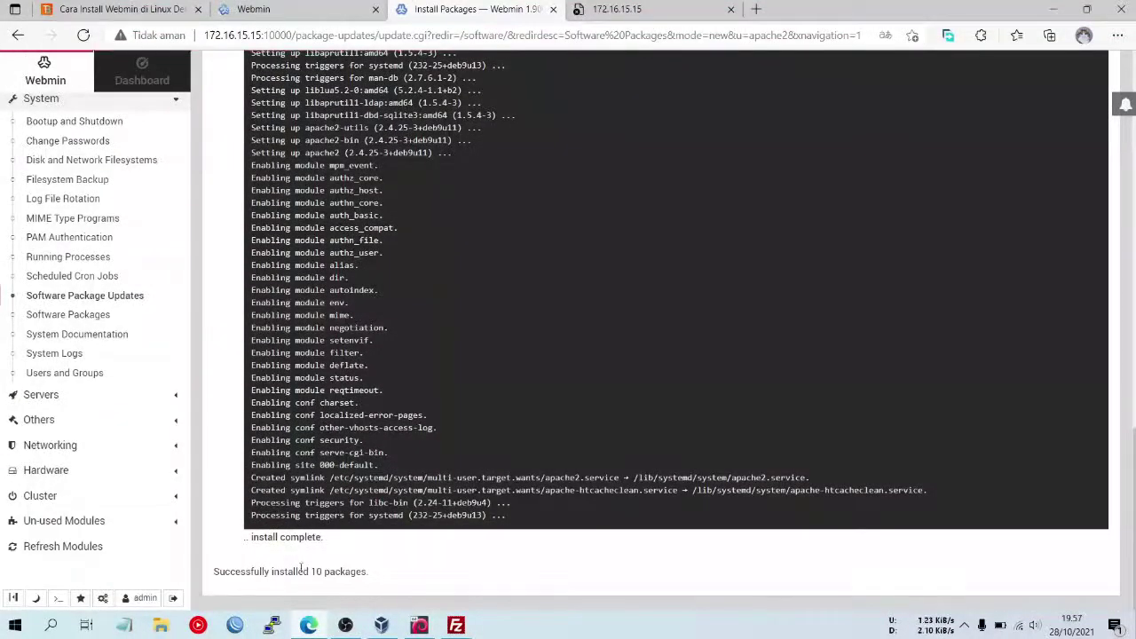
{"action": "scroll", "coordinate": [384, 509], "scroll_direction": "up", "scroll_amount": 10}
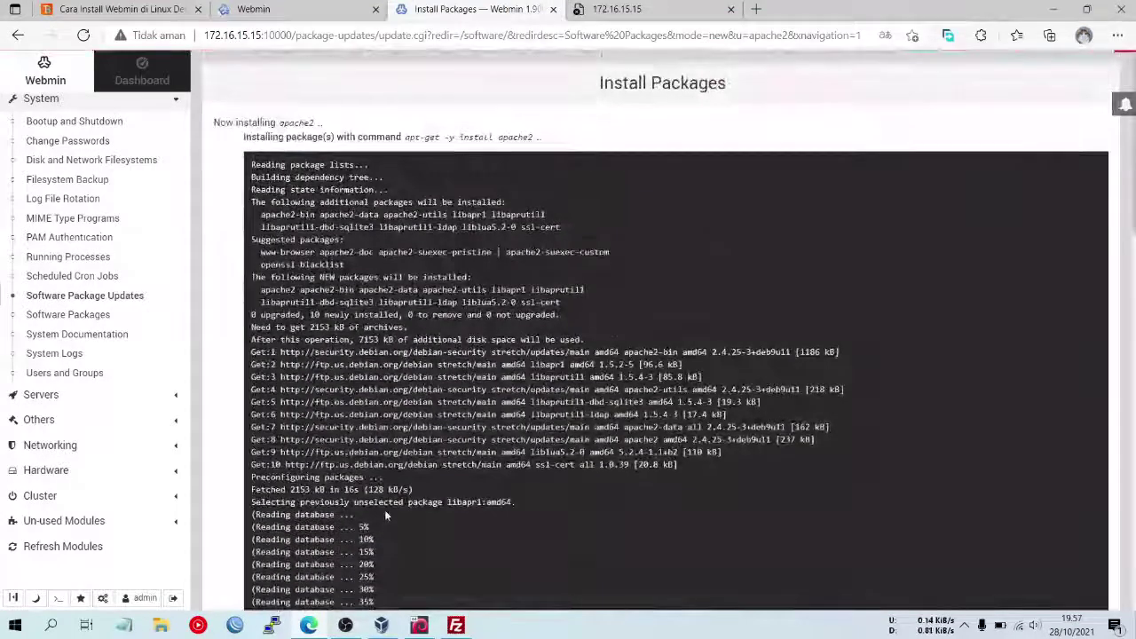
{"action": "scroll", "coordinate": [451, 329], "scroll_direction": "down", "scroll_amount": 15}
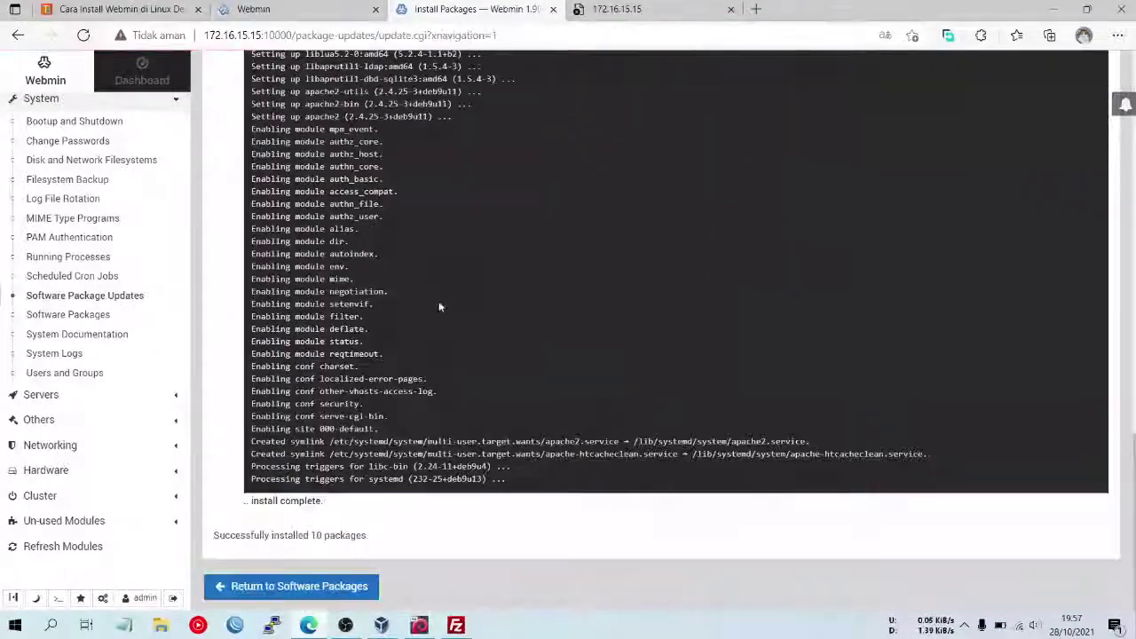
{"action": "left_click", "coordinate": [309, 588]}
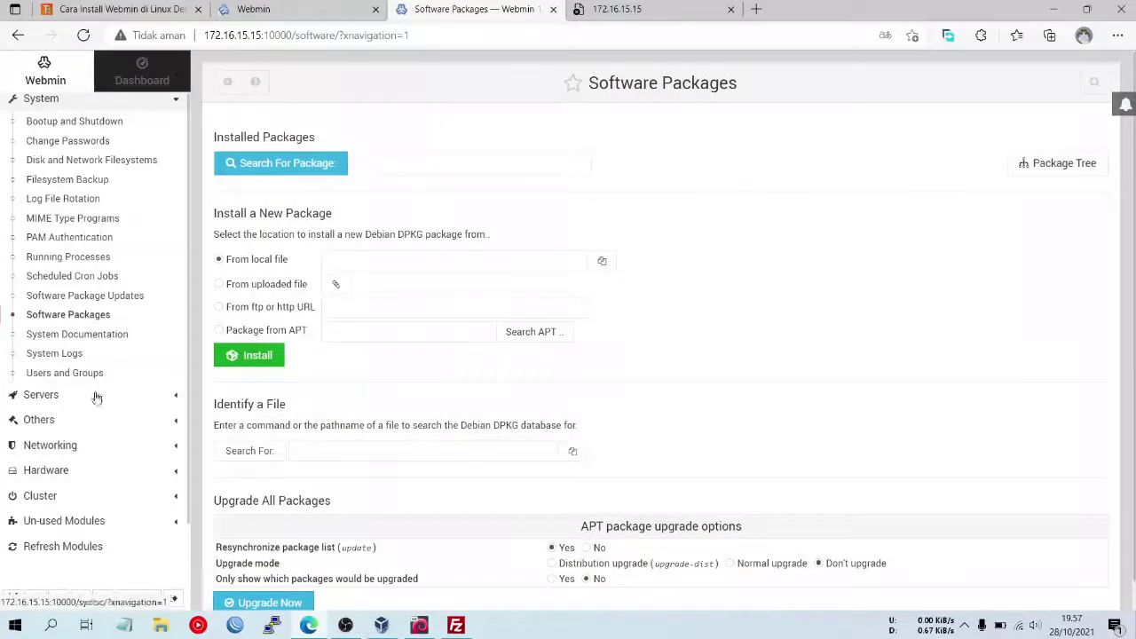
Reopen the Apache Webserver module under Un-used Modules
{"action": "scroll", "coordinate": [97, 398], "scroll_direction": "down", "scroll_amount": 1}
{"action": "left_click", "coordinate": [92, 427]}
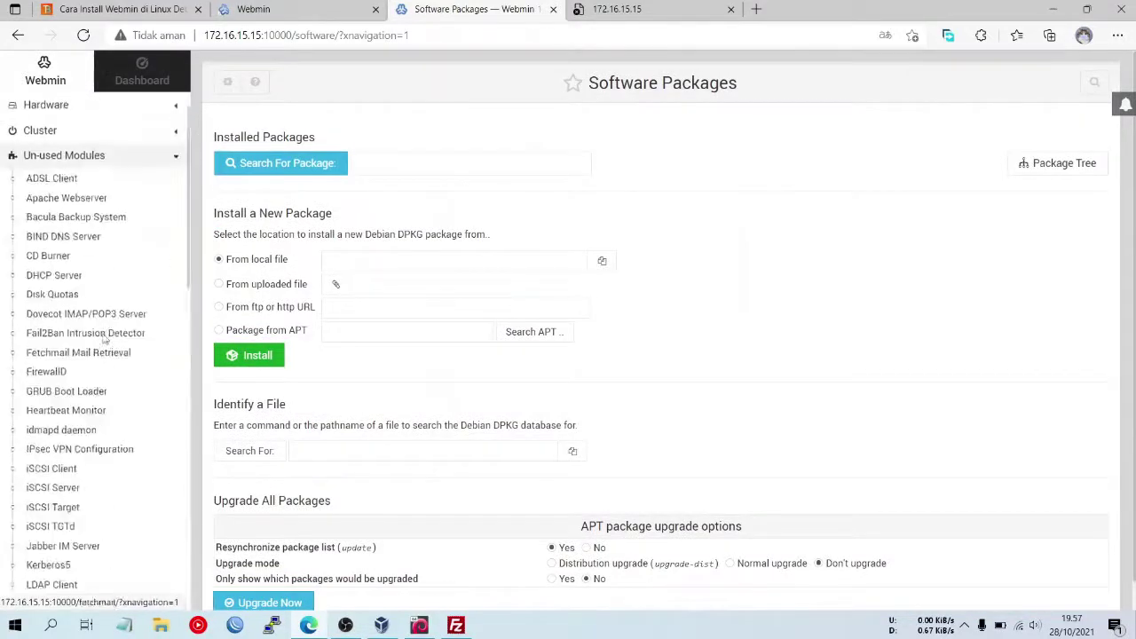
{"action": "left_click", "coordinate": [99, 199]}
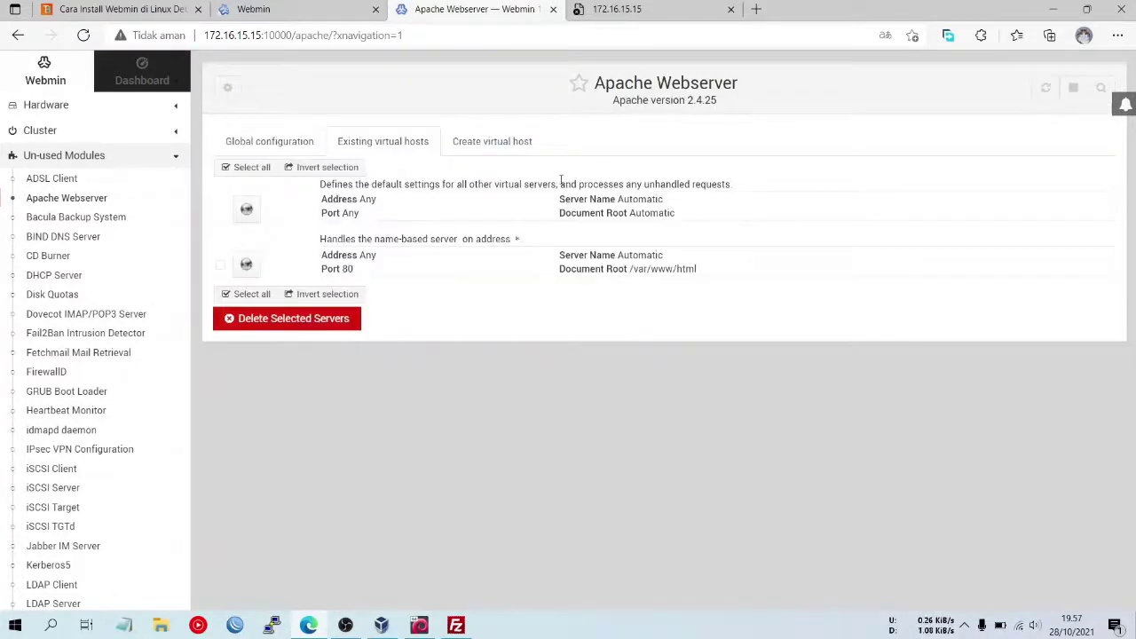
Reload the 172.16.15.15 page to check Apache, close the translation offer and return to the Webmin Apache Webserver page
{"action": "left_click", "coordinate": [621, 9]}
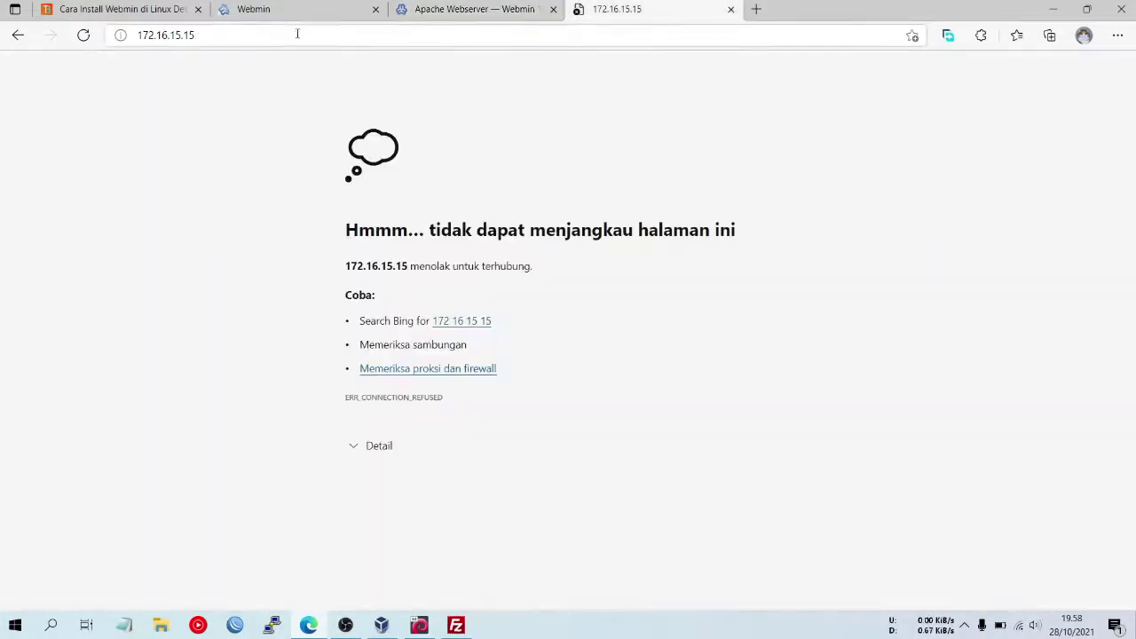
{"action": "left_click", "coordinate": [80, 37]}
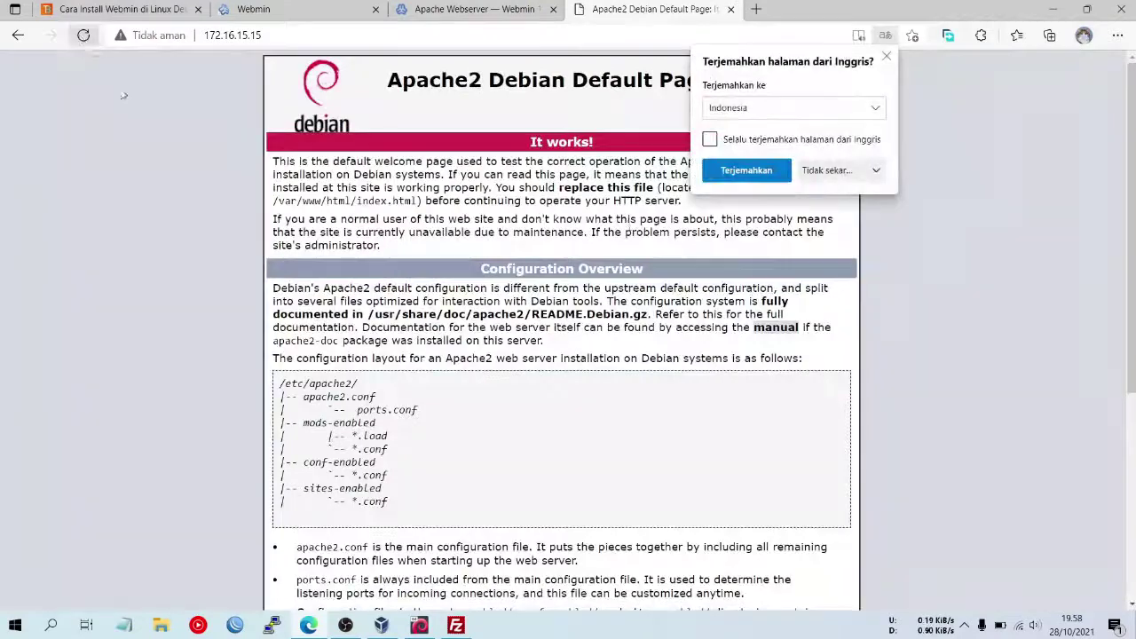
{"action": "left_click", "coordinate": [715, 170]}
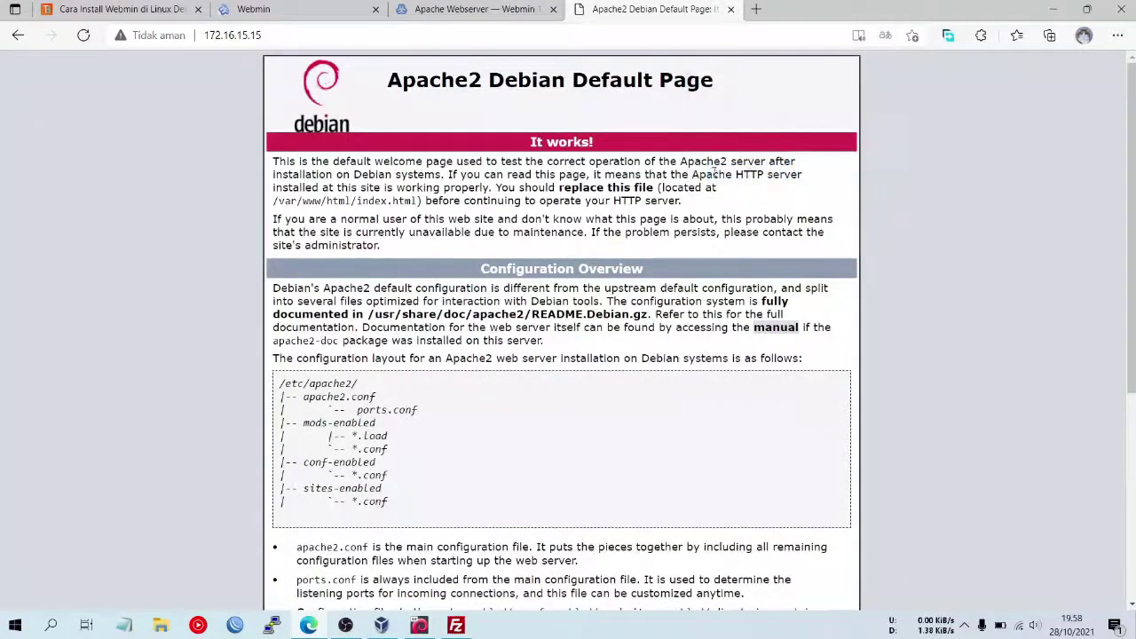
{"action": "left_click", "coordinate": [472, 9]}
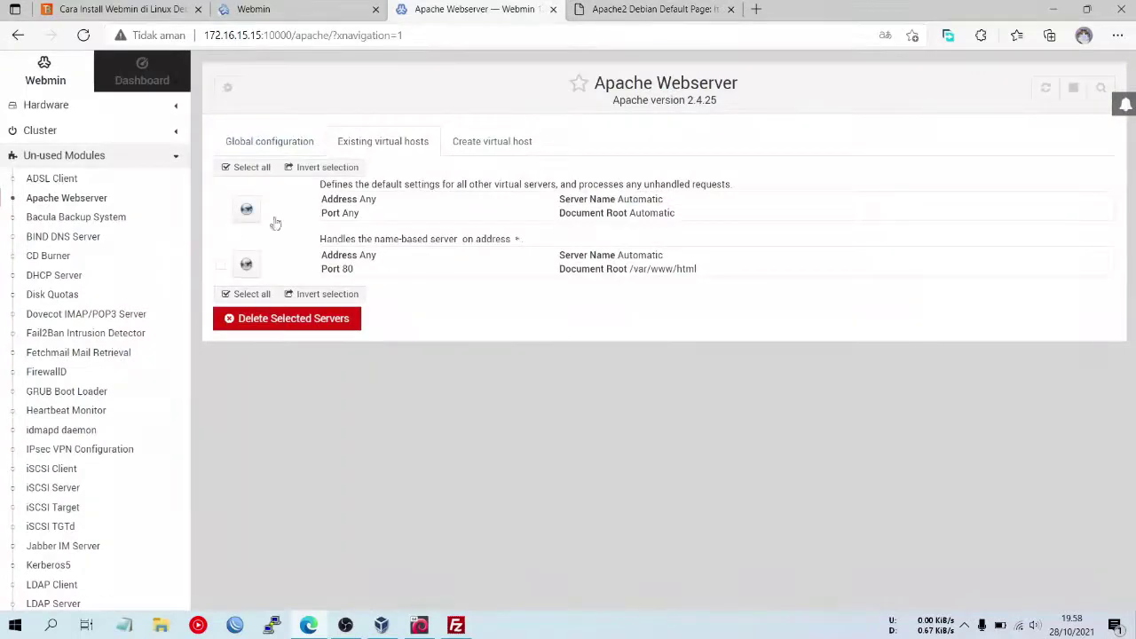